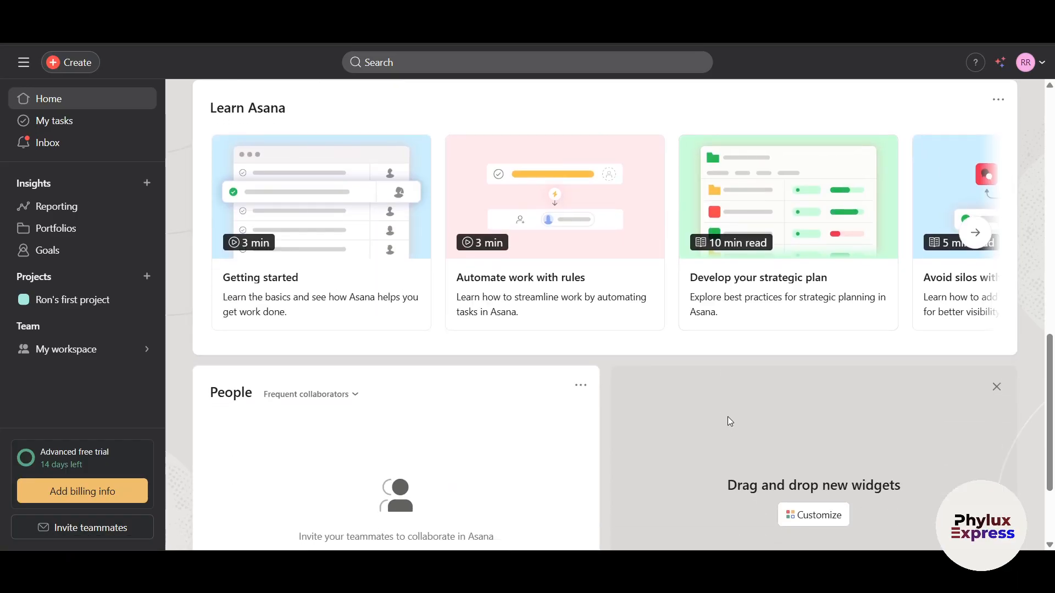
# Step: Look through the home page widgets, from tasks, projects and goals to the Learn Asana and People sections
pyautogui.scroll(-2, 730, 422)
pyautogui.scroll(-1, 728, 418)
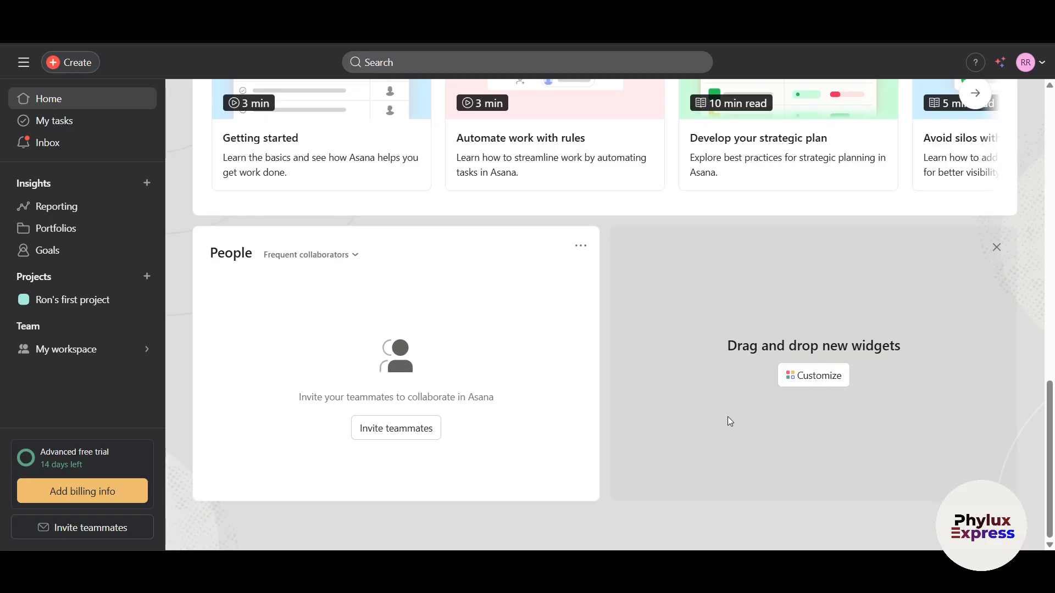
pyautogui.scroll(5, 729, 421)
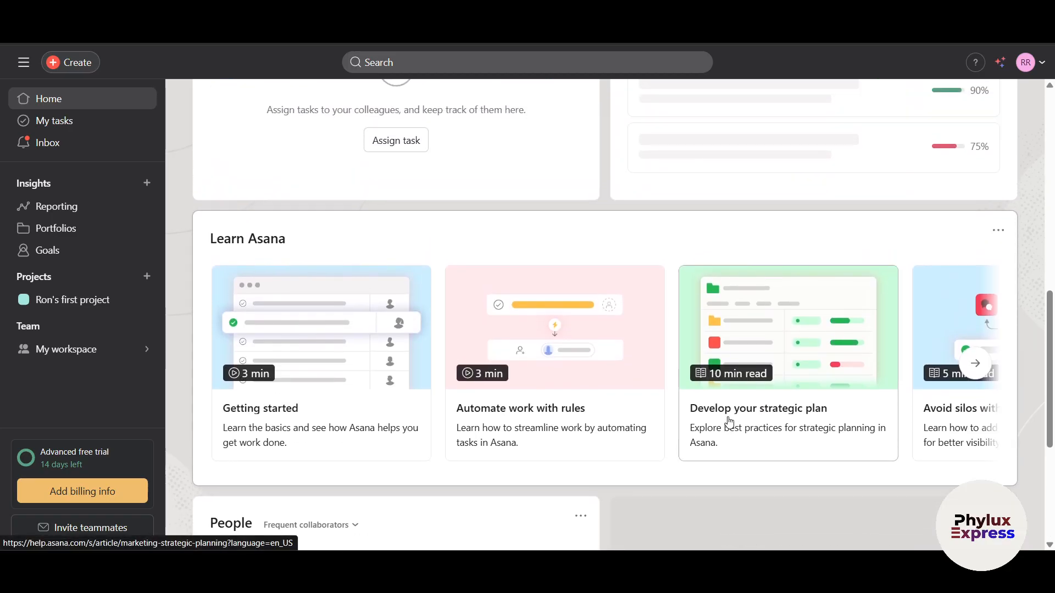
pyautogui.scroll(2, 729, 422)
pyautogui.scroll(3, 728, 418)
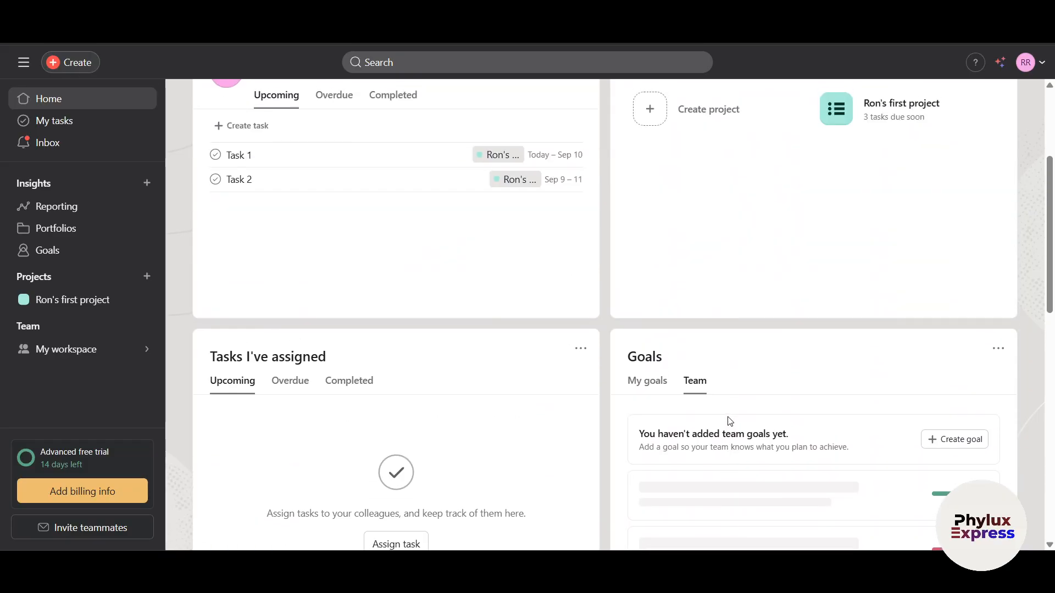
pyautogui.scroll(3, 727, 416)
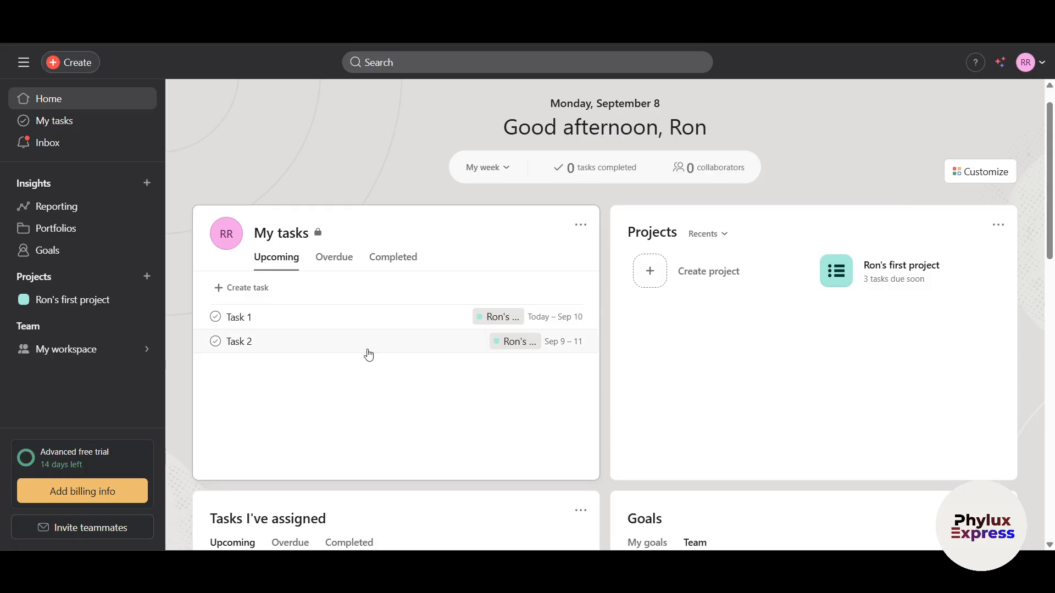
pyautogui.scroll(1, 367, 354)
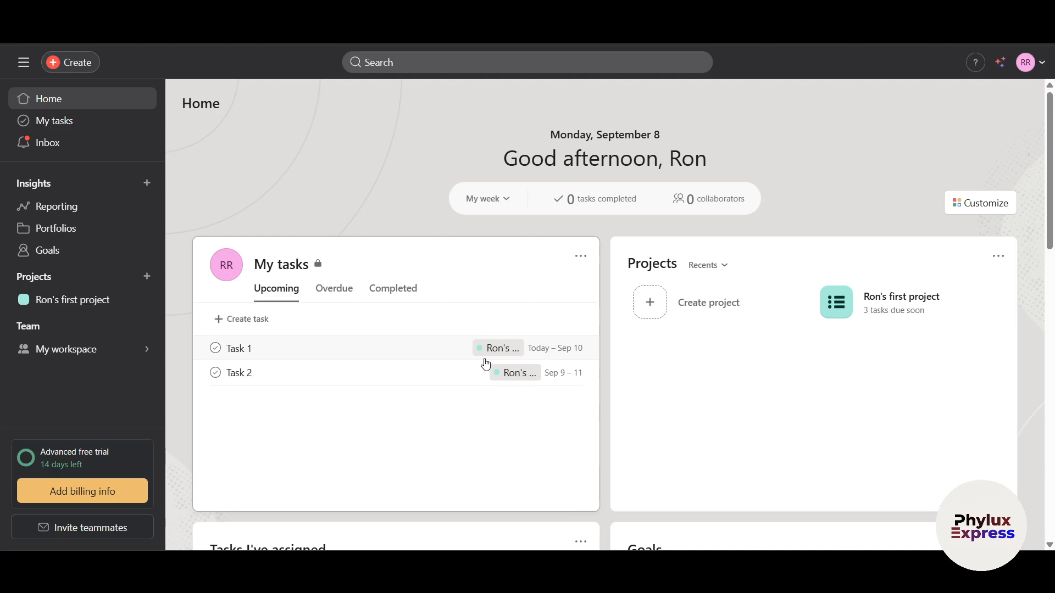
pyautogui.scroll(-1, 486, 365)
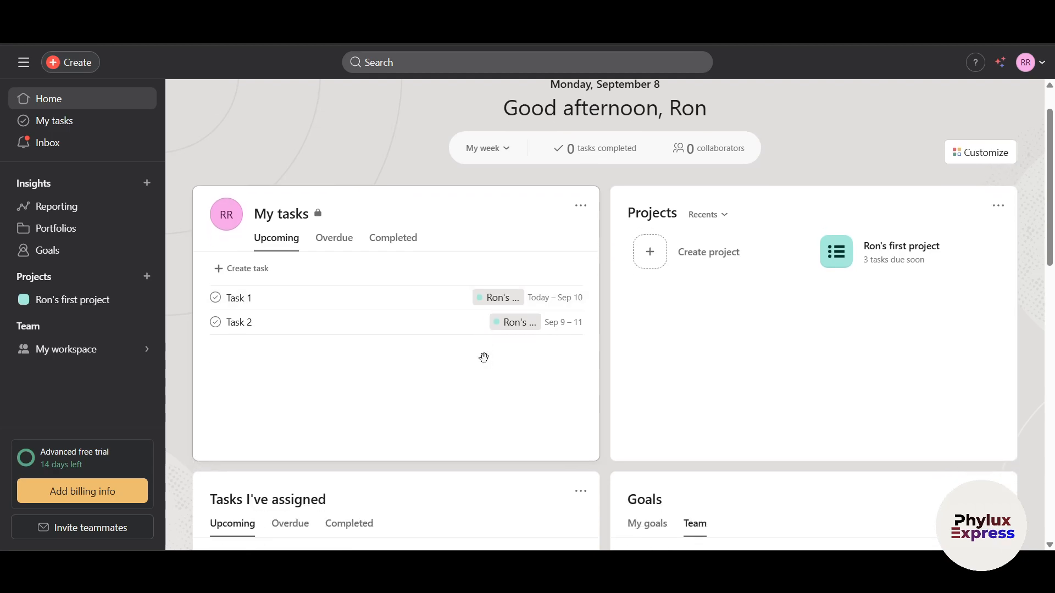
pyautogui.scroll(-2, 484, 357)
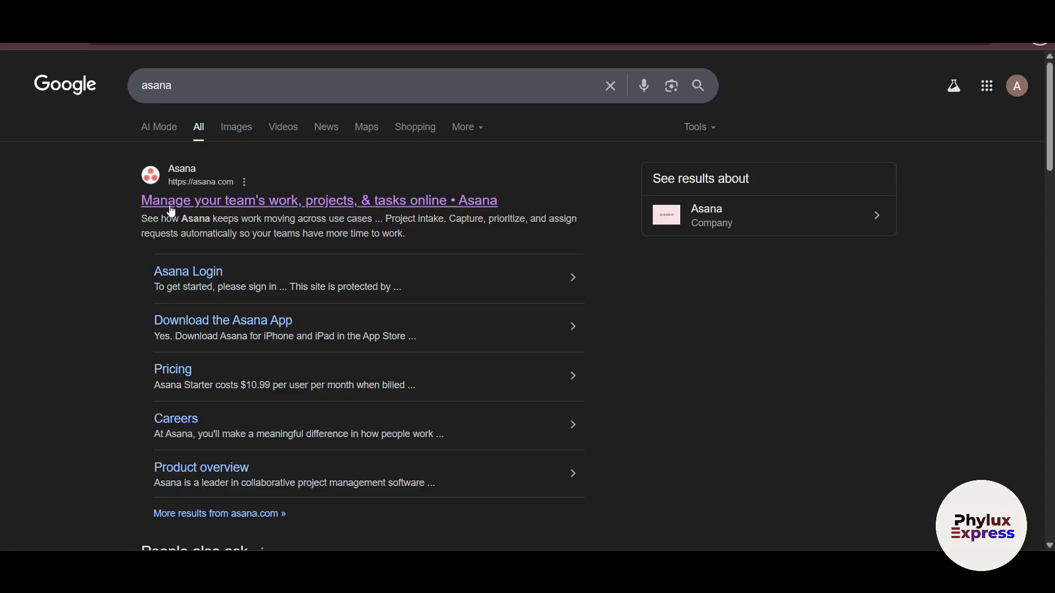
# Step: Open the official Asana website from the Google results and begin getting started with an account
pyautogui.click(196, 212)
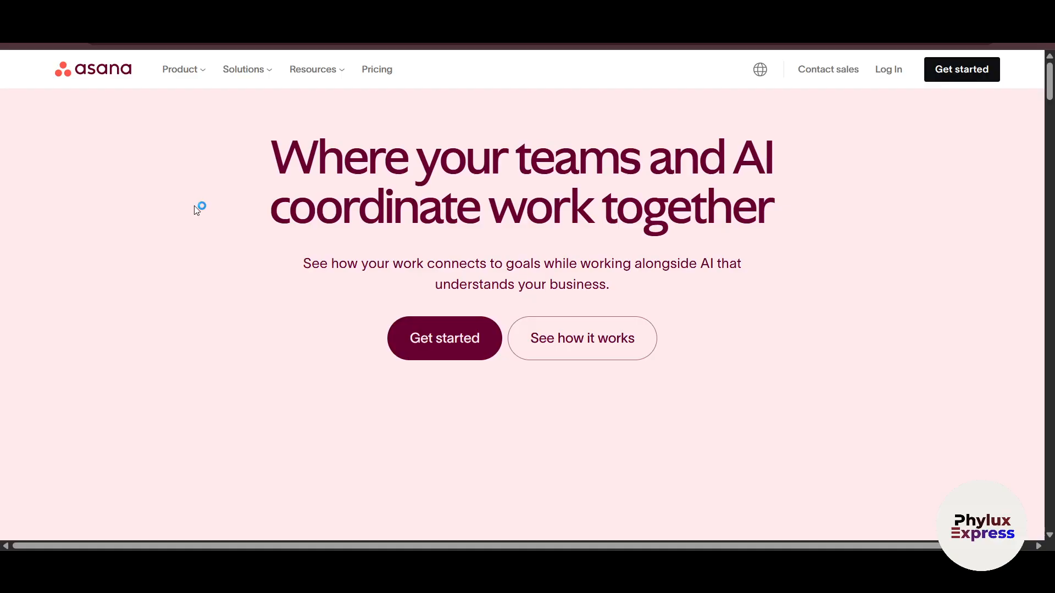
pyautogui.click(935, 74)
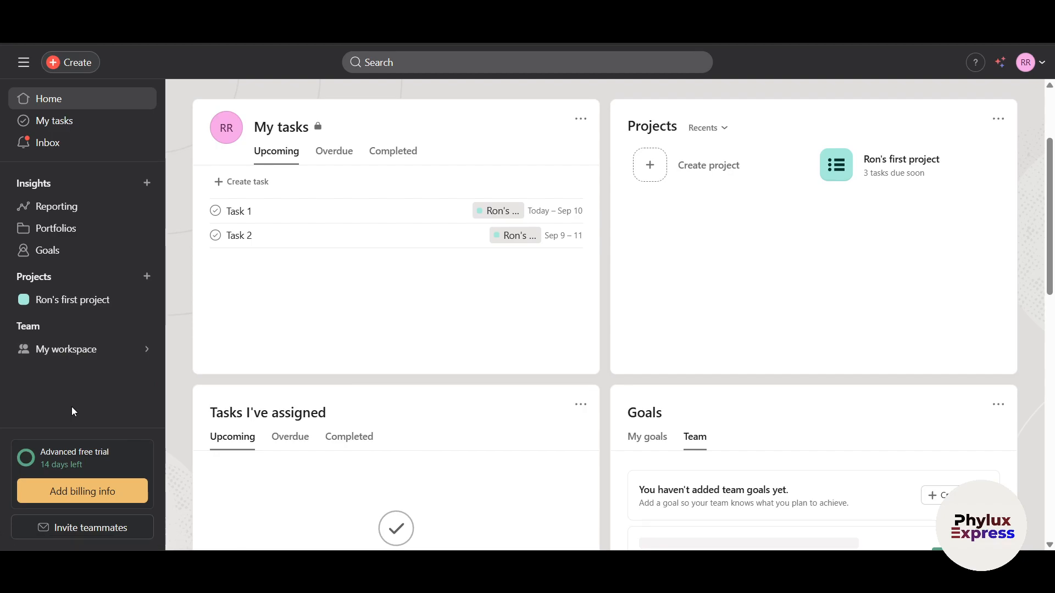
# Step: View the My workspace team overview and return to the home page
pyautogui.click(97, 355)
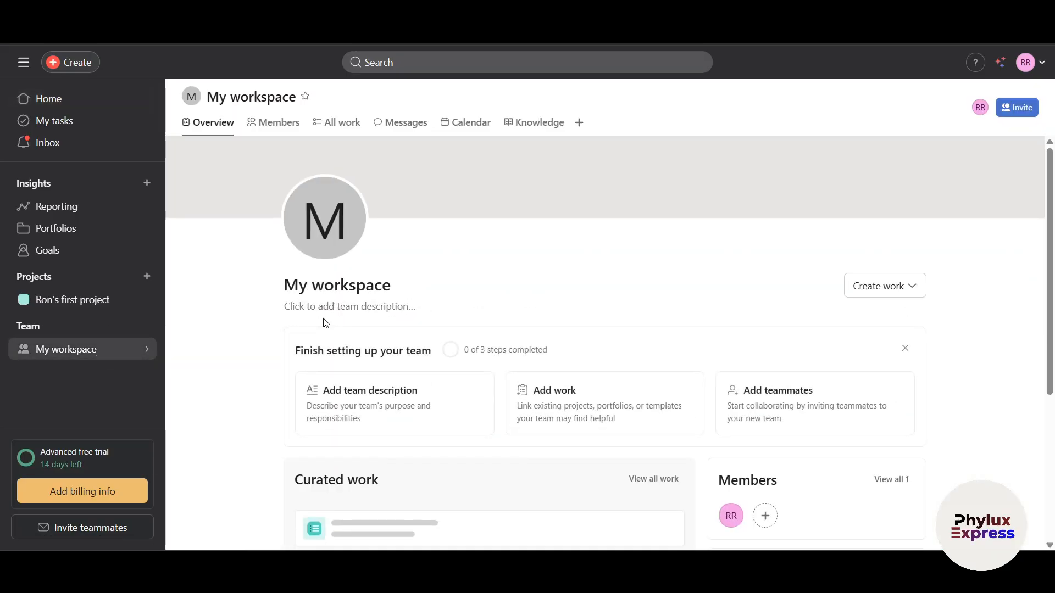
pyautogui.click(73, 103)
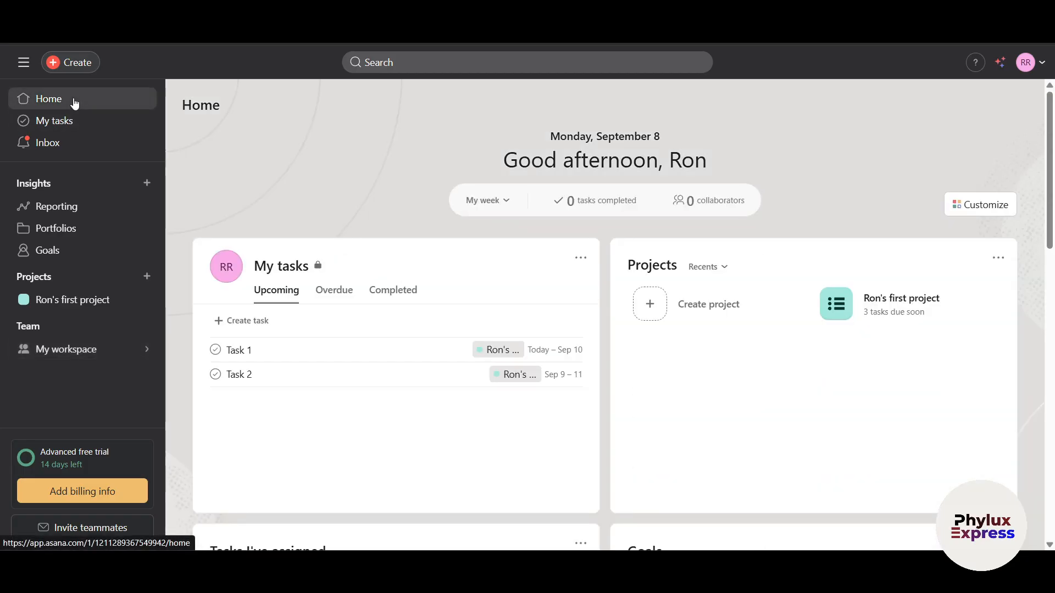
# Step: Start a new project from a template and review the Request tracking template's preview and description
pyautogui.click(148, 276)
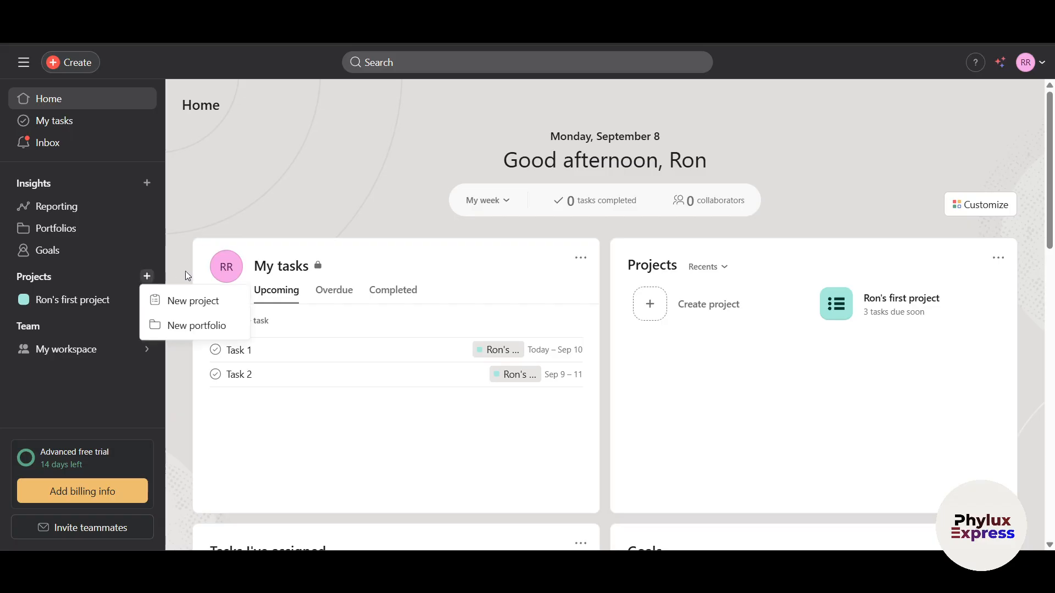
pyautogui.click(183, 303)
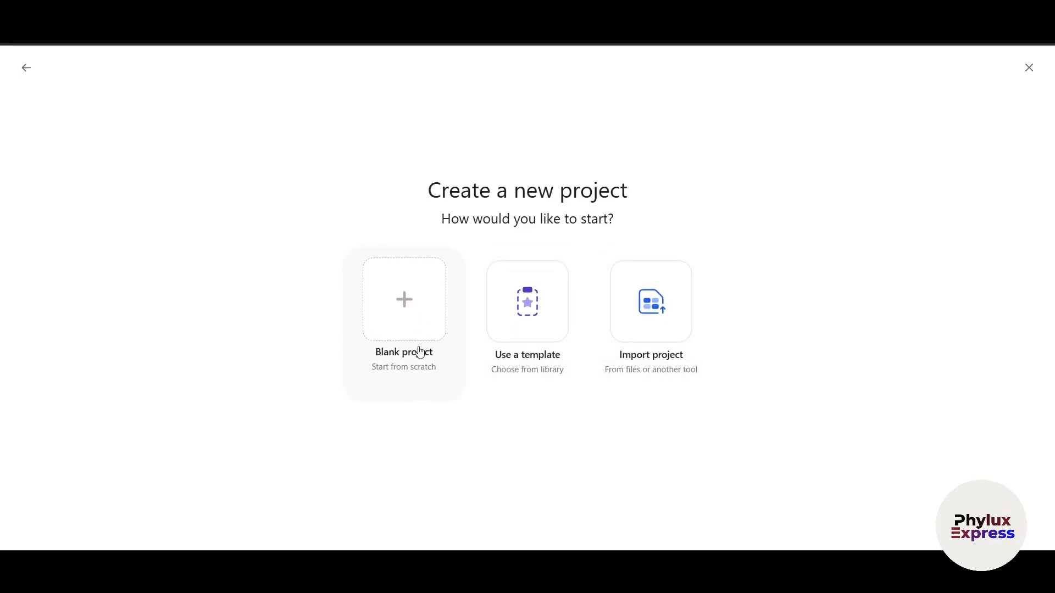
pyautogui.click(526, 337)
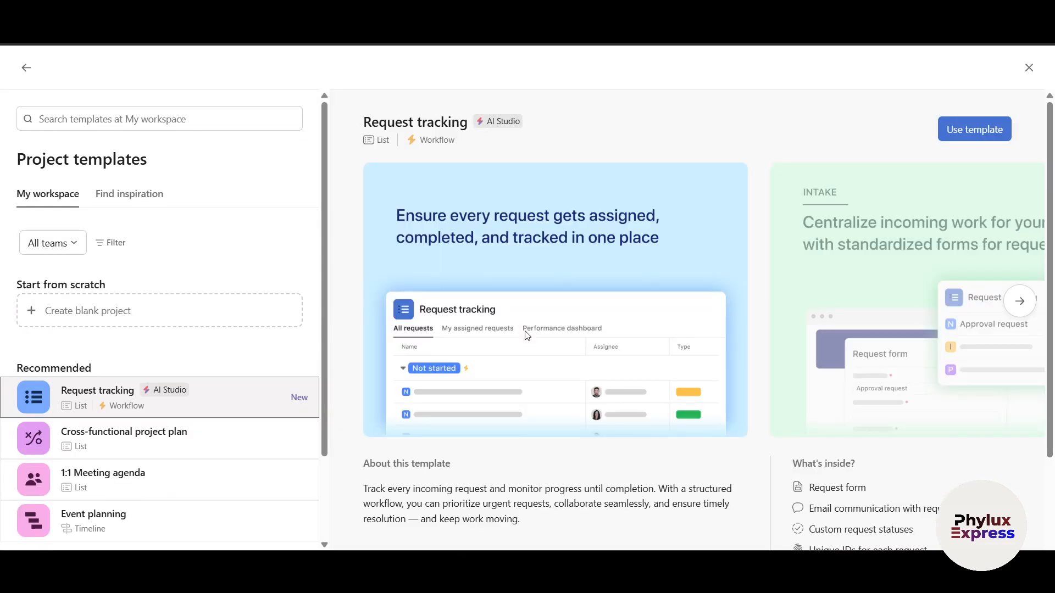
pyautogui.scroll(-4, 526, 336)
pyautogui.scroll(3, 526, 336)
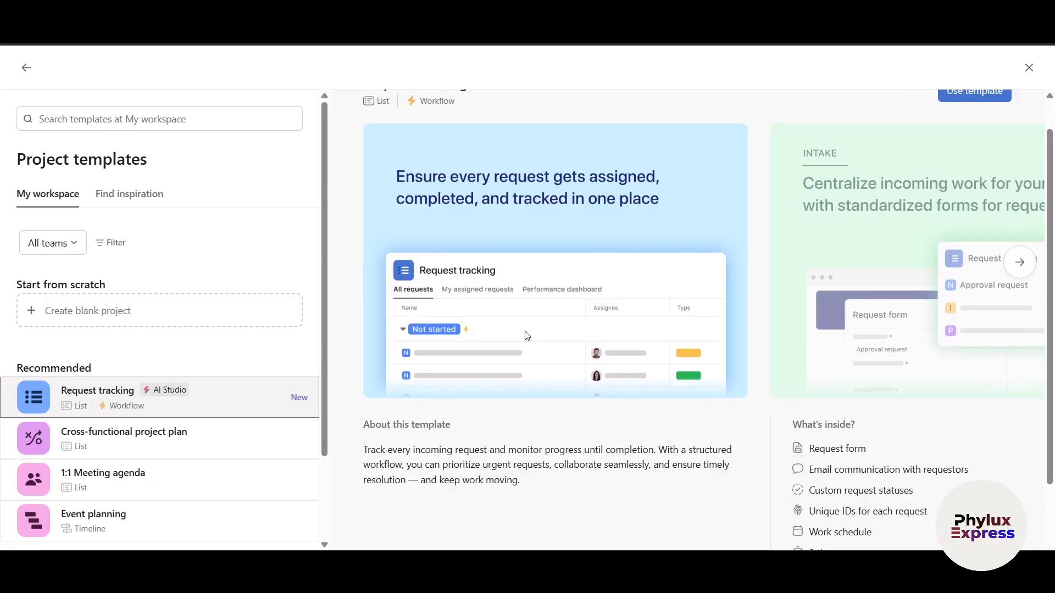
pyautogui.scroll(-1, 528, 336)
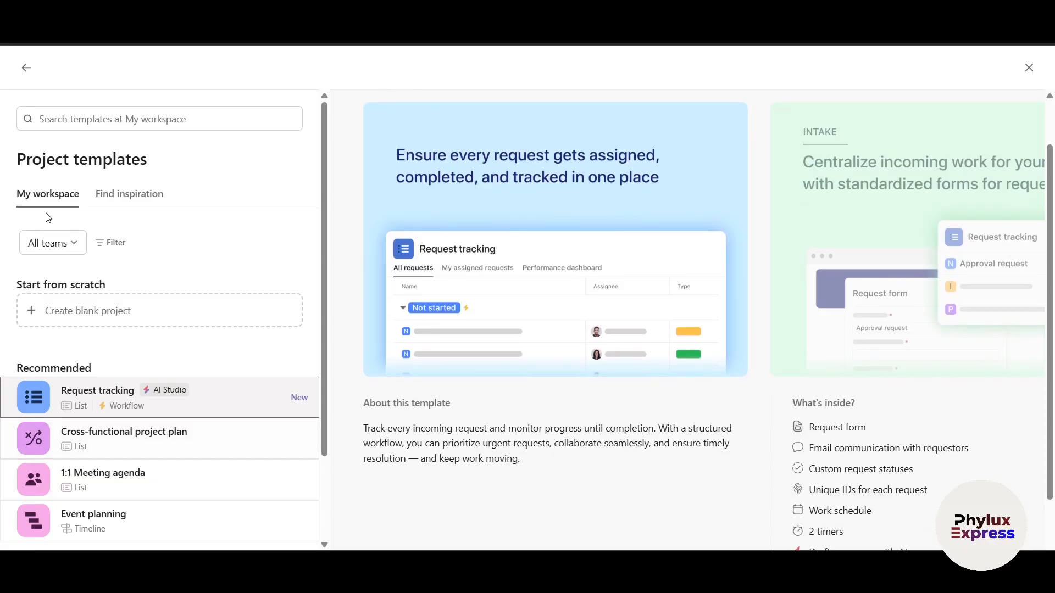
# Step: Browse the inspiration templates by category, from Ticket Tracking through Product and Sales to Marketing and HR
pyautogui.click(117, 211)
pyautogui.scroll(-4, 198, 381)
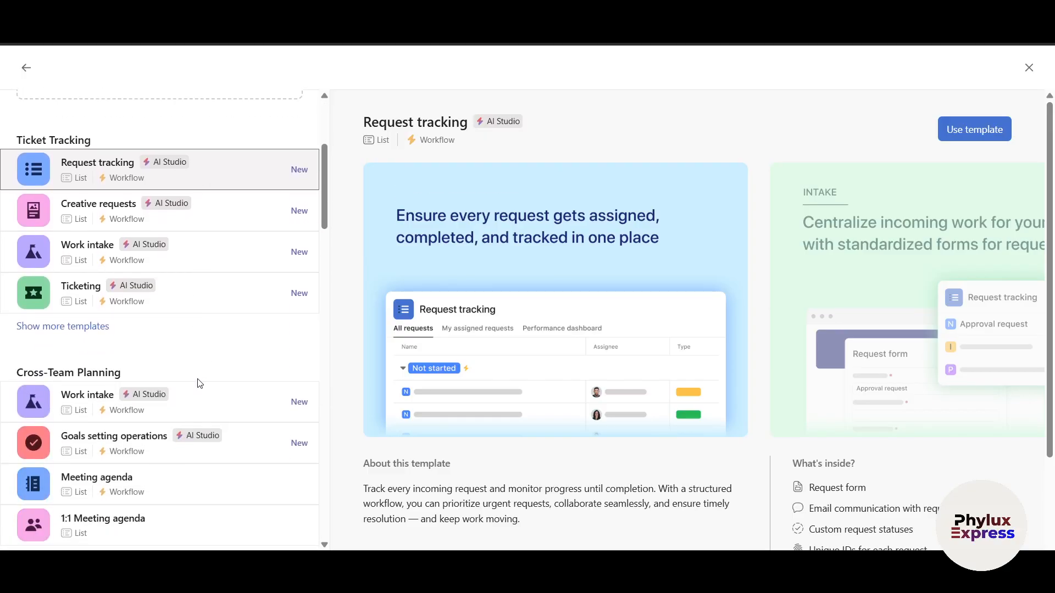
pyautogui.scroll(-3, 199, 383)
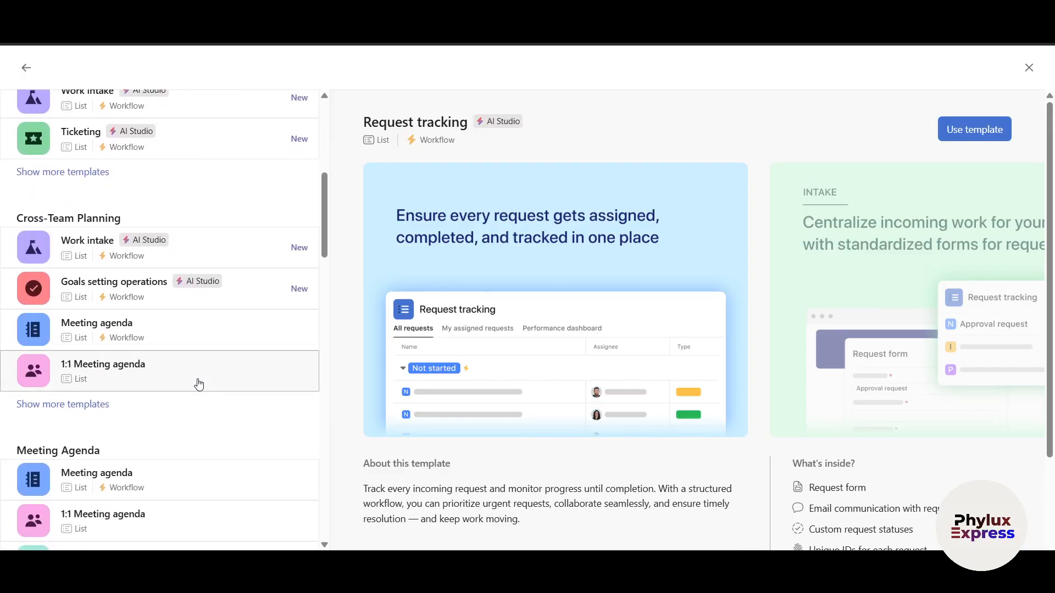
pyautogui.scroll(-3, 199, 384)
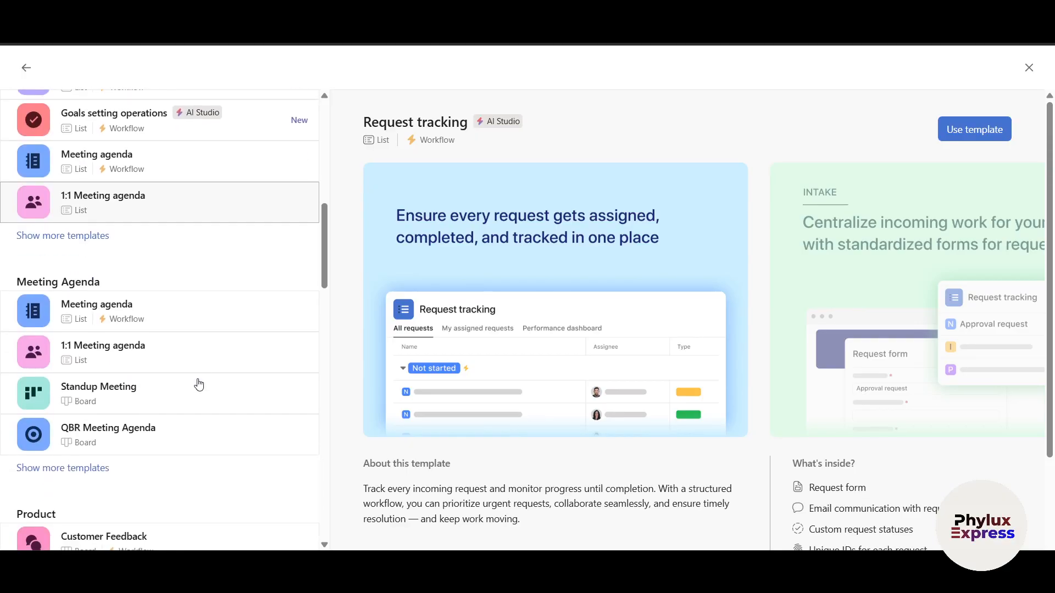
pyautogui.scroll(-4, 137, 391)
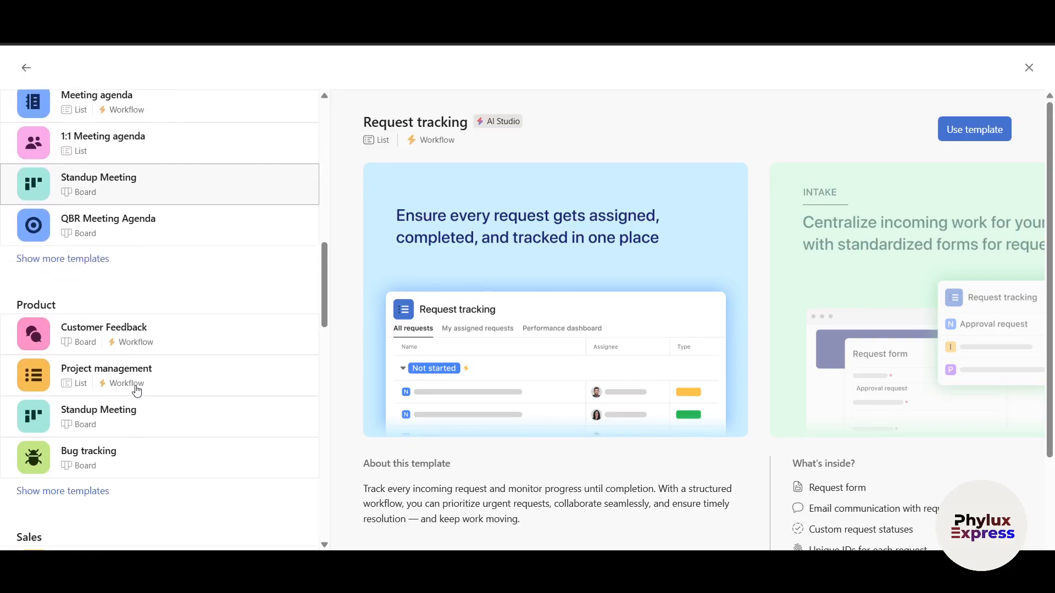
pyautogui.scroll(-2, 168, 371)
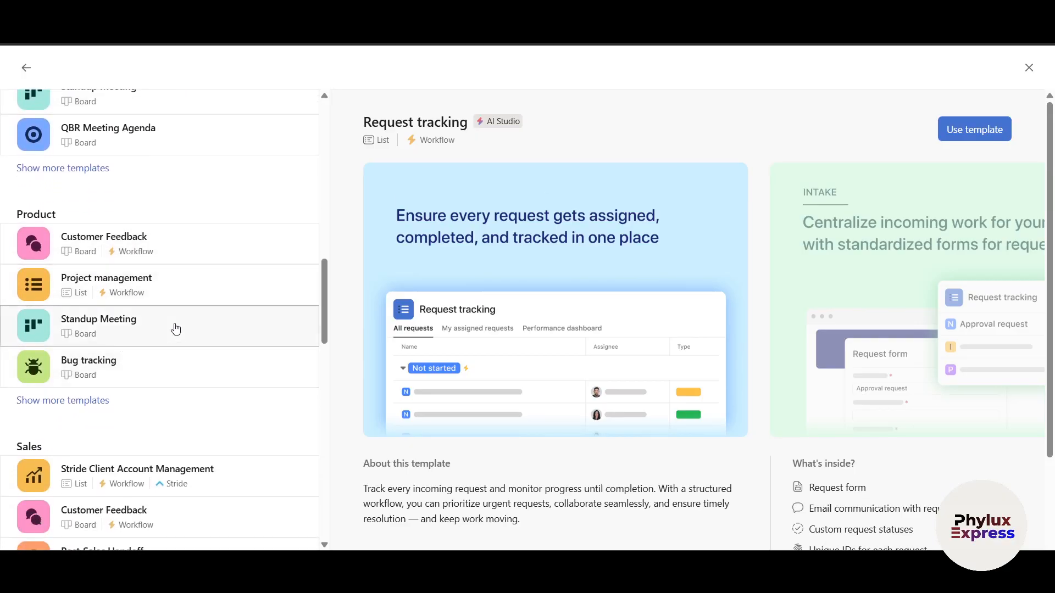
pyautogui.scroll(-8, 176, 329)
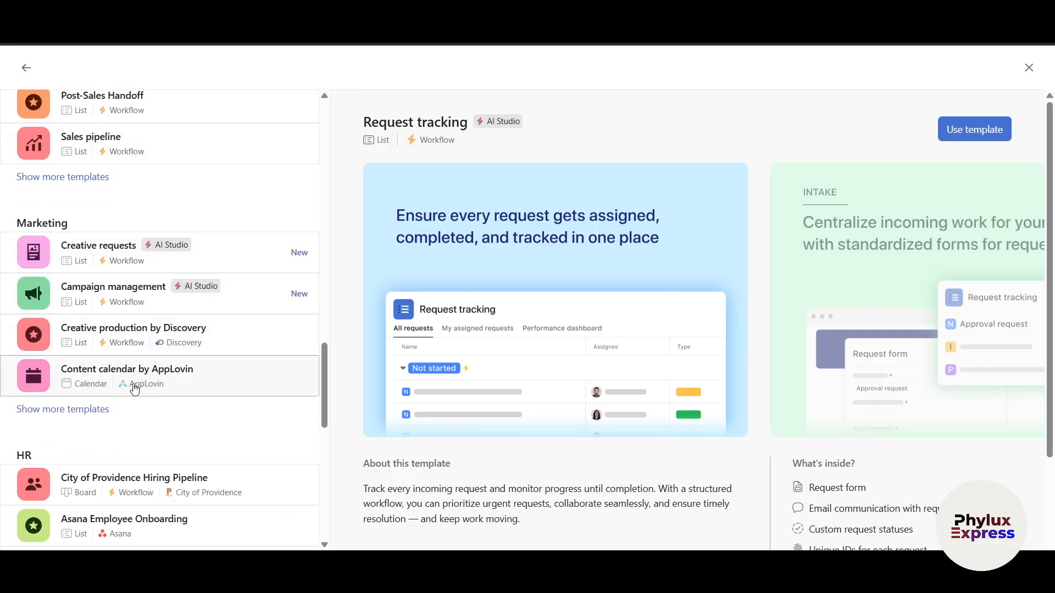
pyautogui.scroll(-1, 110, 414)
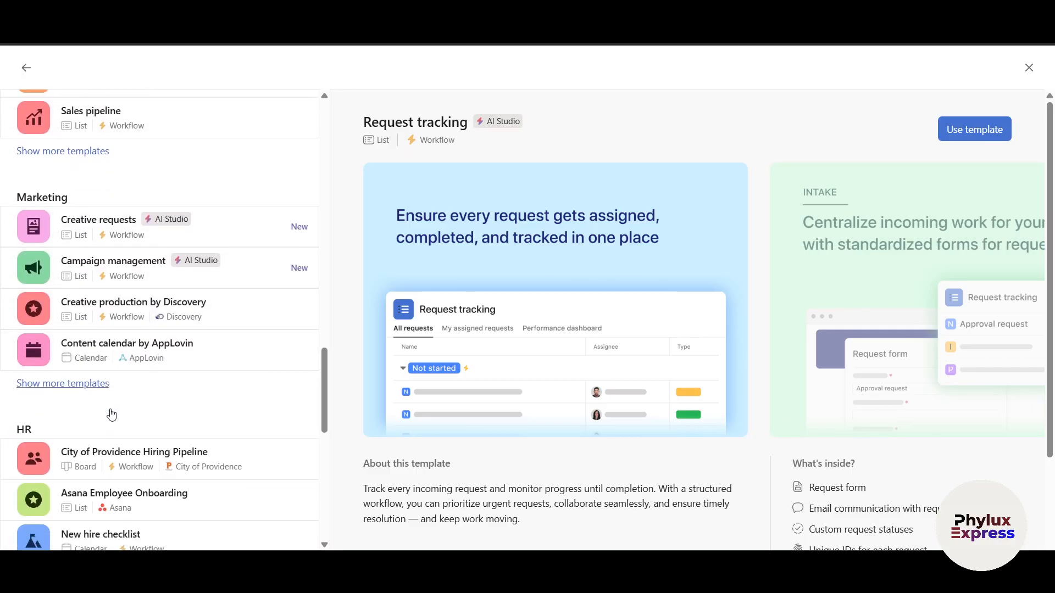
# Step: Expand the Marketing category and look through its additional project templates
pyautogui.click(79, 383)
pyautogui.scroll(-2, 219, 423)
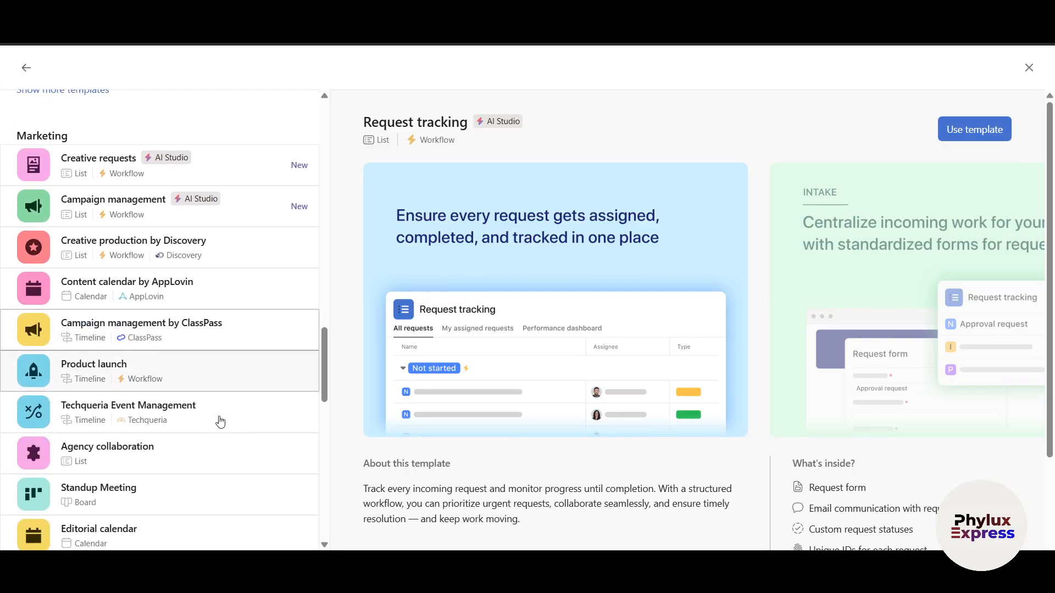
pyautogui.scroll(1, 233, 367)
pyautogui.scroll(-4, 233, 369)
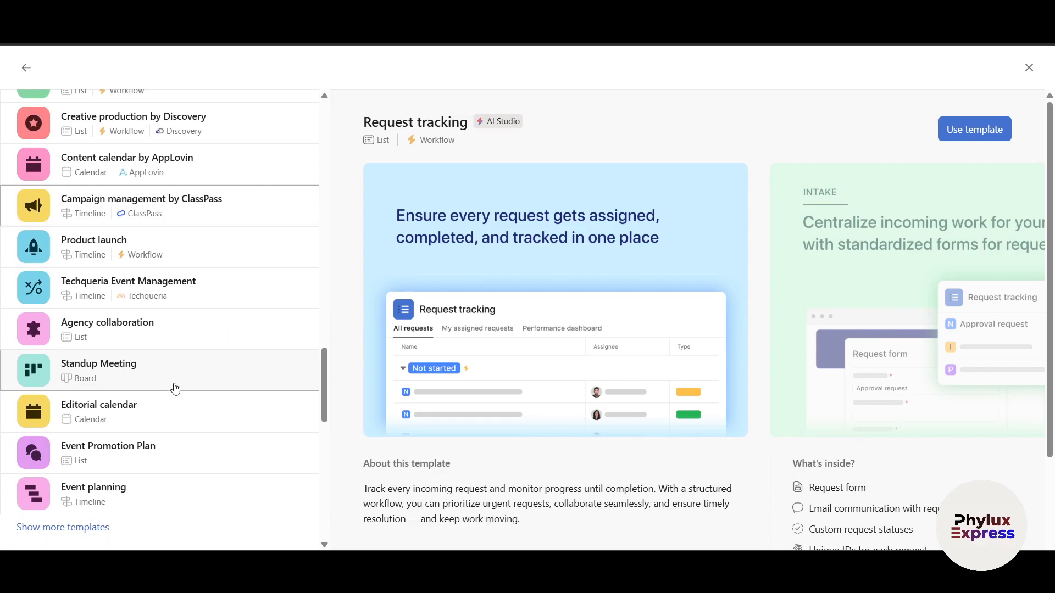
pyautogui.scroll(5, 229, 393)
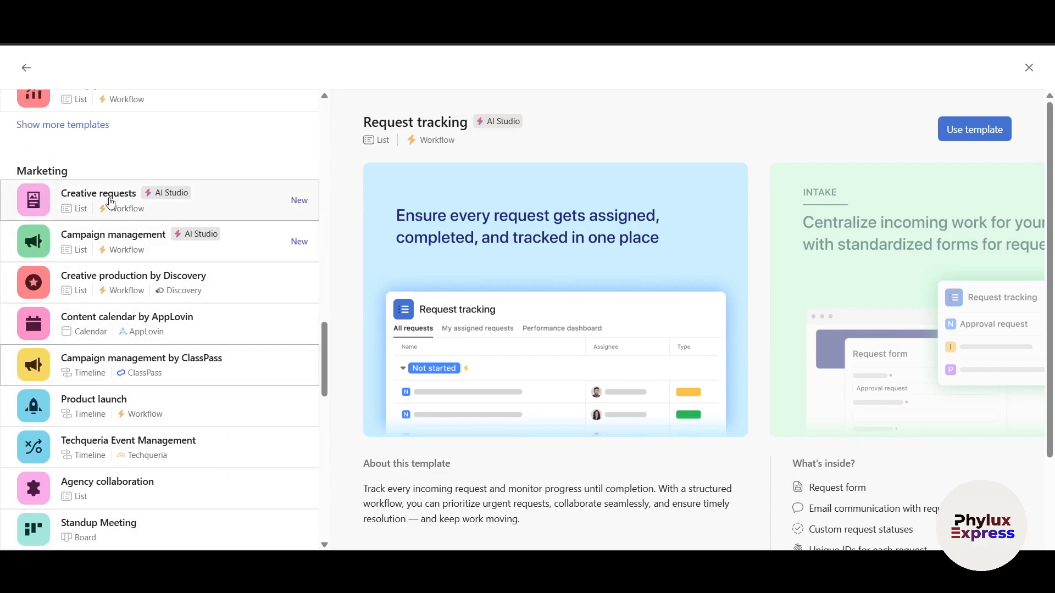
pyautogui.scroll(-1, 231, 276)
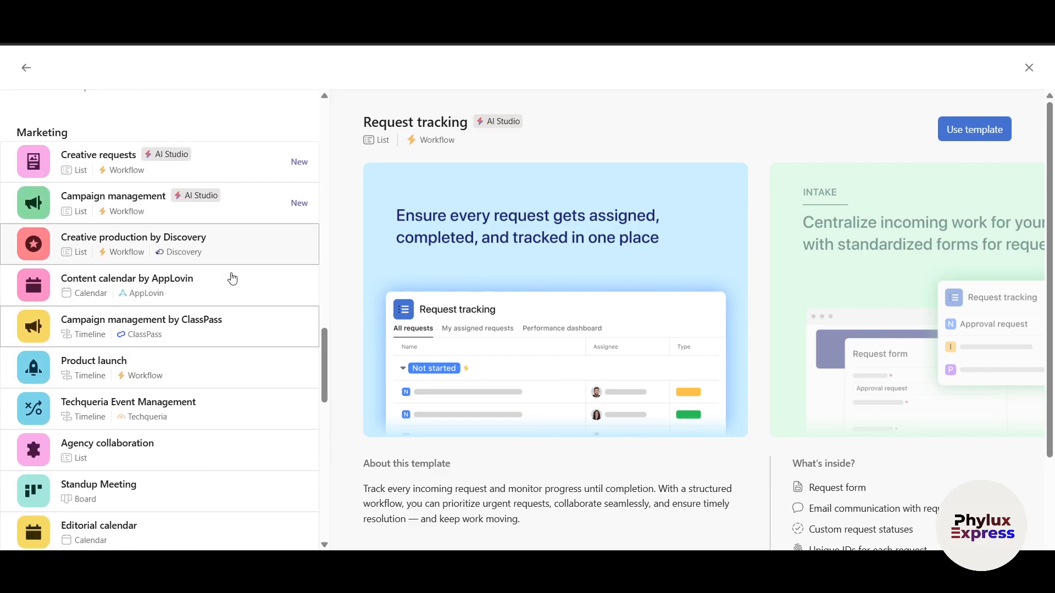
# Step: Select the Campaign management template under Marketing and review its preview and included features
pyautogui.click(122, 205)
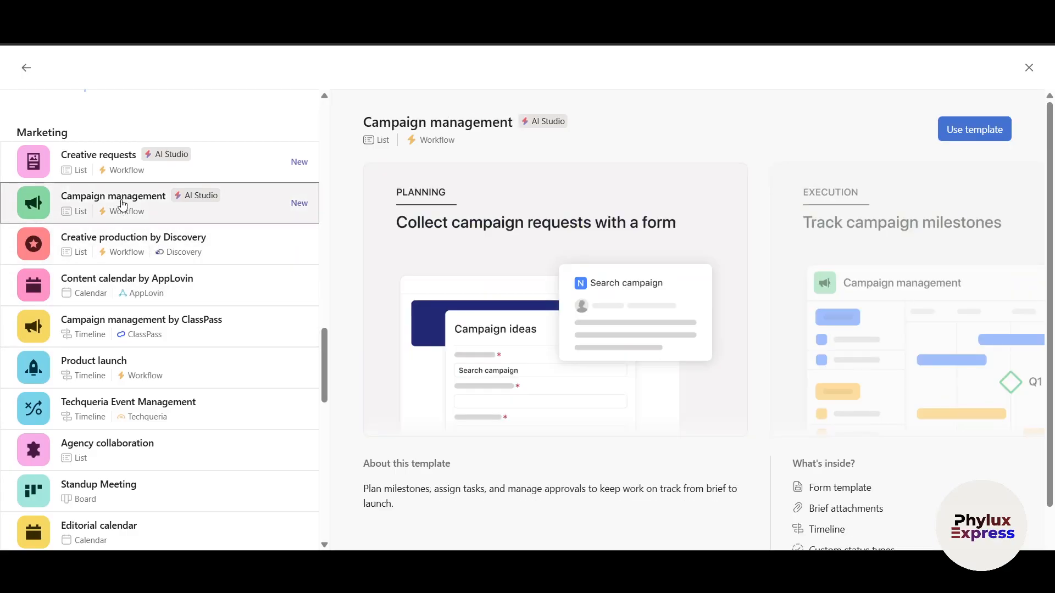
pyautogui.scroll(-2, 608, 347)
pyautogui.scroll(2, 608, 347)
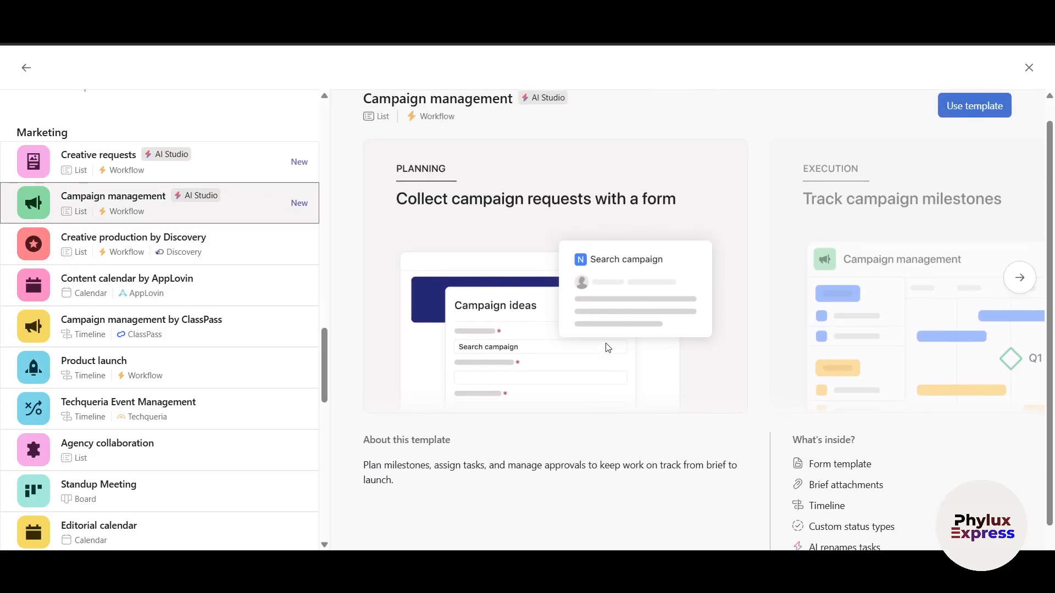
pyautogui.scroll(-2, 871, 495)
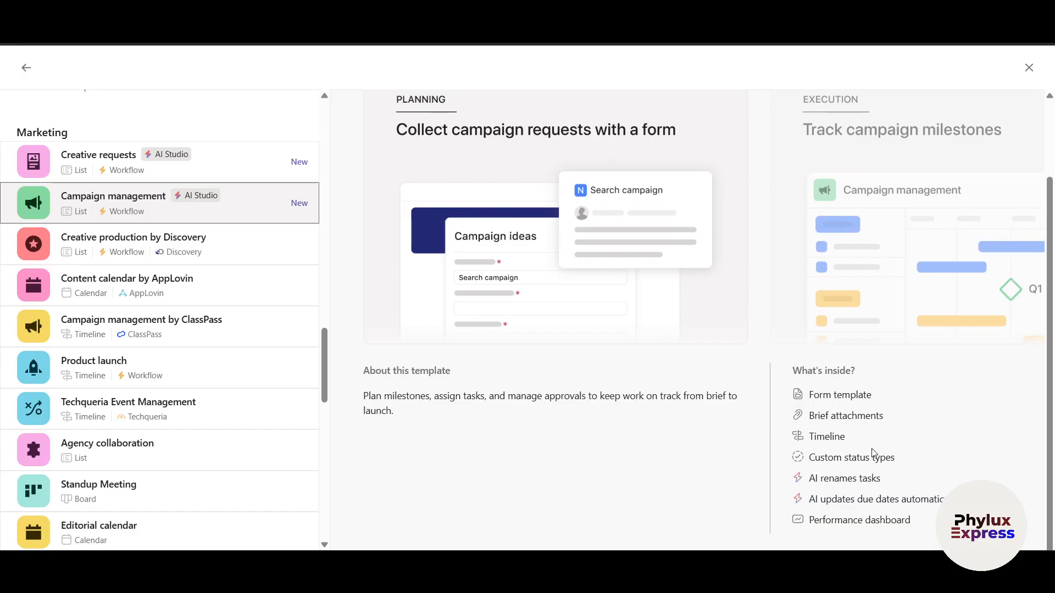
pyautogui.scroll(2, 874, 453)
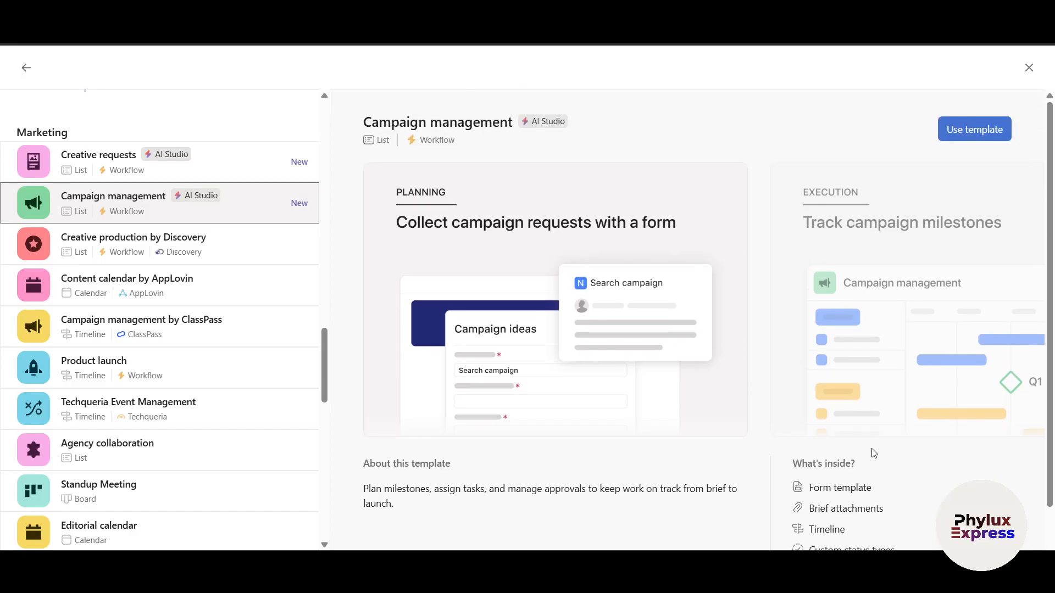
# Step: Create a project from the Campaign management template, keeping the name Campaign management and the privacy My workspace
pyautogui.click(975, 130)
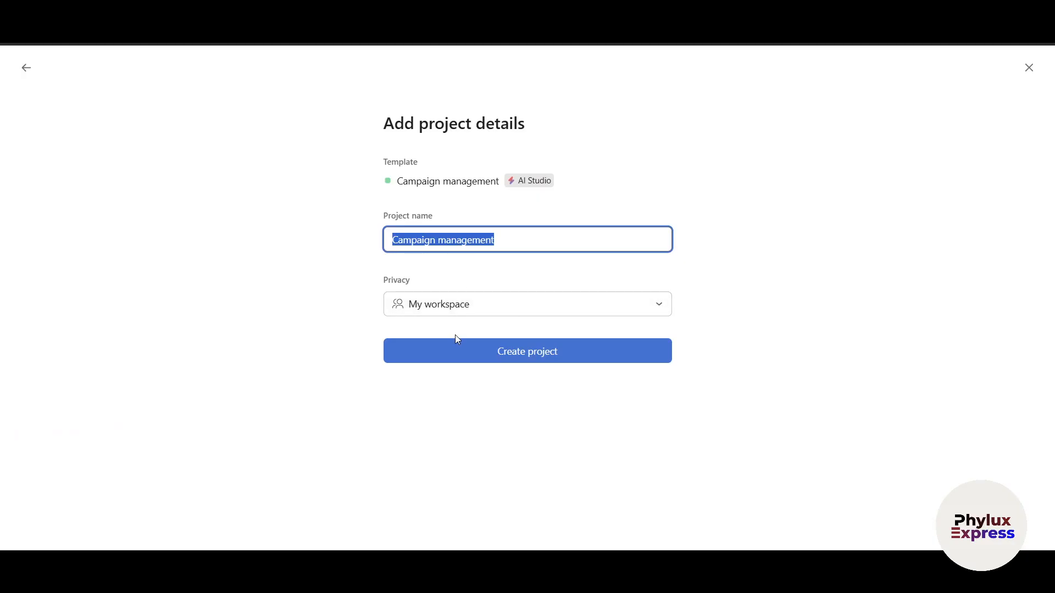
pyautogui.click(468, 312)
pyautogui.click(468, 312)
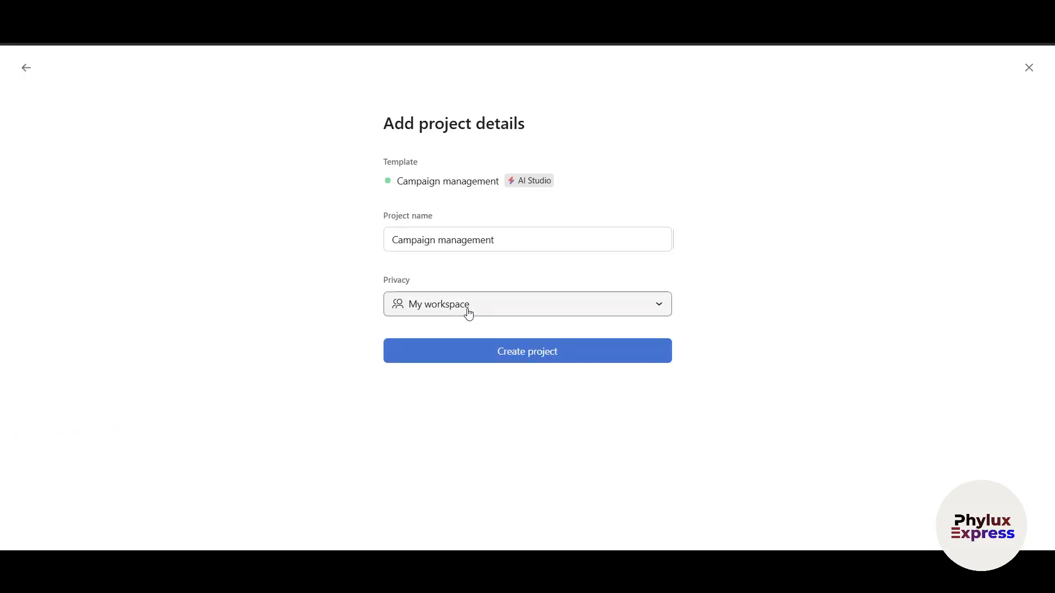
pyautogui.click(499, 232)
pyautogui.click(499, 232)
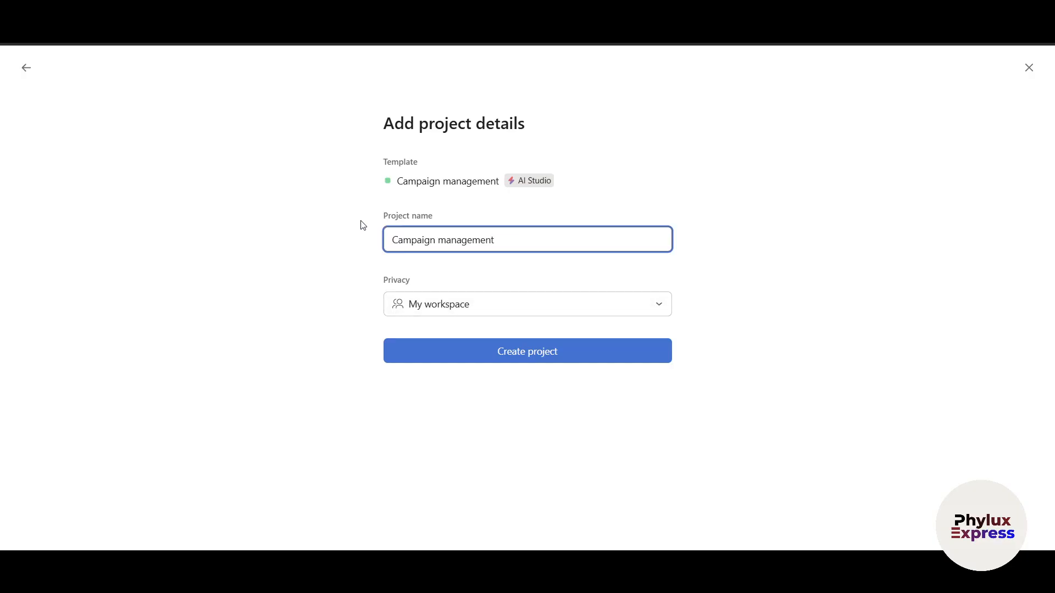
pyautogui.click(519, 358)
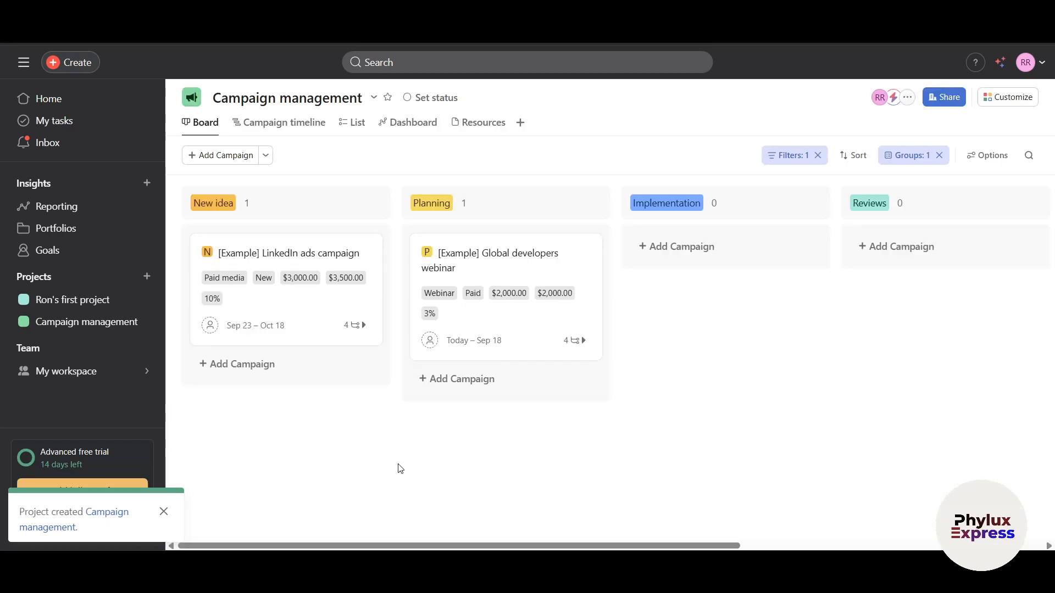
# Step: Look across the board's columns and add a campaign named "task" to the New idea column
pyautogui.hscroll(5, 803, 401)
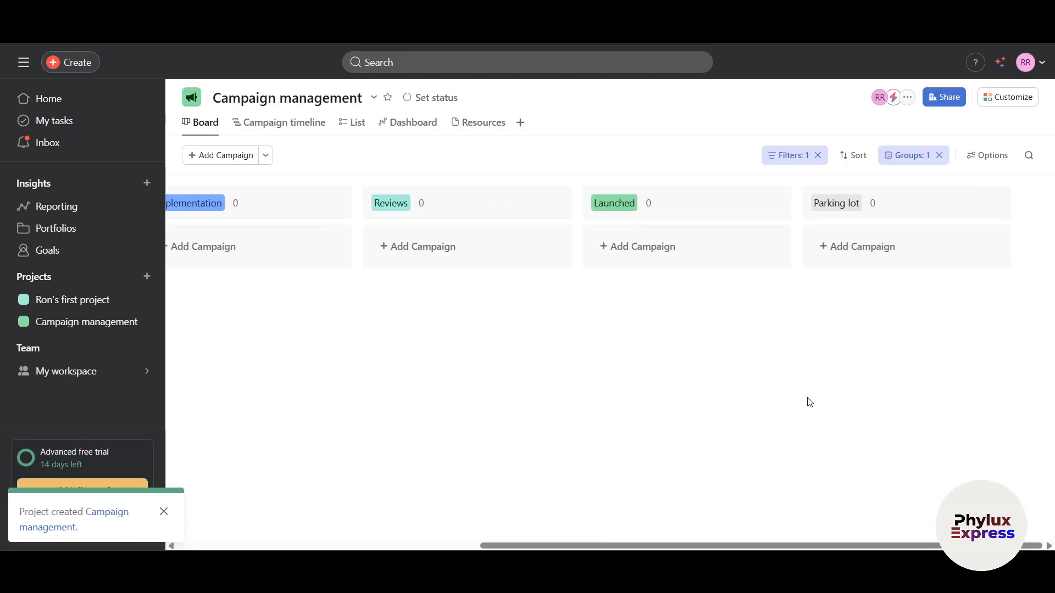
pyautogui.hscroll(-5, 810, 403)
pyautogui.click(219, 367)
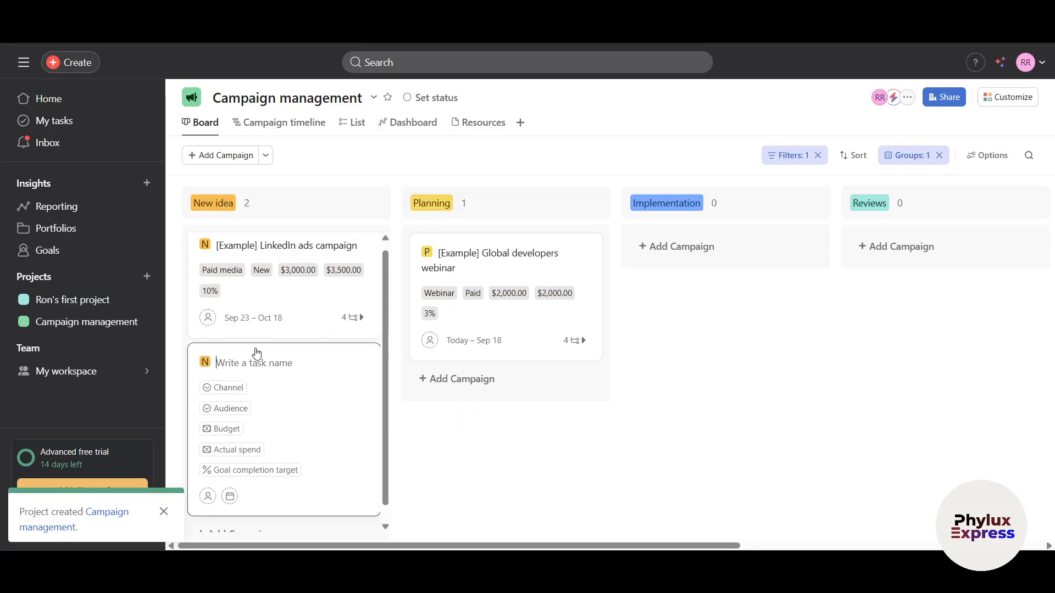
pyautogui.write('task')
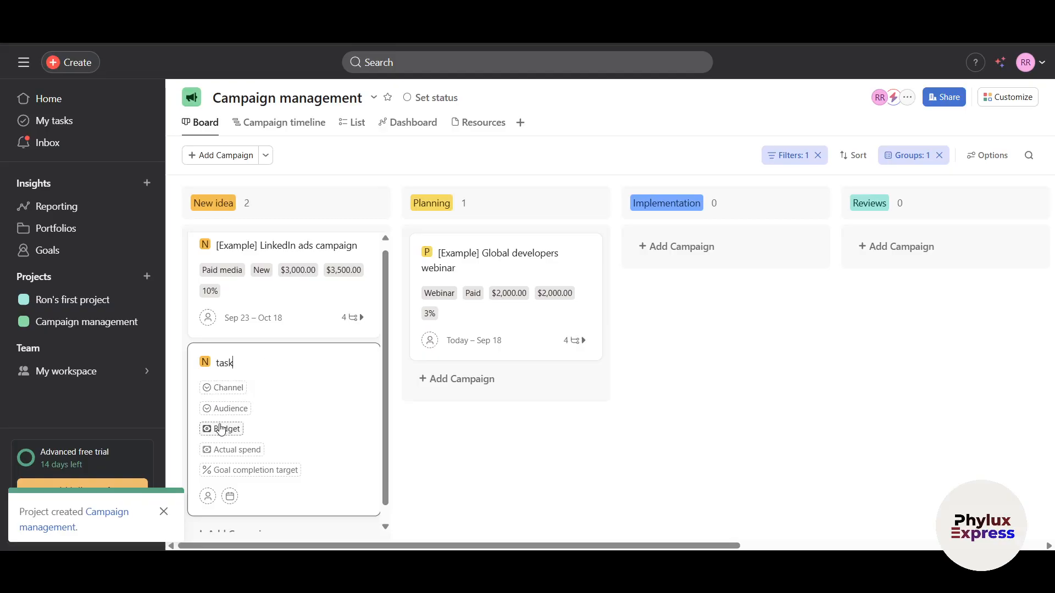
pyautogui.press('Return')
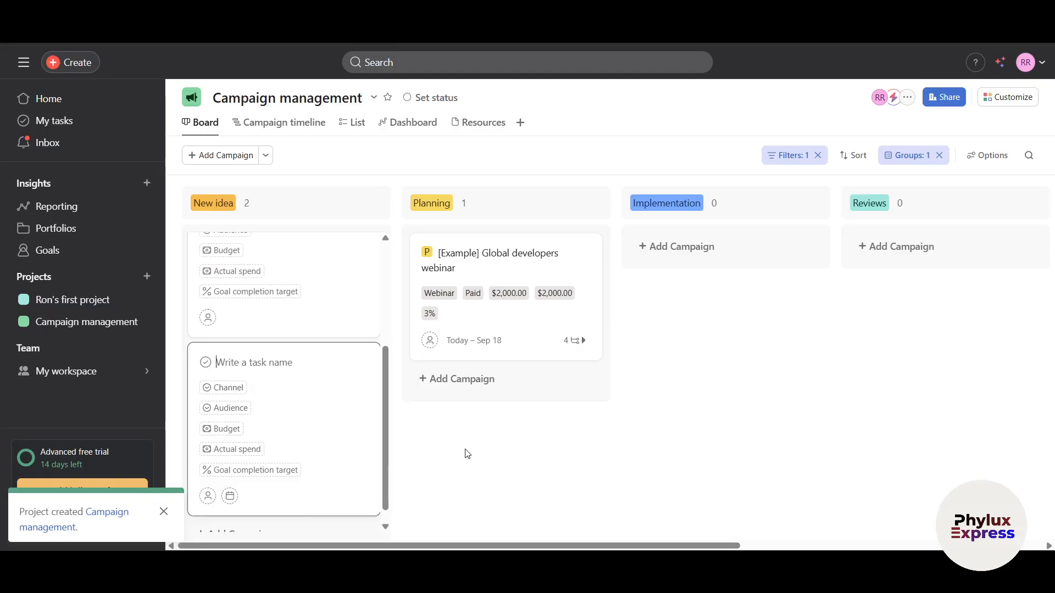
# Step: Move the "task" card from the New idea column to the Implementation column
pyautogui.scroll(3, 307, 325)
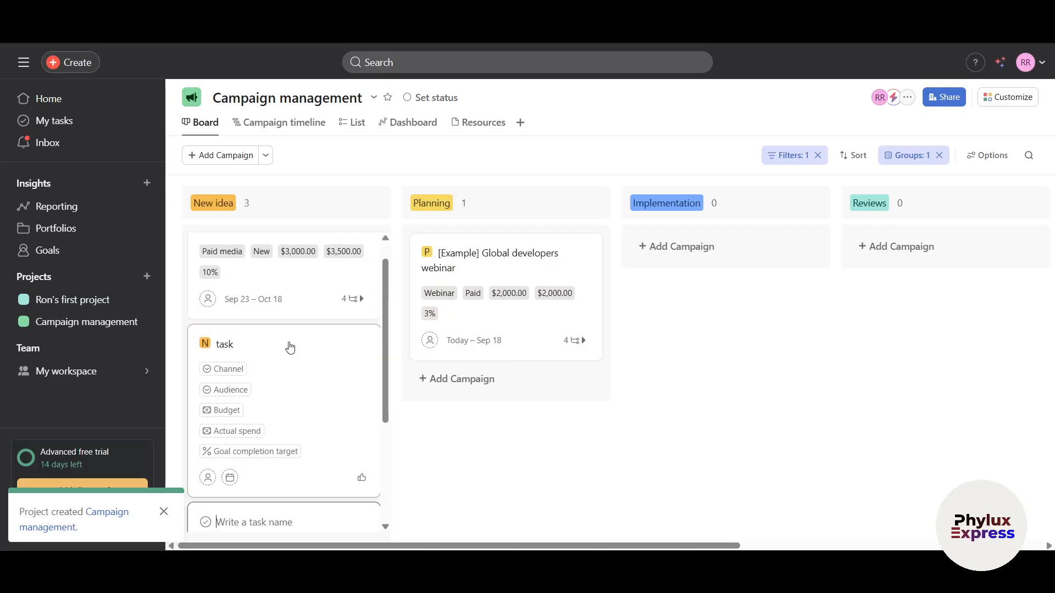
pyautogui.moveTo(291, 347); pyautogui.dragTo(730, 265)
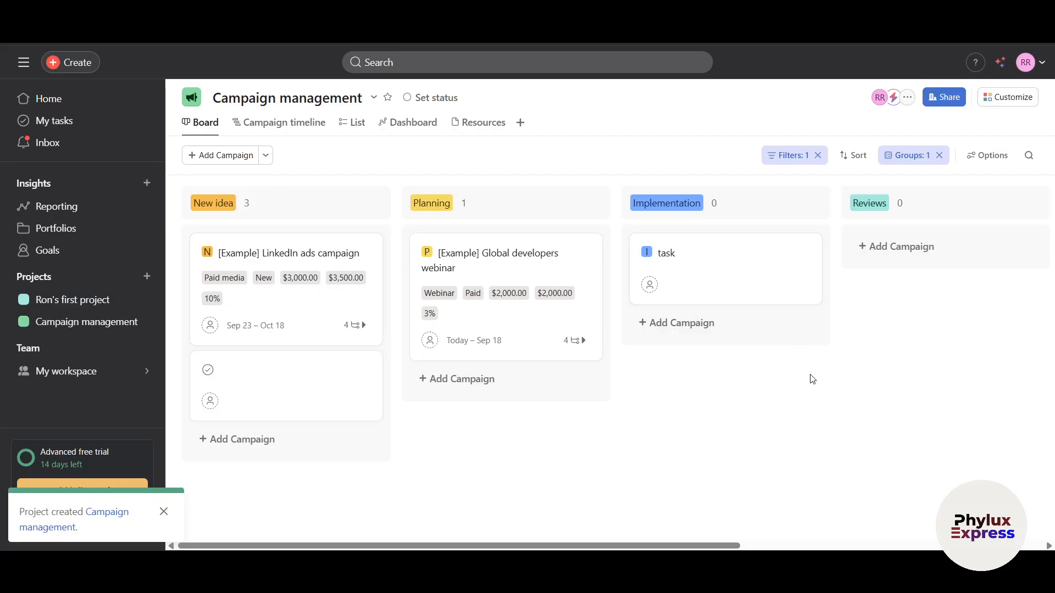
pyautogui.hscroll(3, 812, 379)
pyautogui.hscroll(-1, 813, 379)
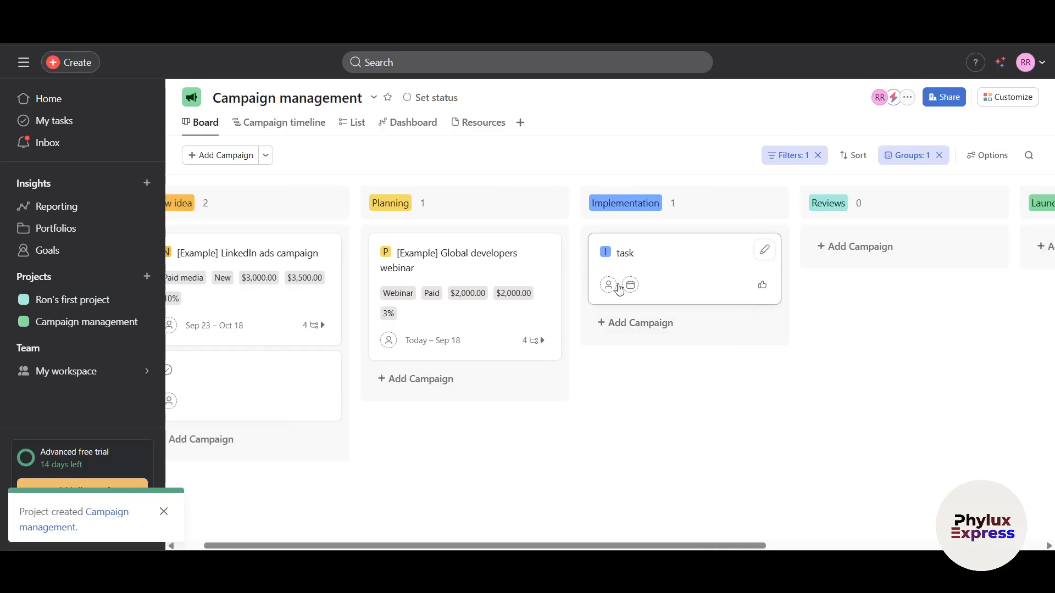
# Step: Add a Calendar view to the Campaign management project and look through its Board, List and Dashboard views
pyautogui.click(520, 123)
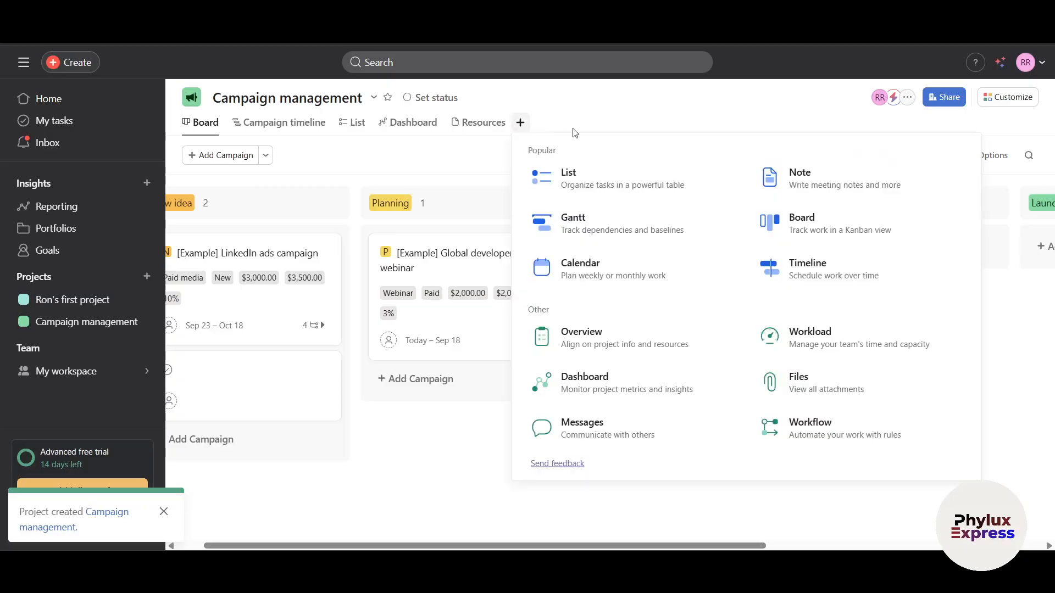
pyautogui.click(601, 270)
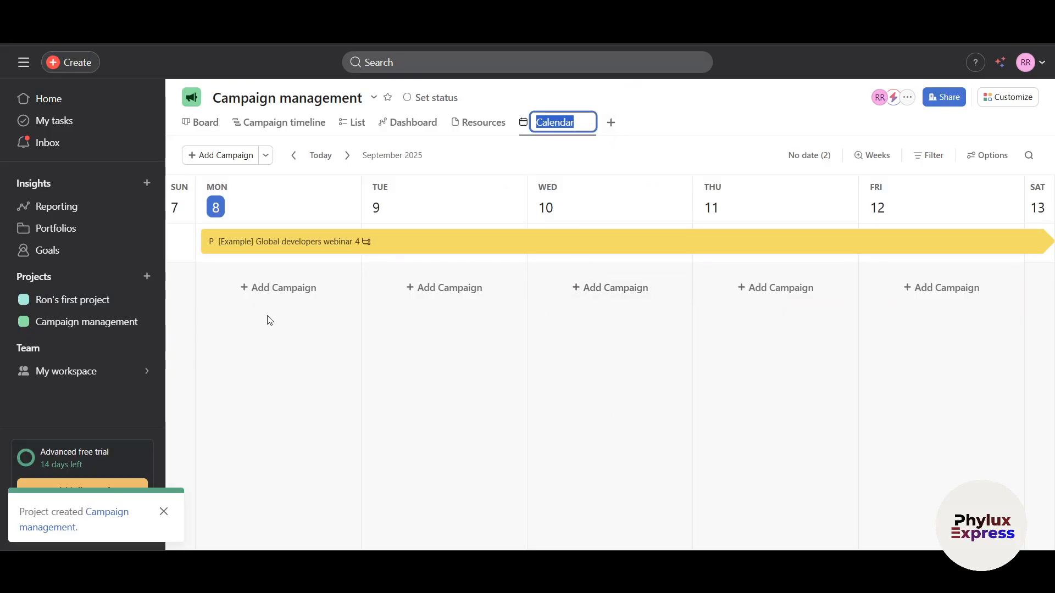
pyautogui.click(201, 125)
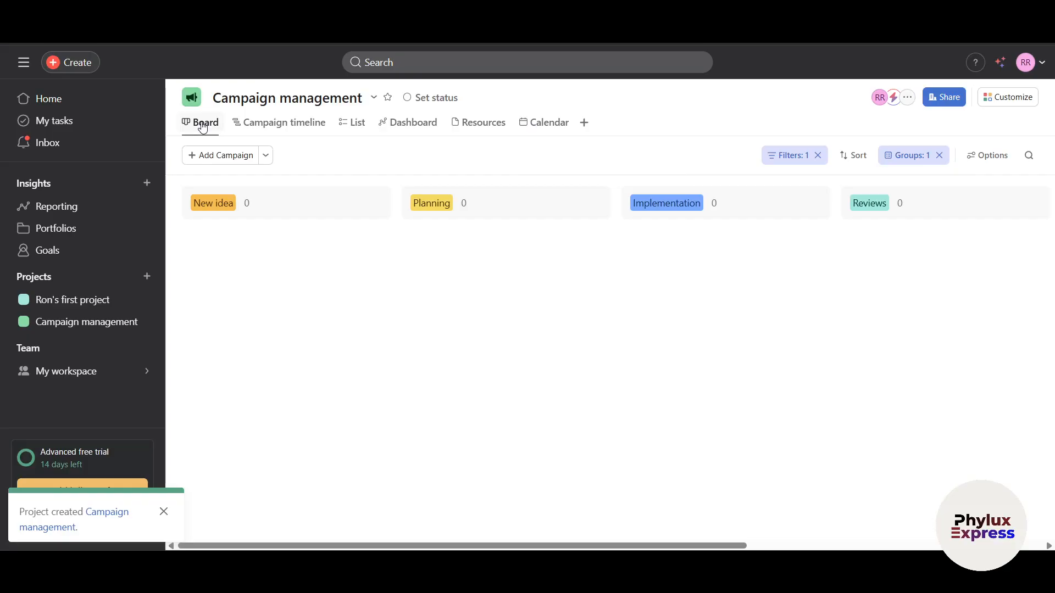
pyautogui.click(358, 130)
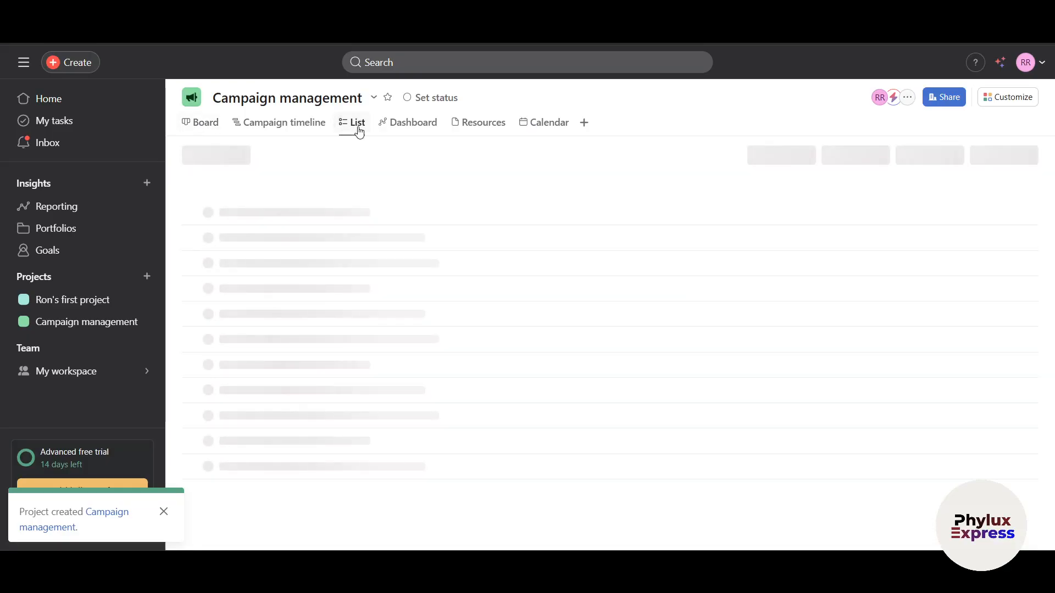
pyautogui.click(412, 126)
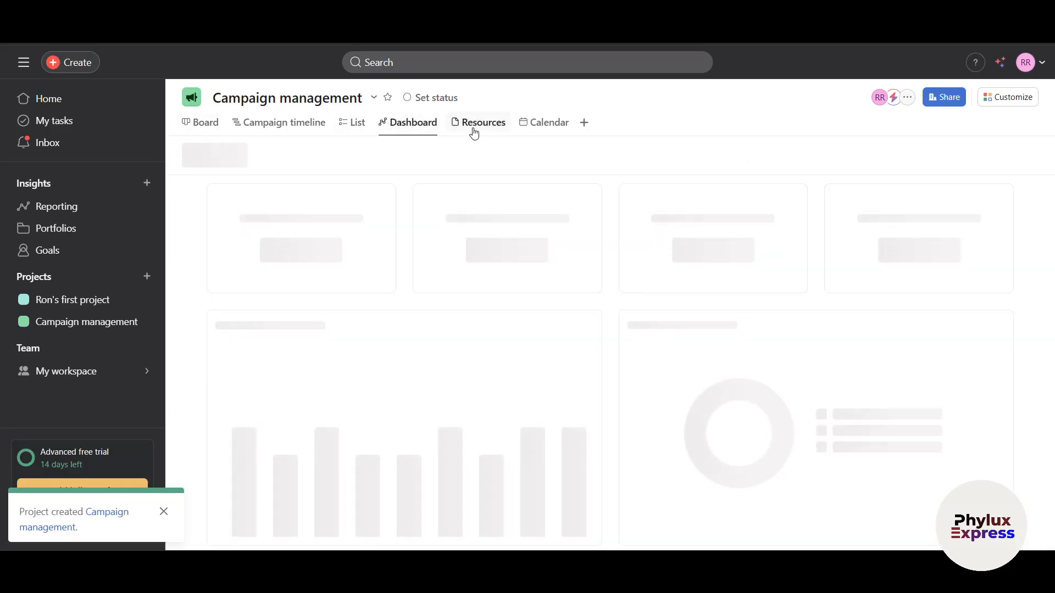
# Step: Add a Gantt view to the project, return to the Calendar view and check the other available view types
pyautogui.click(583, 124)
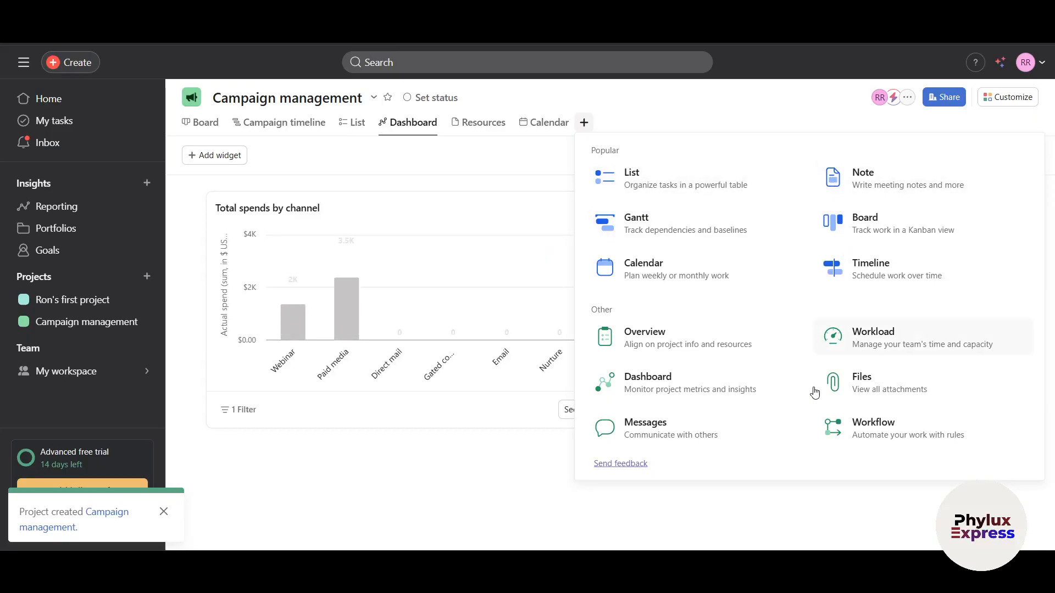
pyautogui.click(709, 242)
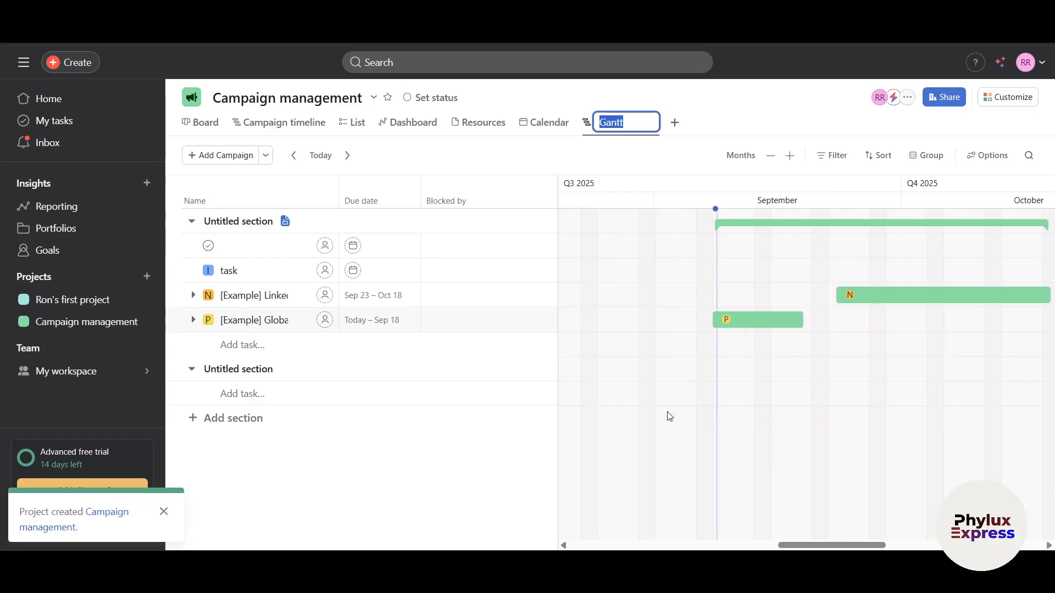
pyautogui.click(546, 123)
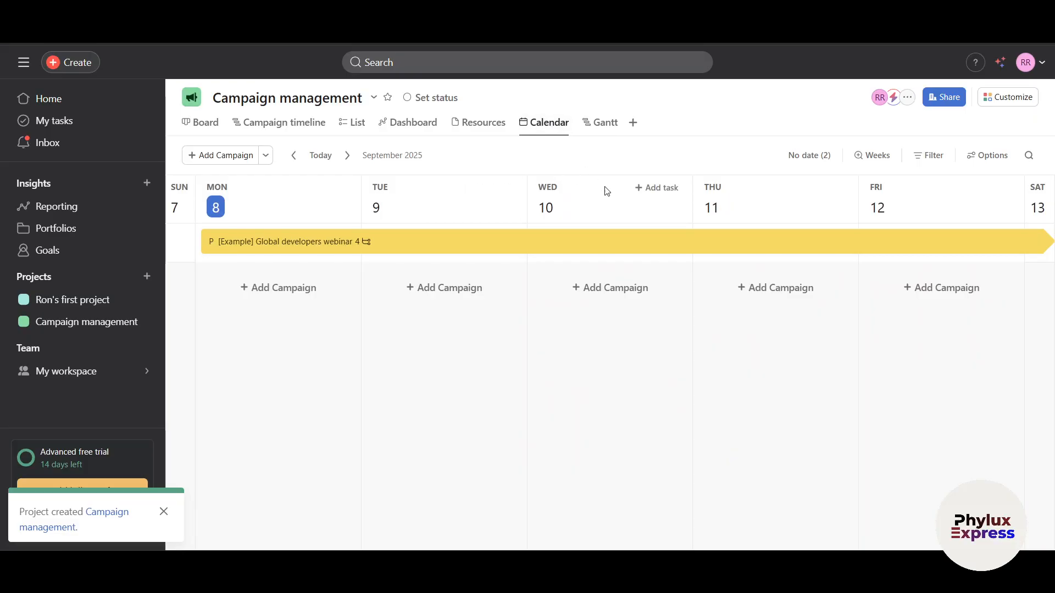
pyautogui.click(634, 124)
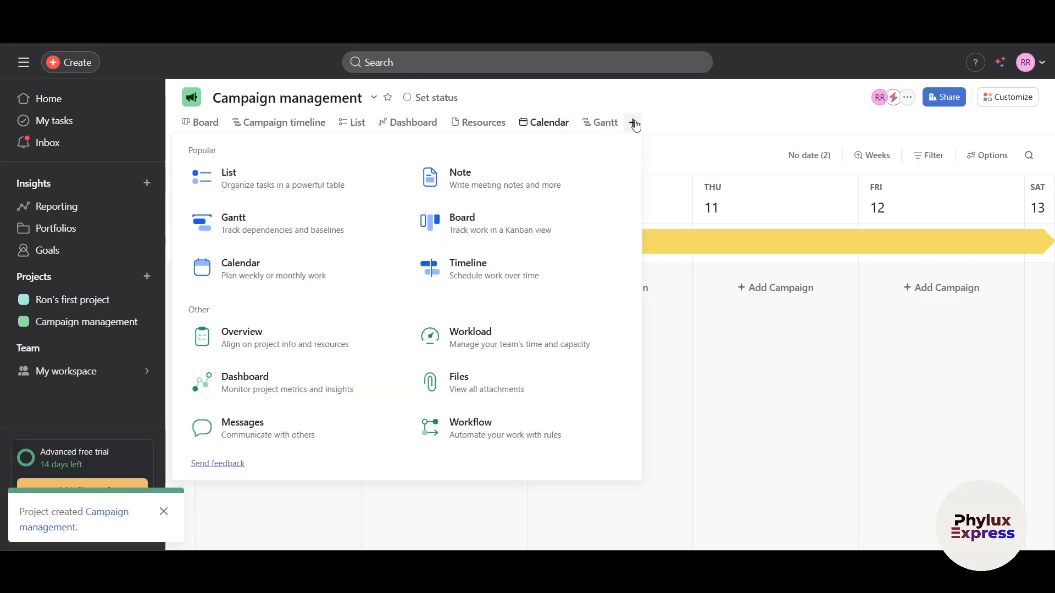
pyautogui.click(767, 358)
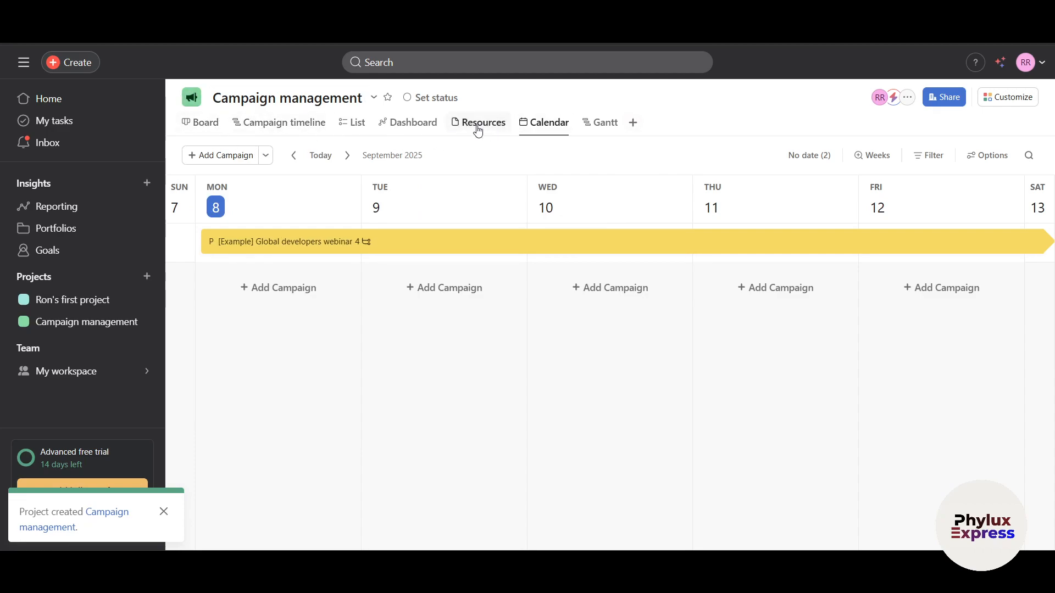
# Step: Add a campaign named "Create 5 video short videos" on Tuesday, September 9 in the calendar
pyautogui.moveTo(636, 191)
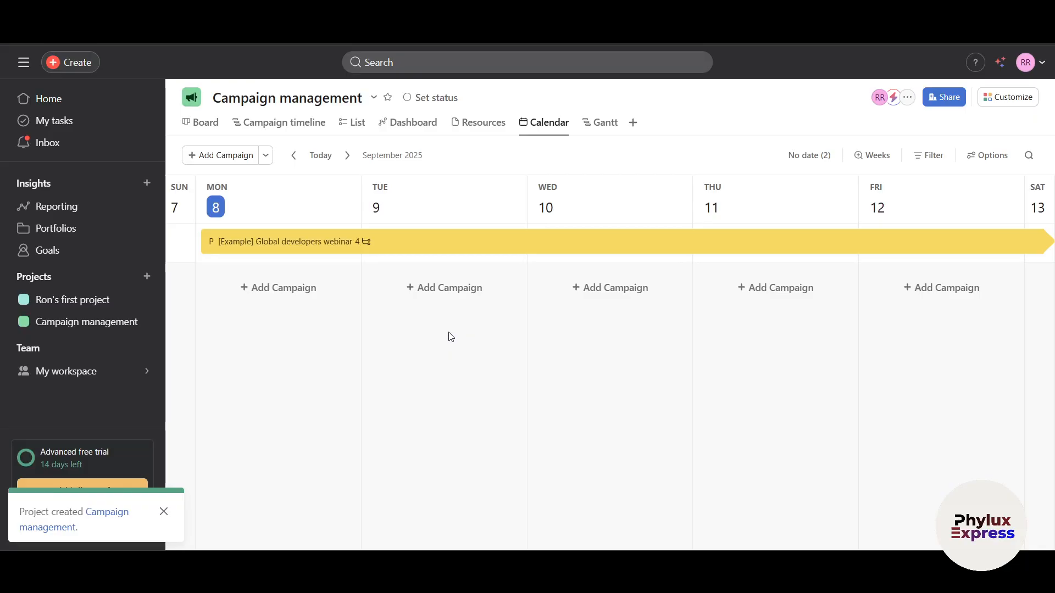
pyautogui.click(461, 291)
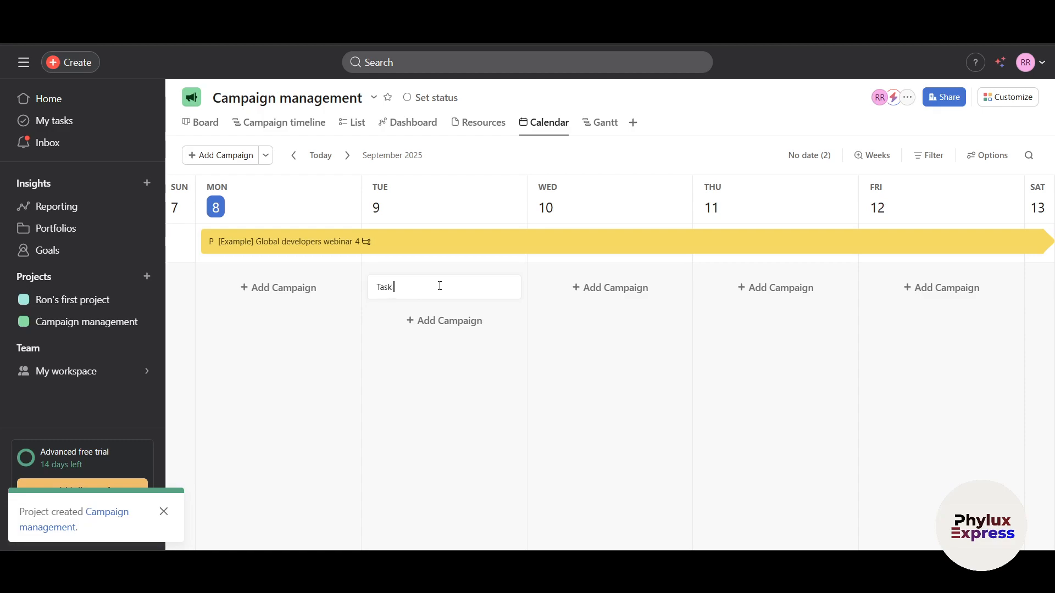
pyautogui.hotkey('ctrl', 'a')
pyautogui.write('Create 5 video short videos')
pyautogui.press('Return')
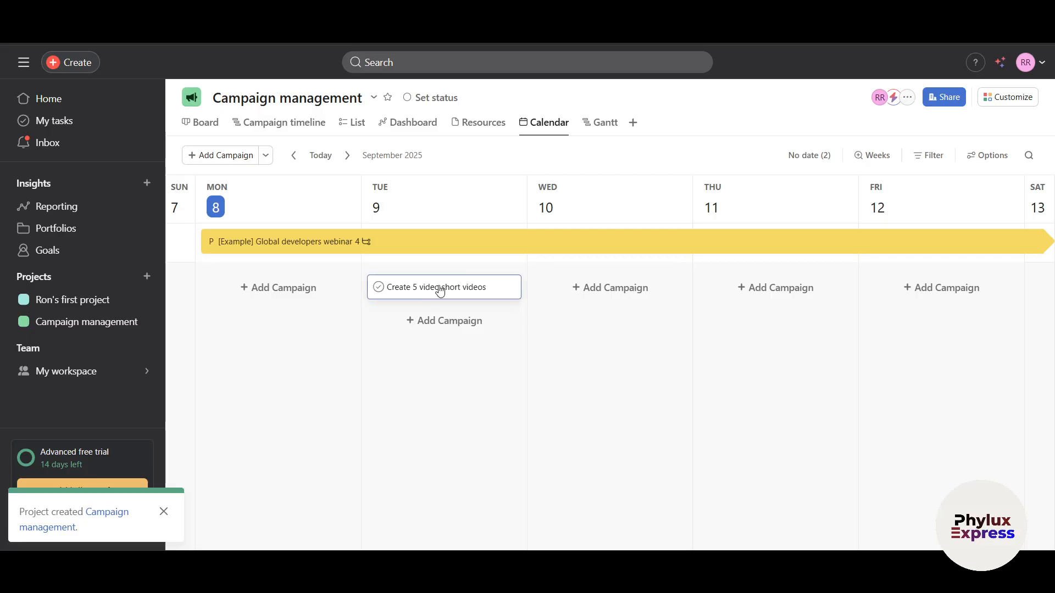
# Step: Open the details of "Create 5 video short videos", look over its fields and assign it to the suggested workspace member
pyautogui.click(440, 291)
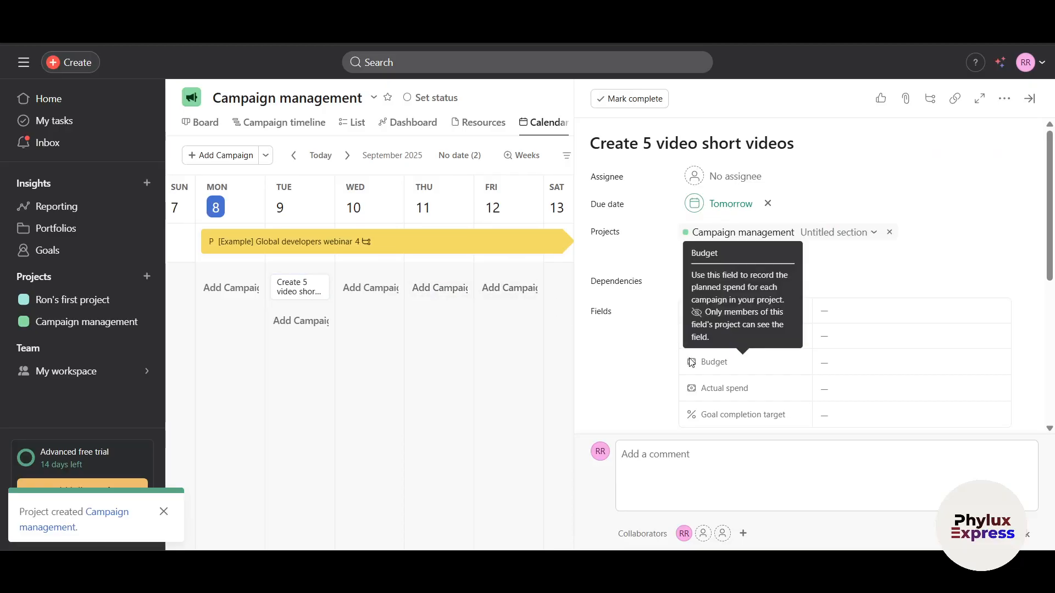
pyautogui.scroll(-5, 826, 354)
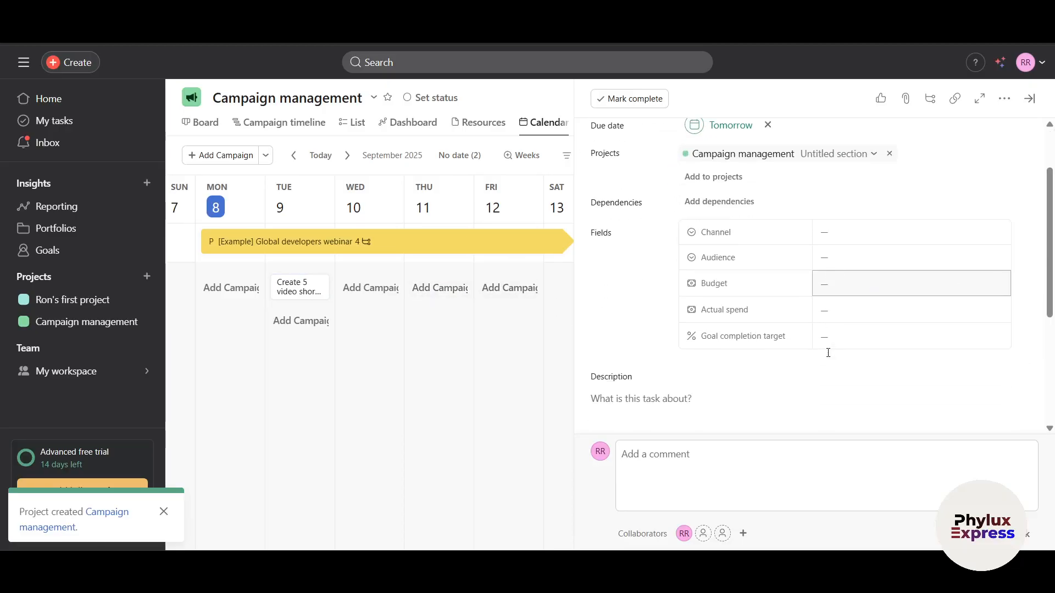
pyautogui.scroll(5, 826, 353)
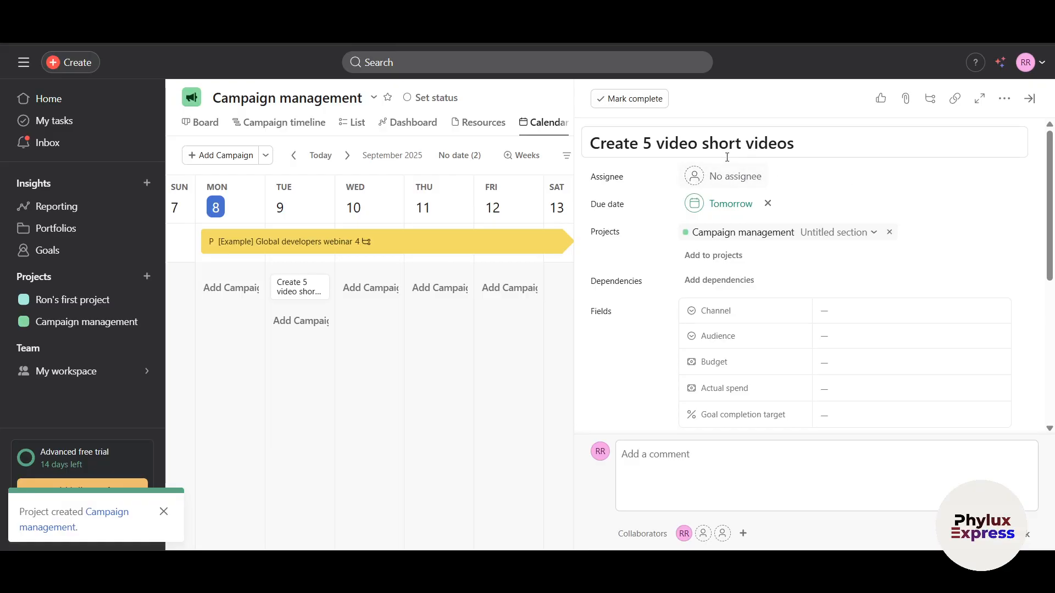
pyautogui.click(727, 183)
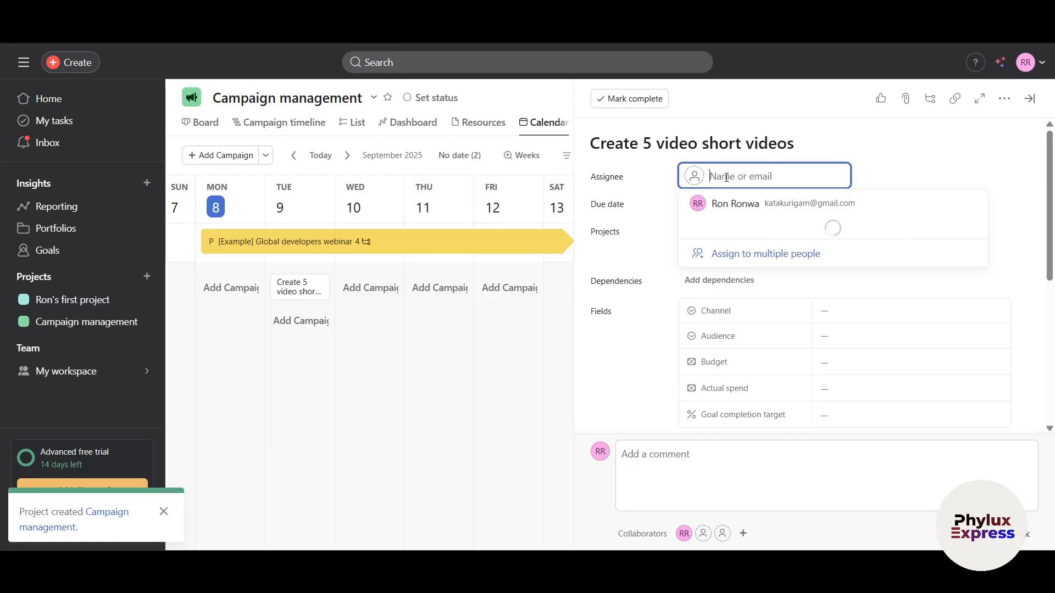
pyautogui.click(751, 214)
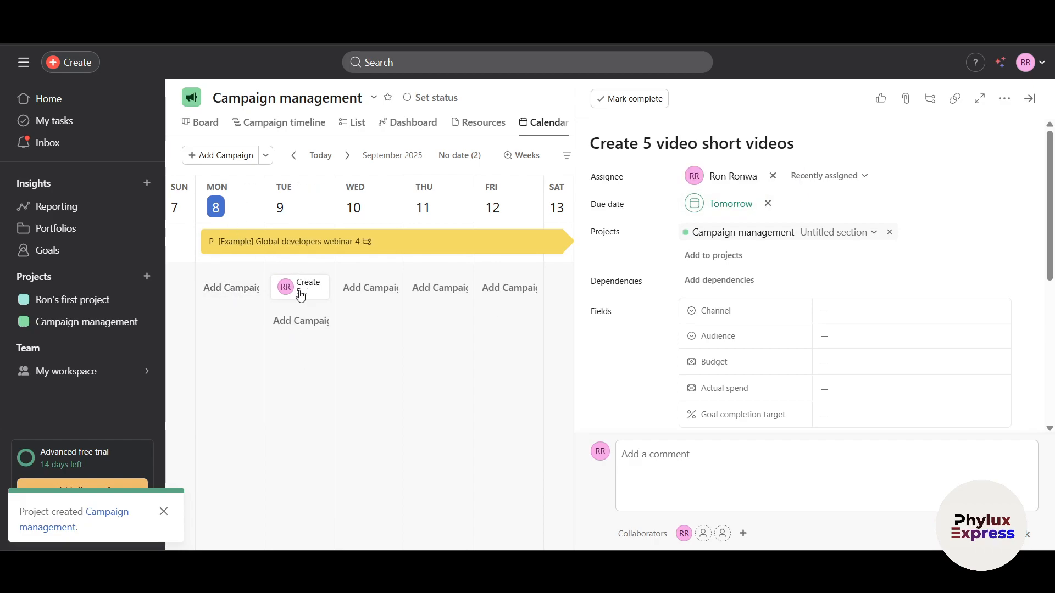
# Step: Reschedule "Create 5 video short videos" on the calendar to Thursday, September 11, and back one day to Wednesday, September 10
pyautogui.moveTo(300, 290); pyautogui.dragTo(438, 291)
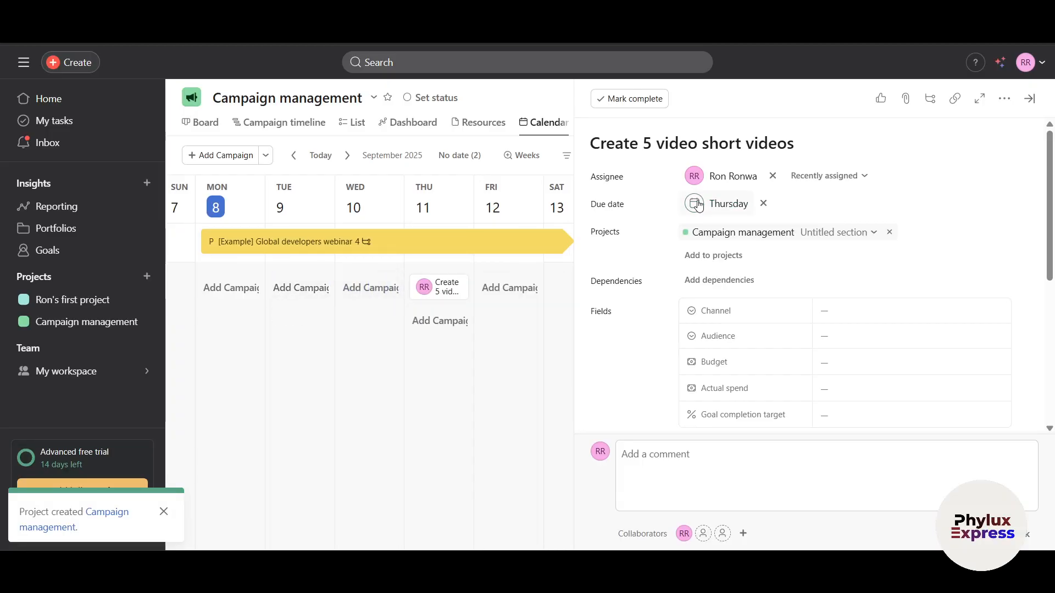
pyautogui.moveTo(445, 296); pyautogui.dragTo(374, 312)
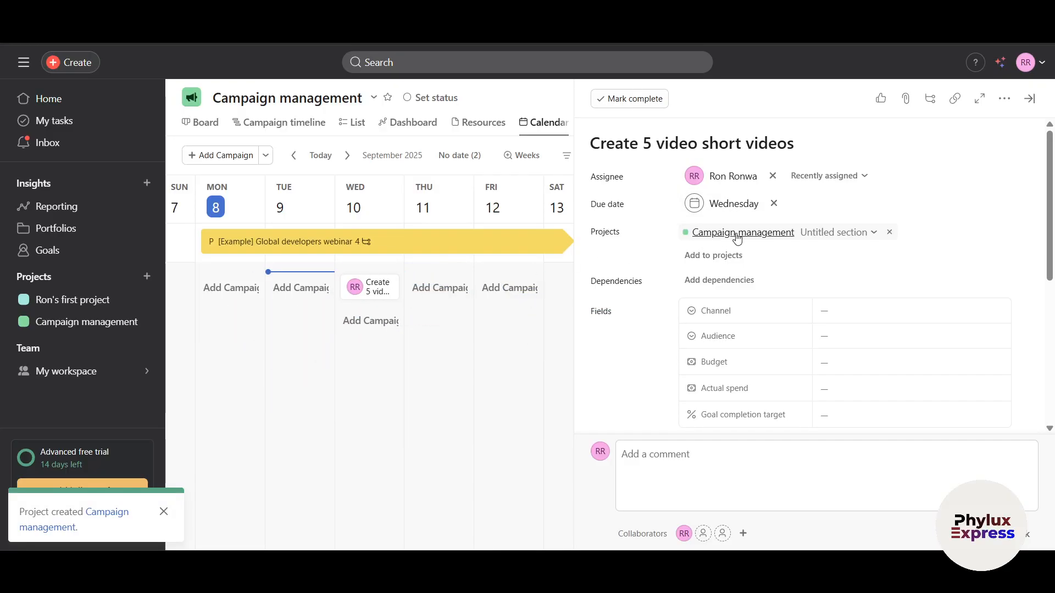
# Step: Review the task's fields, description and comment area, give the task a like and close its details
pyautogui.scroll(-1, 801, 252)
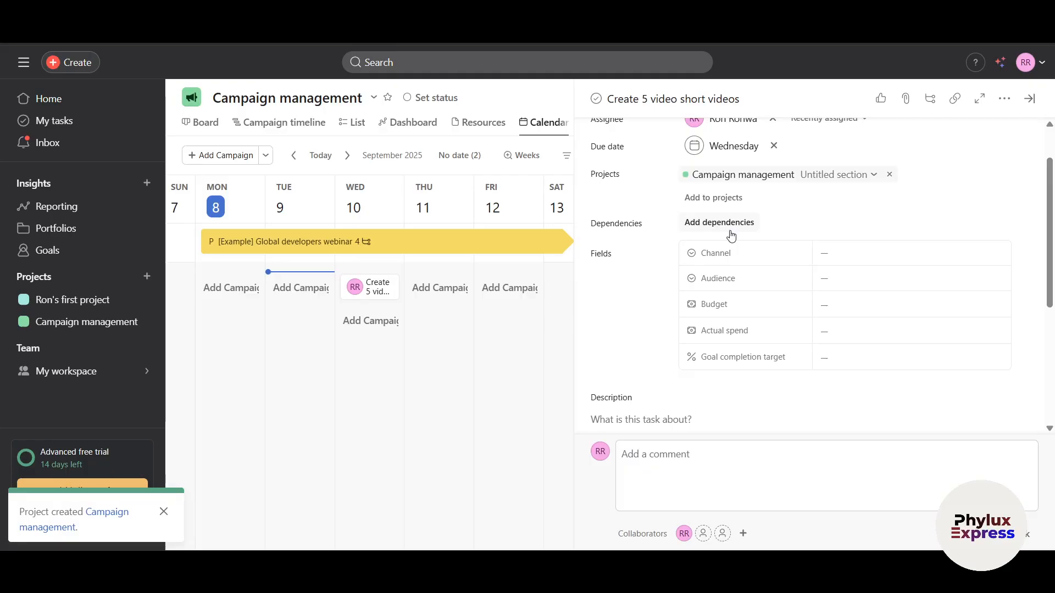
pyautogui.scroll(-4, 768, 269)
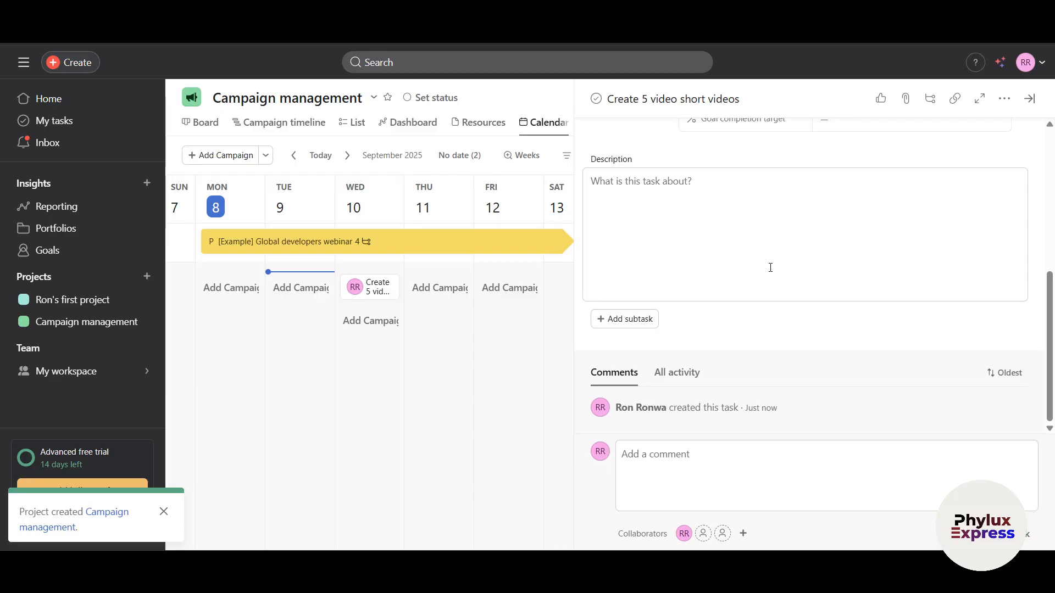
pyautogui.click(668, 473)
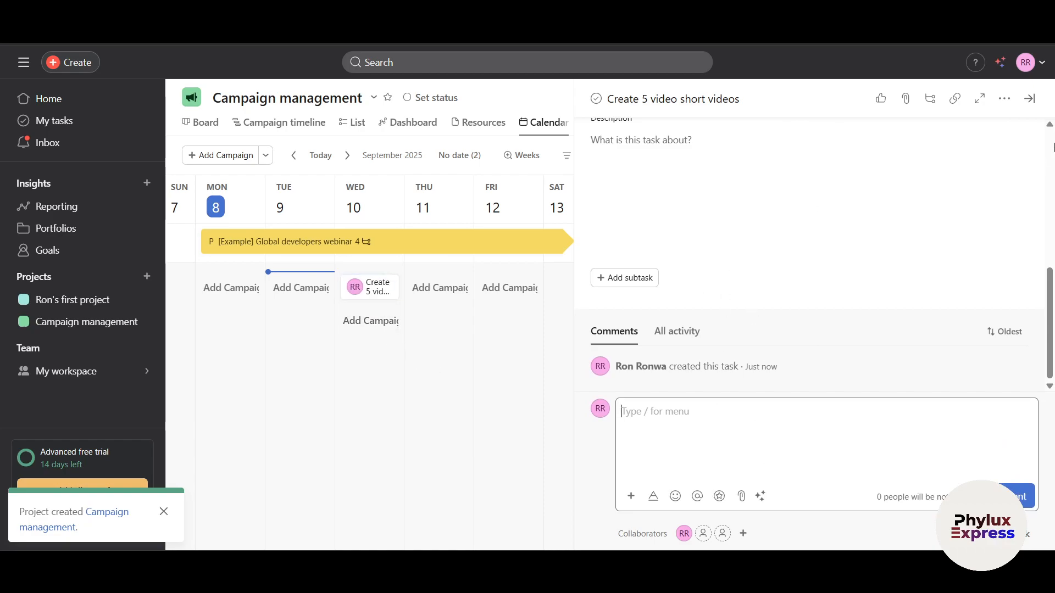
pyautogui.click(1029, 99)
pyautogui.click(586, 293)
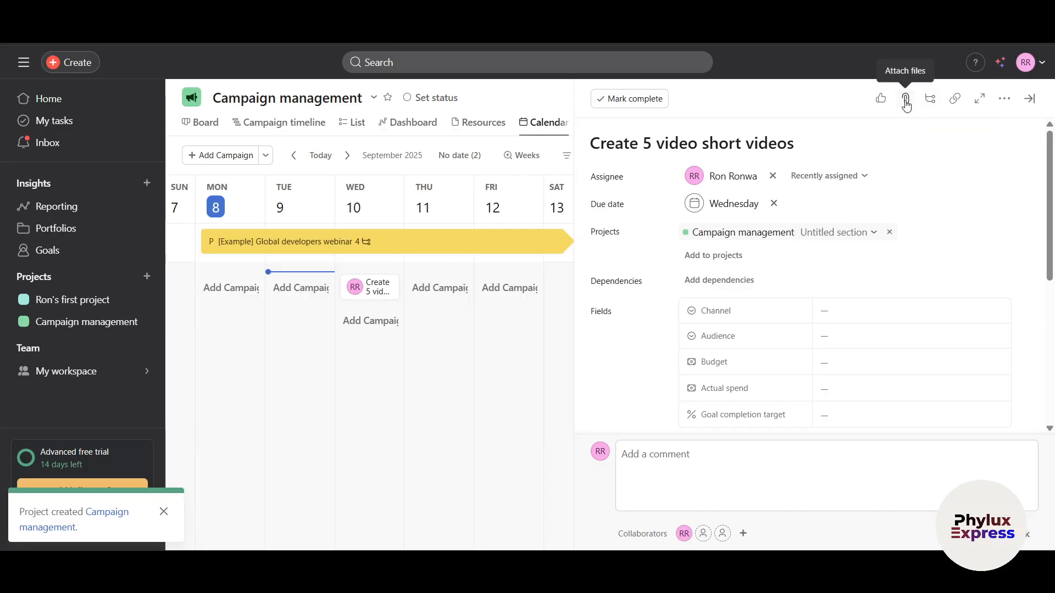
pyautogui.click(878, 100)
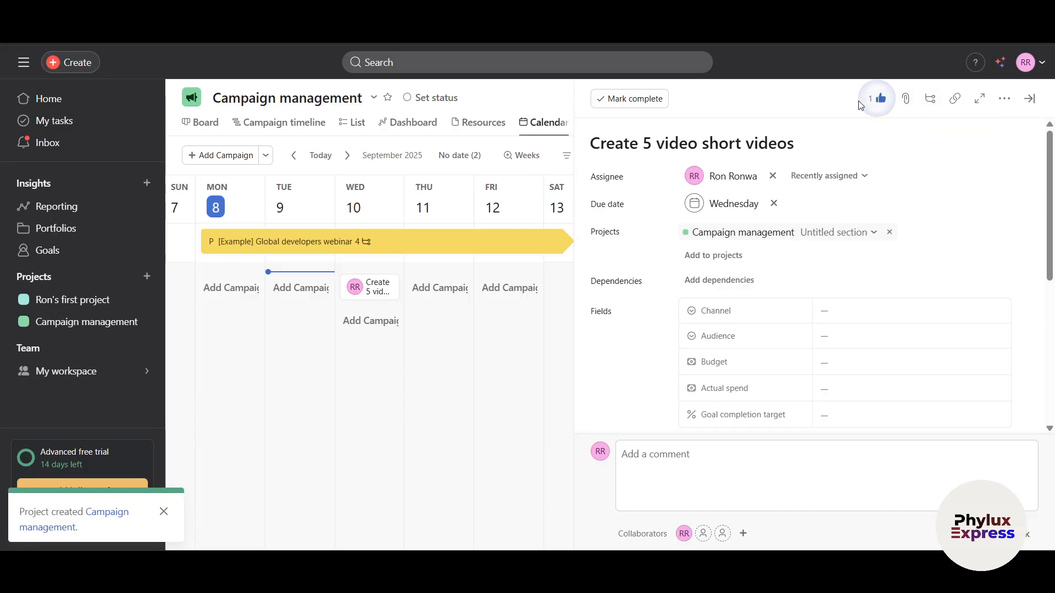
pyautogui.click(1030, 99)
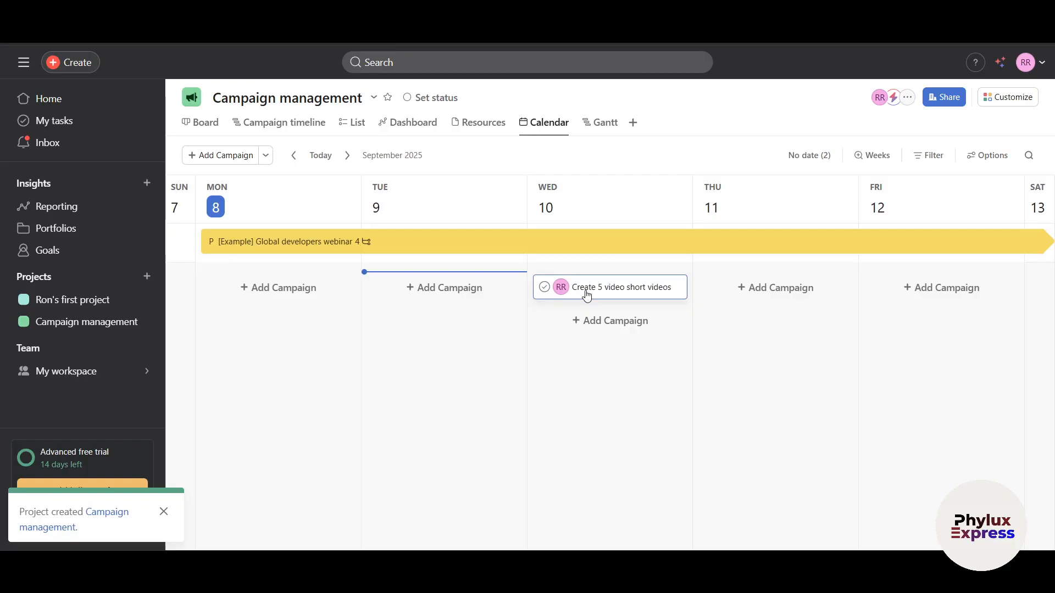
# Step: Move "Create 5 video short videos" to Monday, September 8 on the calendar and open its details
pyautogui.moveTo(587, 296); pyautogui.dragTo(295, 306)
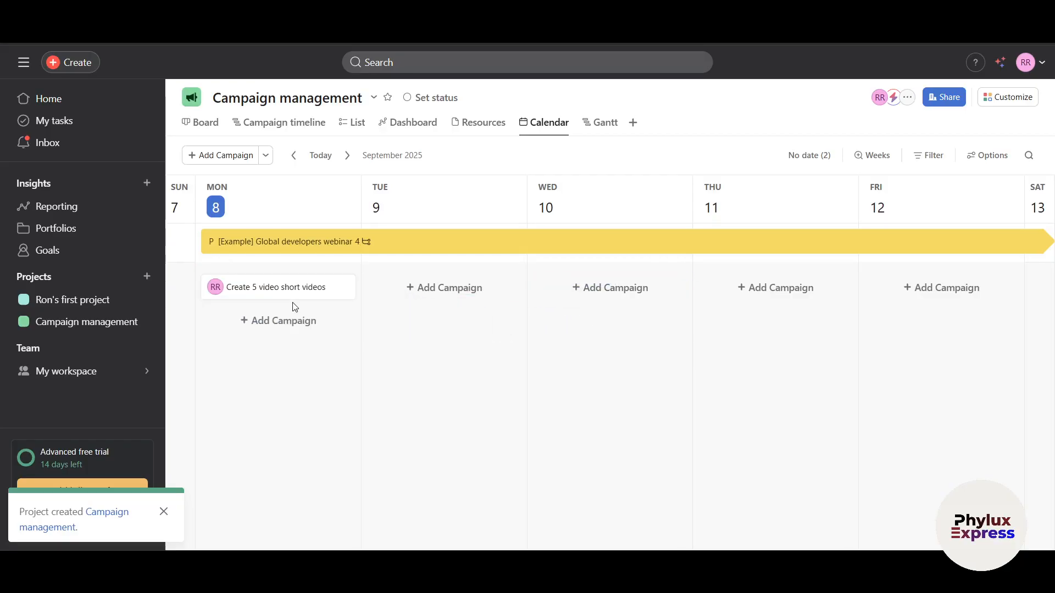
pyautogui.click(274, 297)
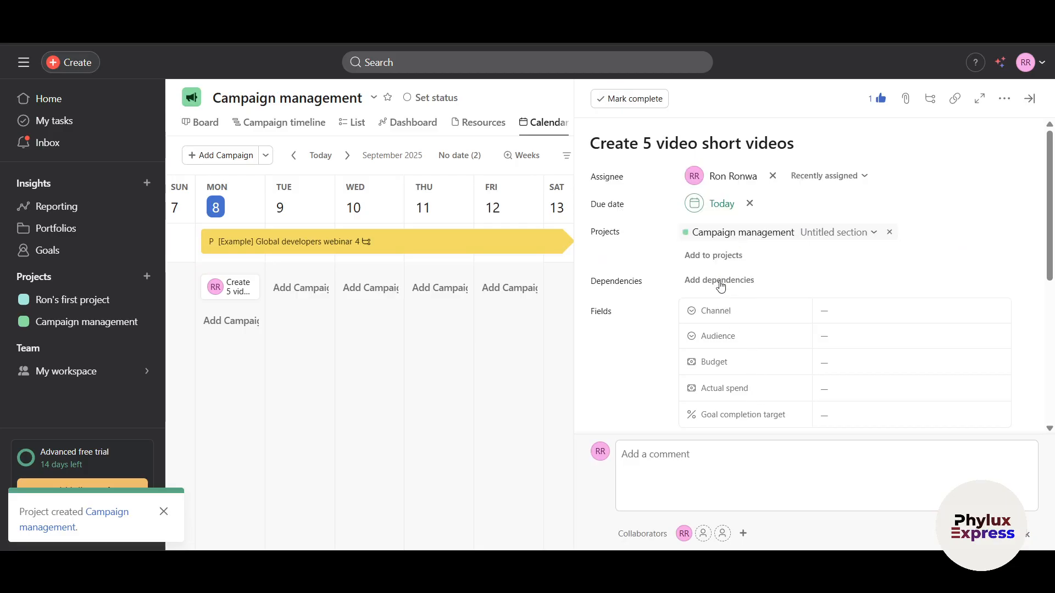
# Step: Replace the due date of "Create 5 video short videos" with start date 09/09/25 and due date 09/26/25, and close its details
pyautogui.click(750, 203)
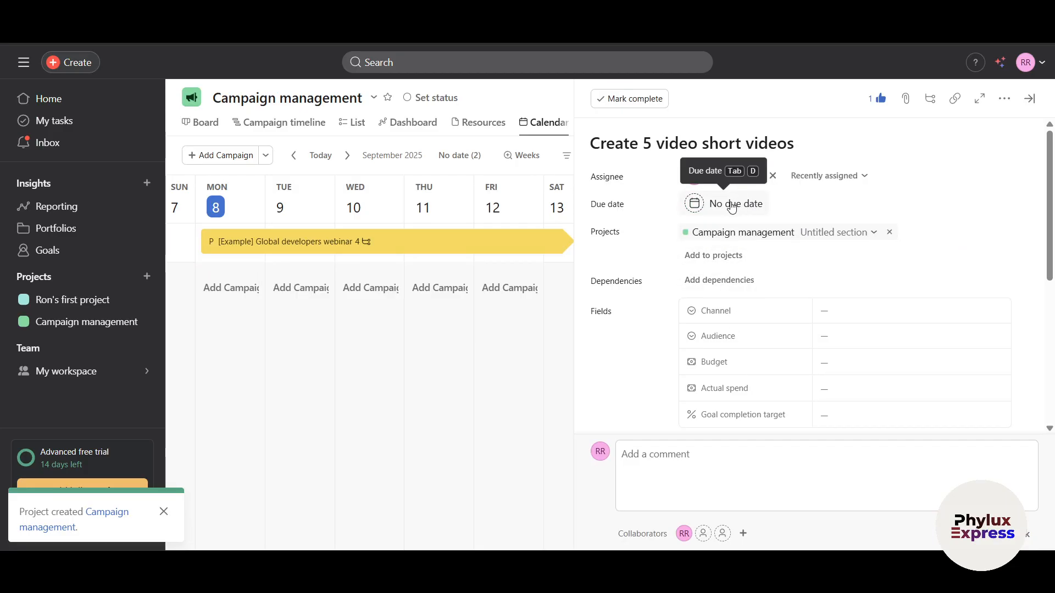
pyautogui.click(729, 206)
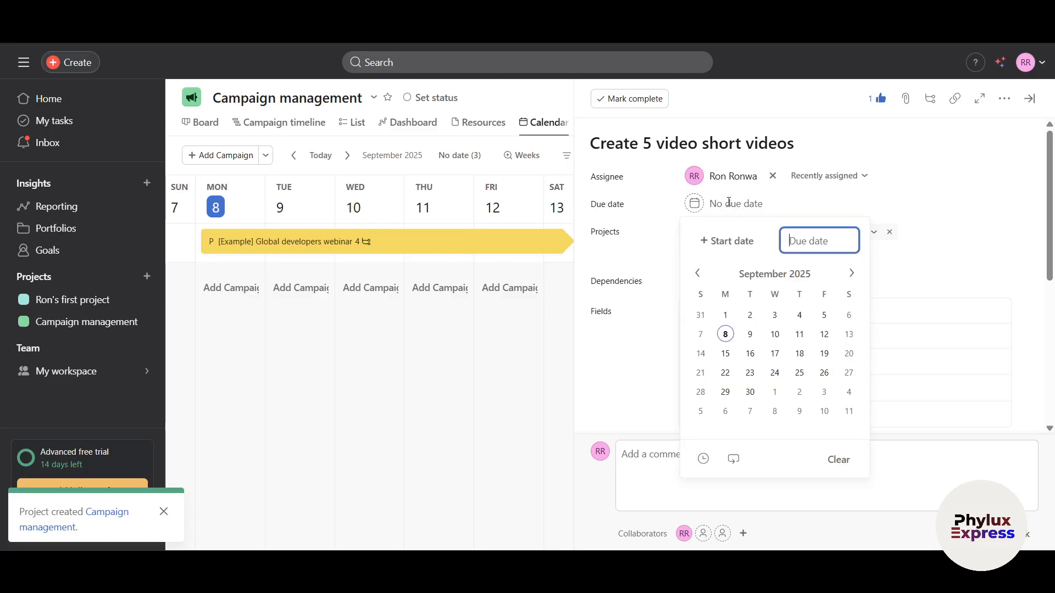
pyautogui.click(721, 238)
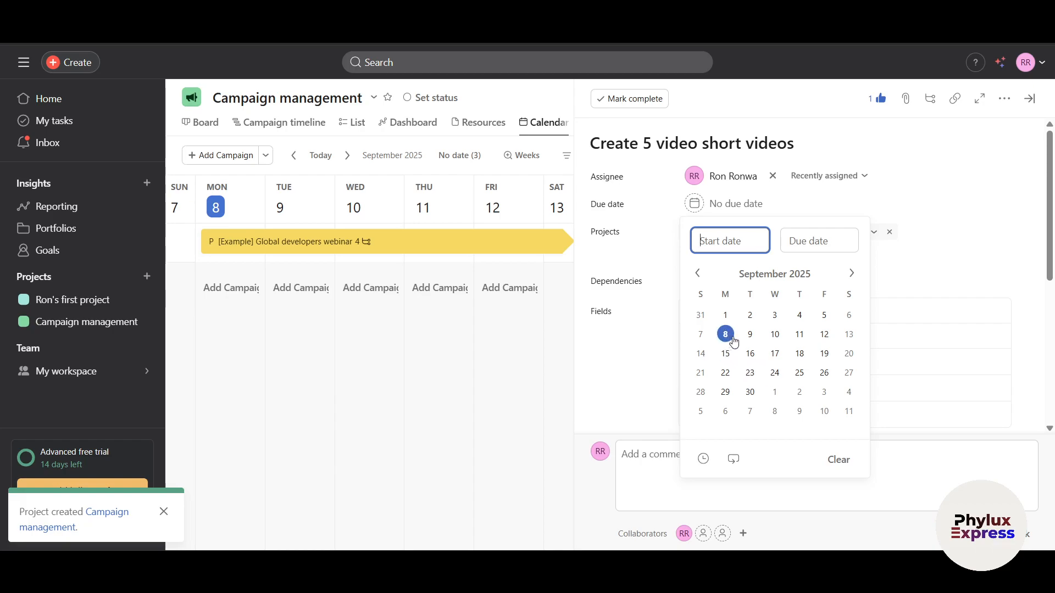
pyautogui.click(751, 336)
pyautogui.click(846, 240)
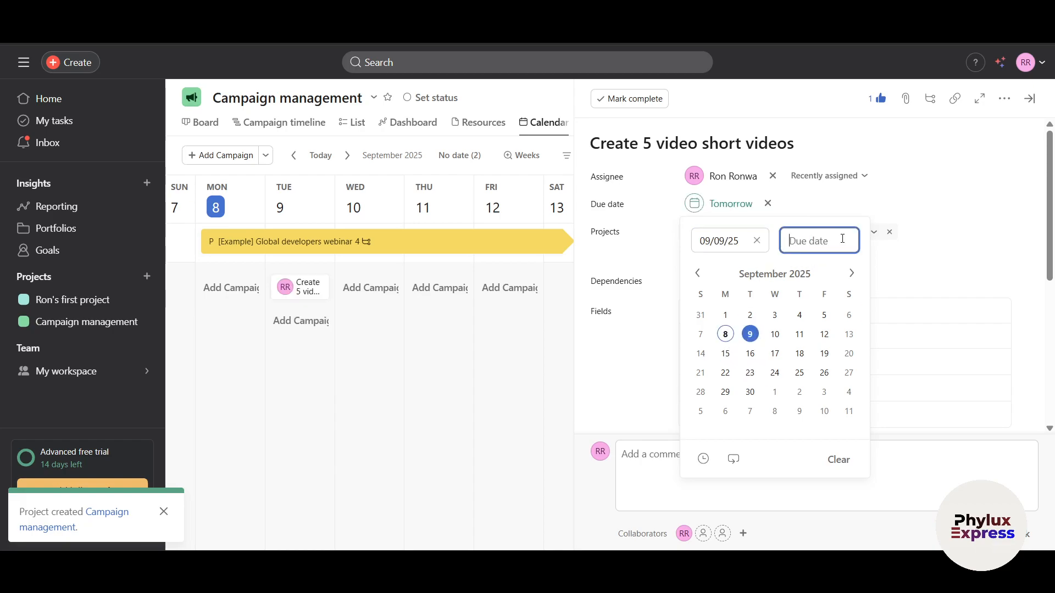
pyautogui.click(824, 373)
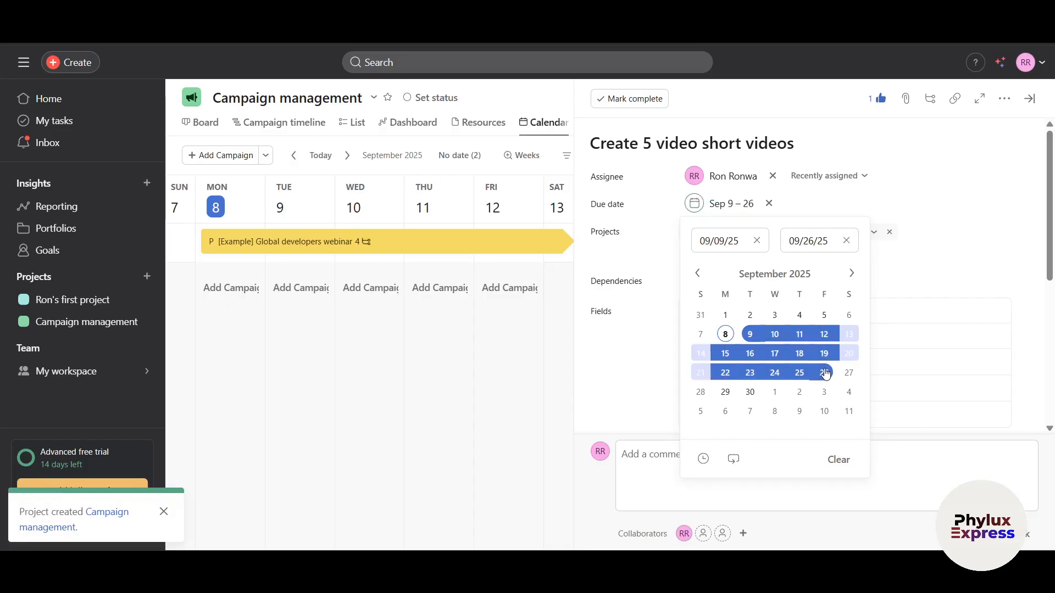
pyautogui.click(930, 259)
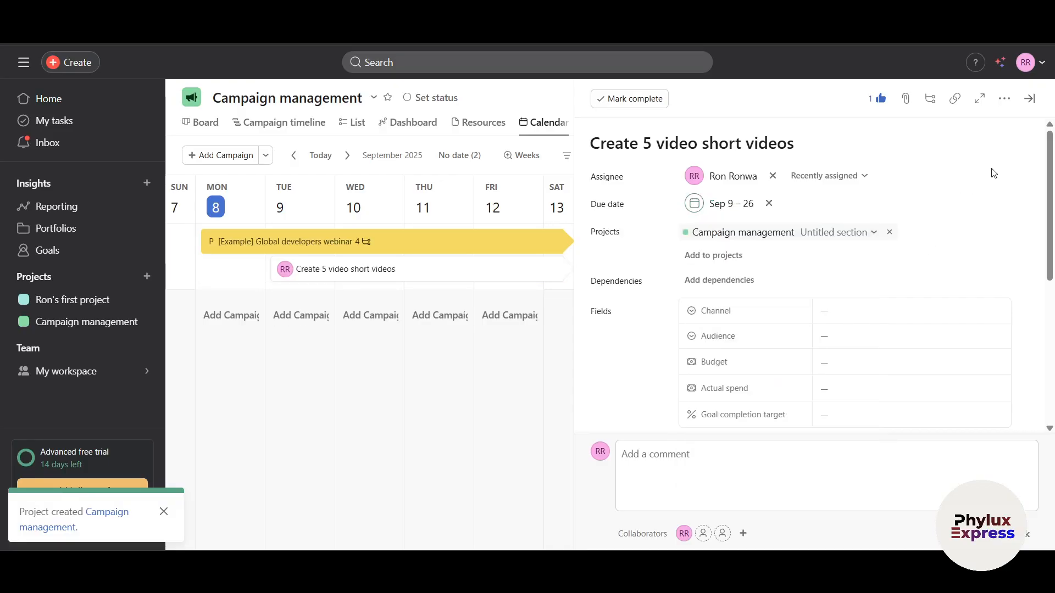
pyautogui.click(1031, 102)
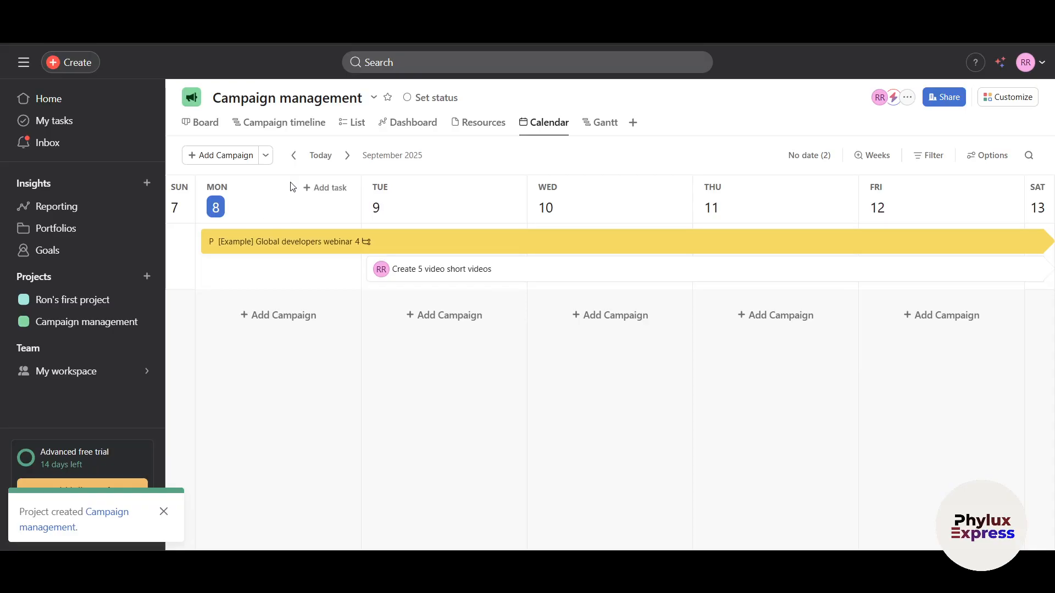
# Step: Add a task named "task 2" on Monday, September 22 on the calendar
pyautogui.click(347, 156)
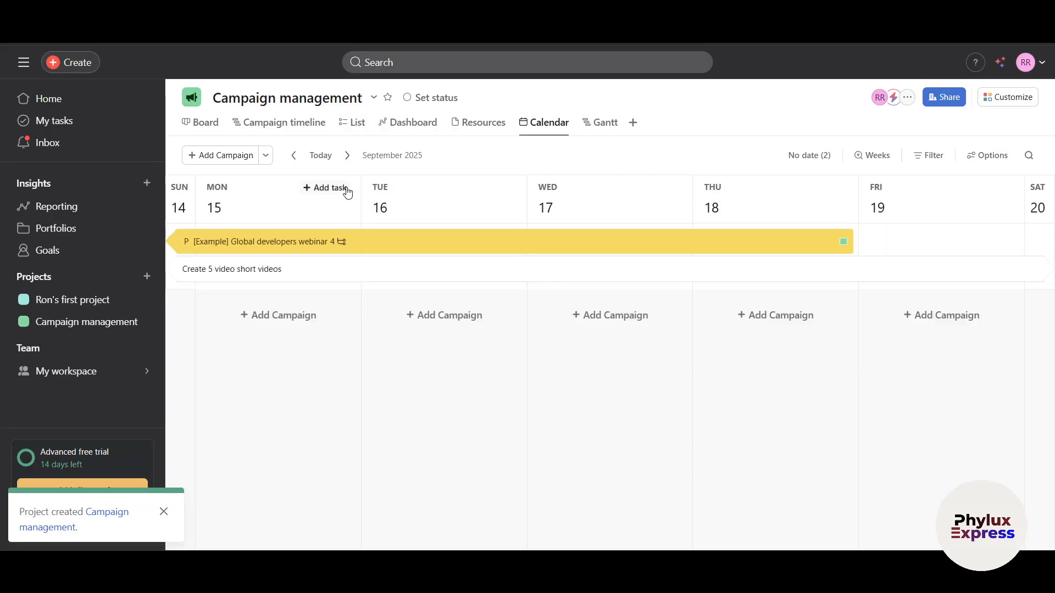
pyautogui.click(348, 156)
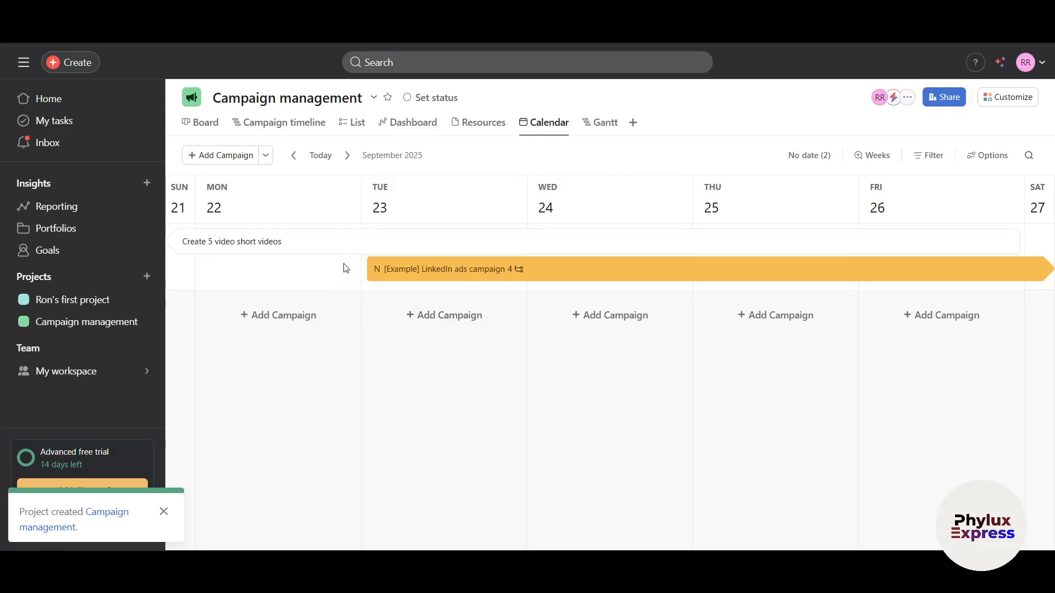
pyautogui.click(345, 246)
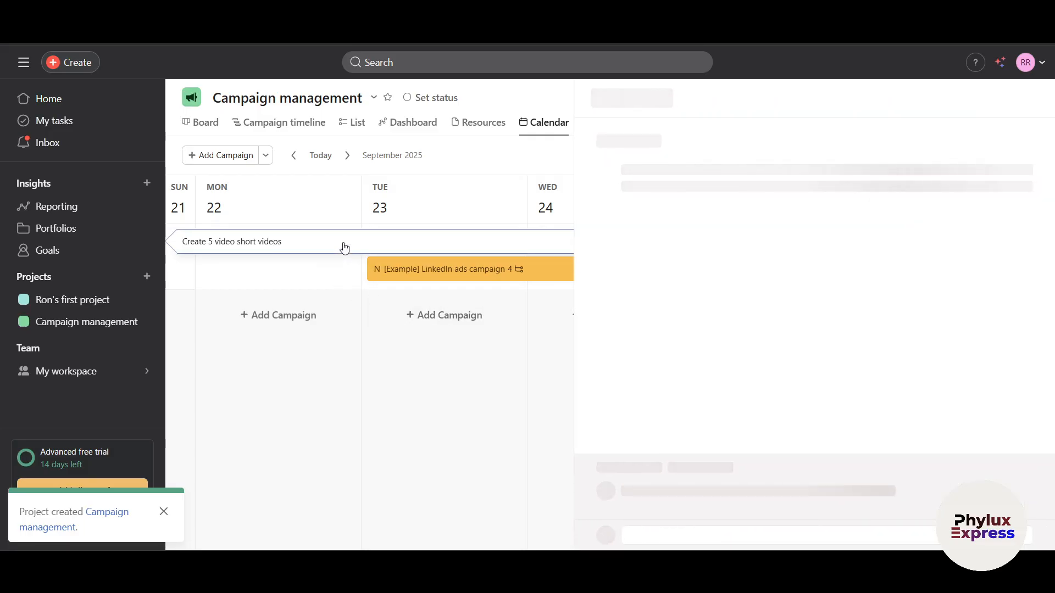
pyautogui.click(323, 316)
pyautogui.click(1029, 98)
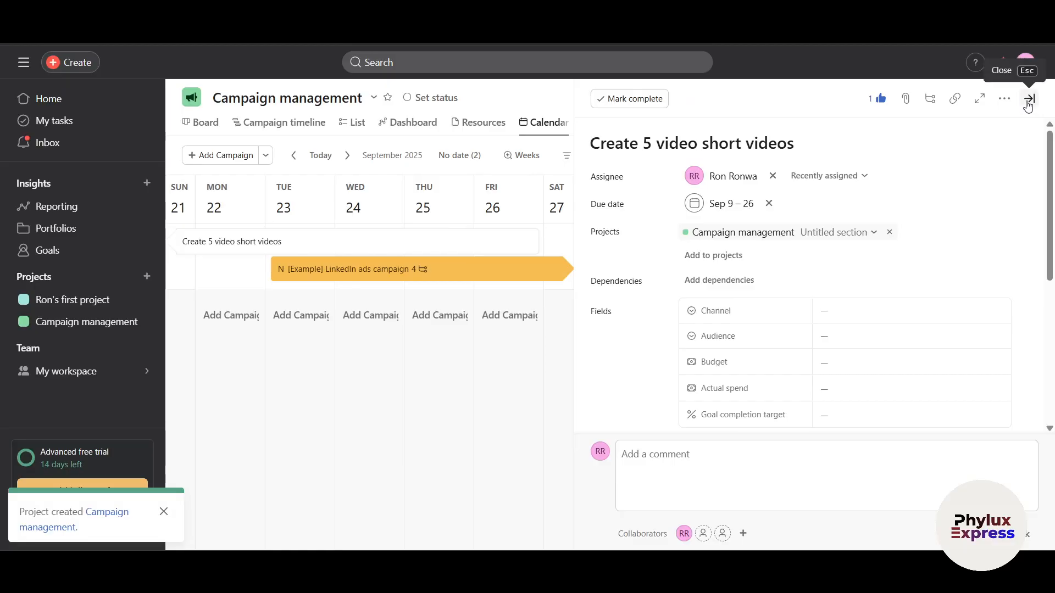
pyautogui.click(284, 325)
pyautogui.write('task 2')
pyautogui.press('Return')
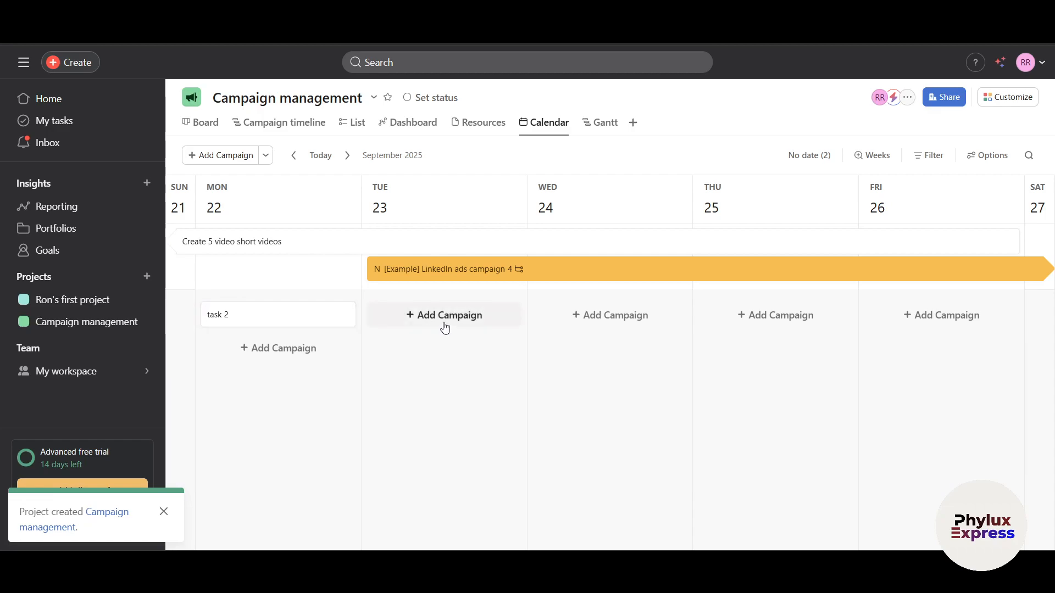
# Step: Reschedule "task 2" on the calendar to Tuesday, September 23, view its details, and move it on to Wednesday, September 24
pyautogui.moveTo(329, 327); pyautogui.dragTo(502, 337)
pyautogui.click(483, 322)
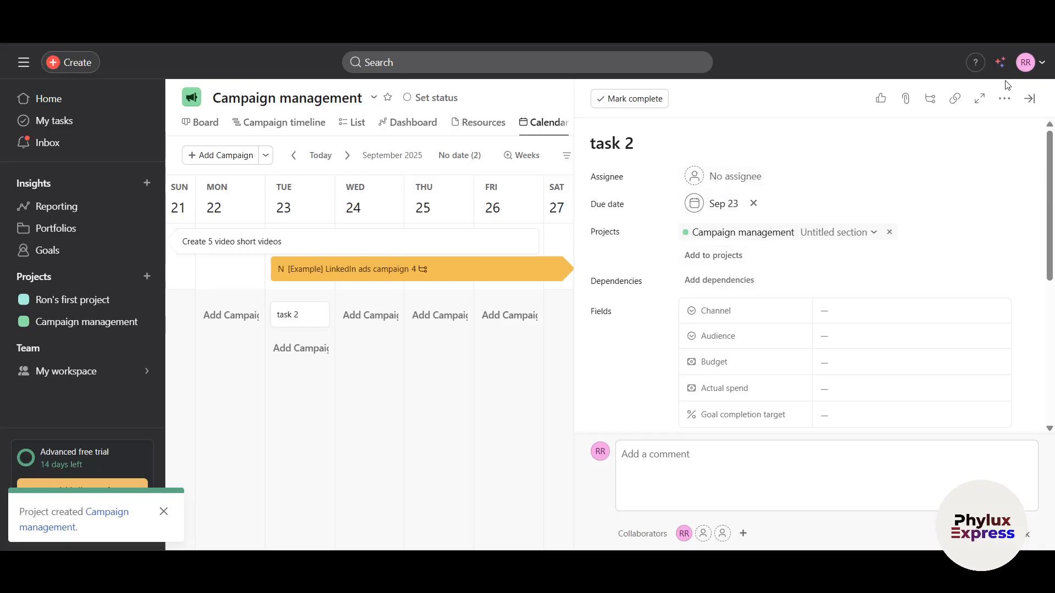
pyautogui.click(1029, 98)
pyautogui.moveTo(452, 317); pyautogui.dragTo(653, 320)
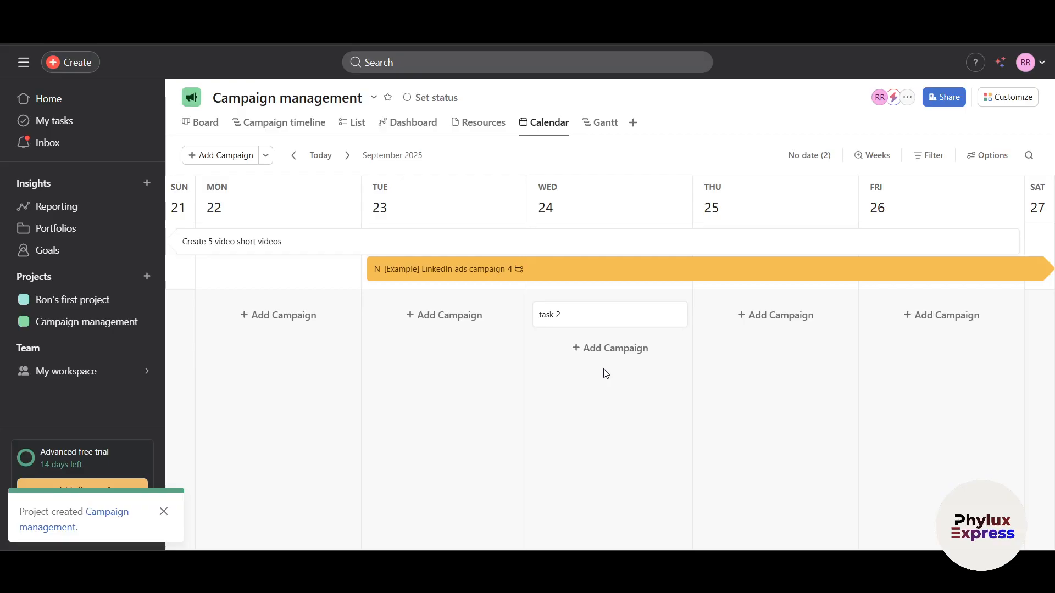
# Step: Add a task named "rec task 1" on Monday, September 8 on the calendar
pyautogui.click(294, 157)
pyautogui.click(294, 157)
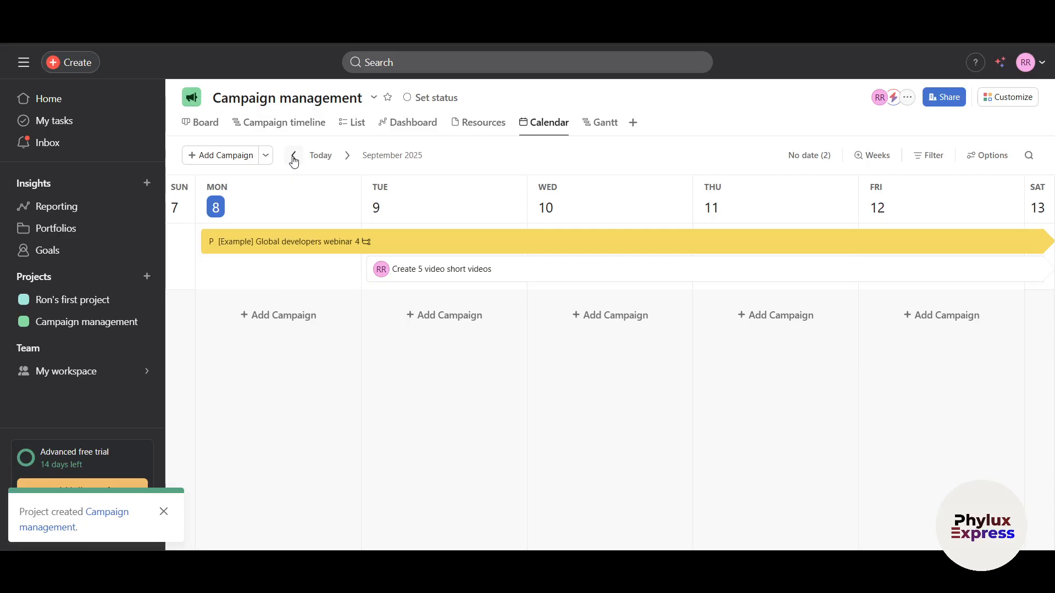
pyautogui.click(254, 315)
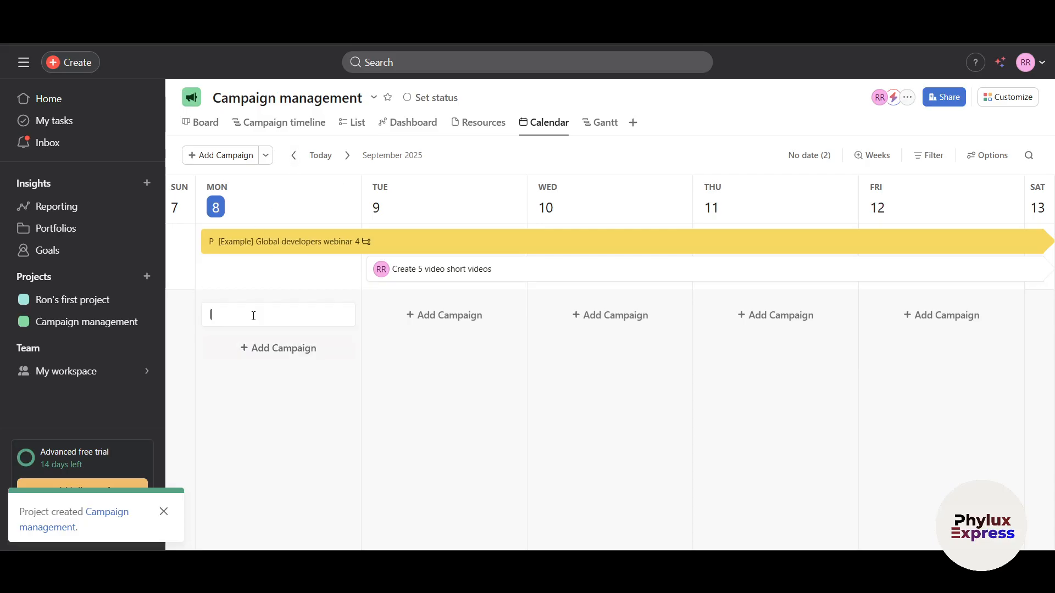
pyautogui.write('rec task 1')
pyautogui.press('Return')
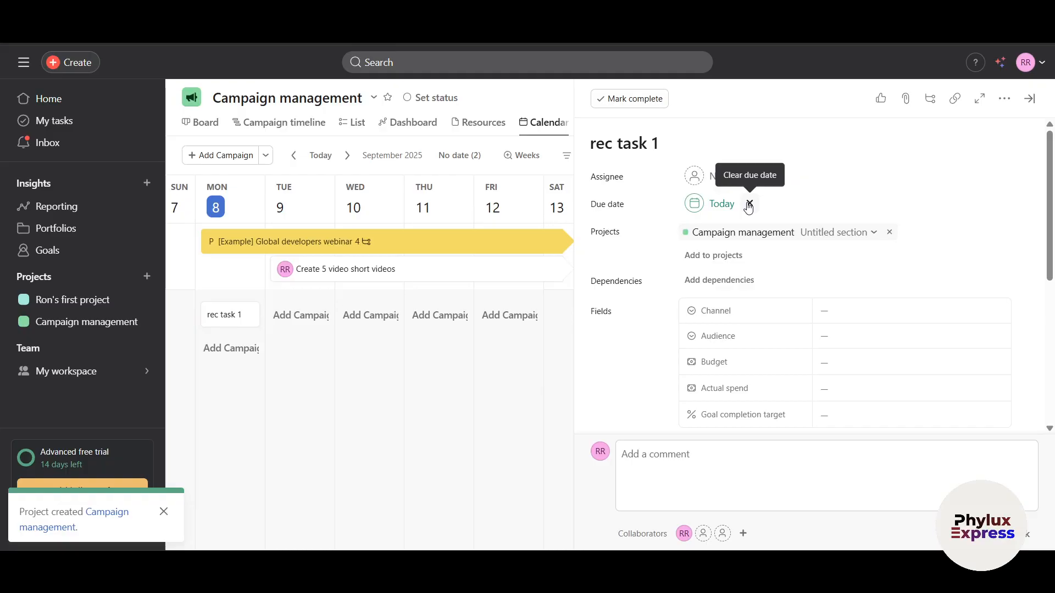
# Step: Clear the due date of "rec task 1", make the task repeat weekly and set its due date to 09/16/25
pyautogui.click(749, 204)
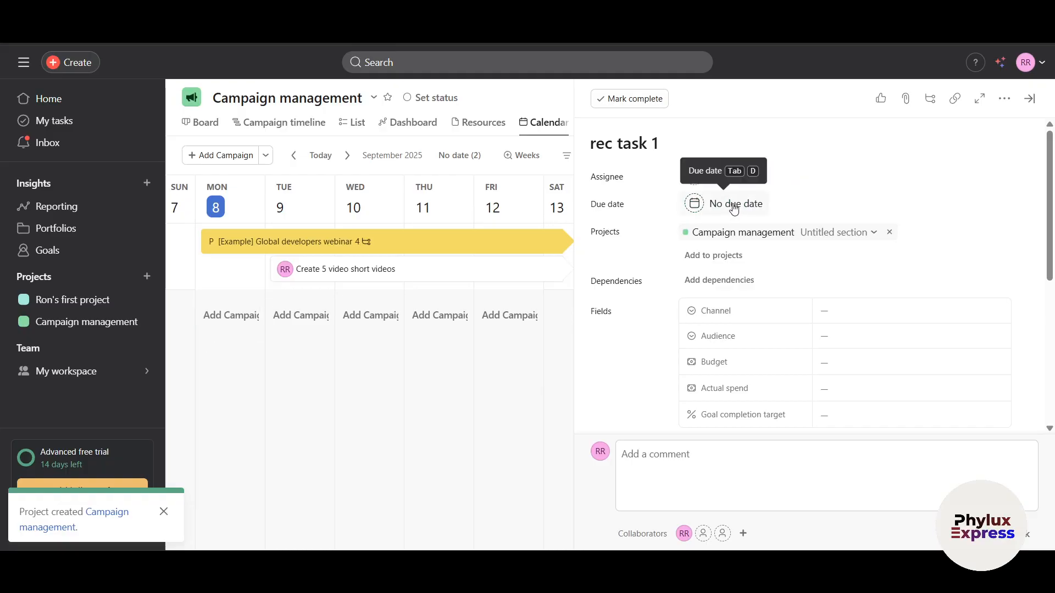
pyautogui.click(734, 205)
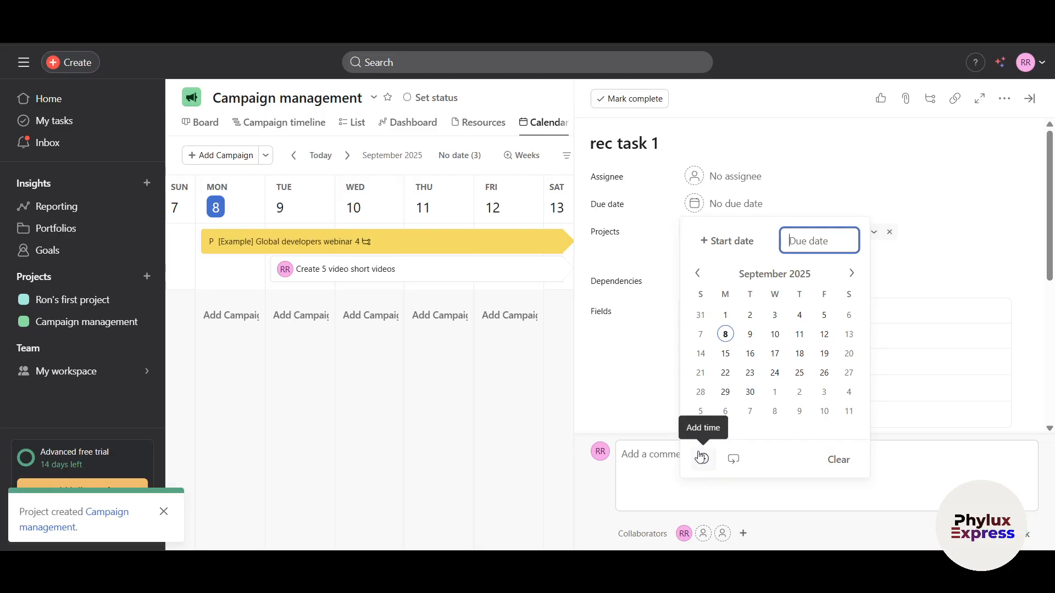
pyautogui.click(734, 461)
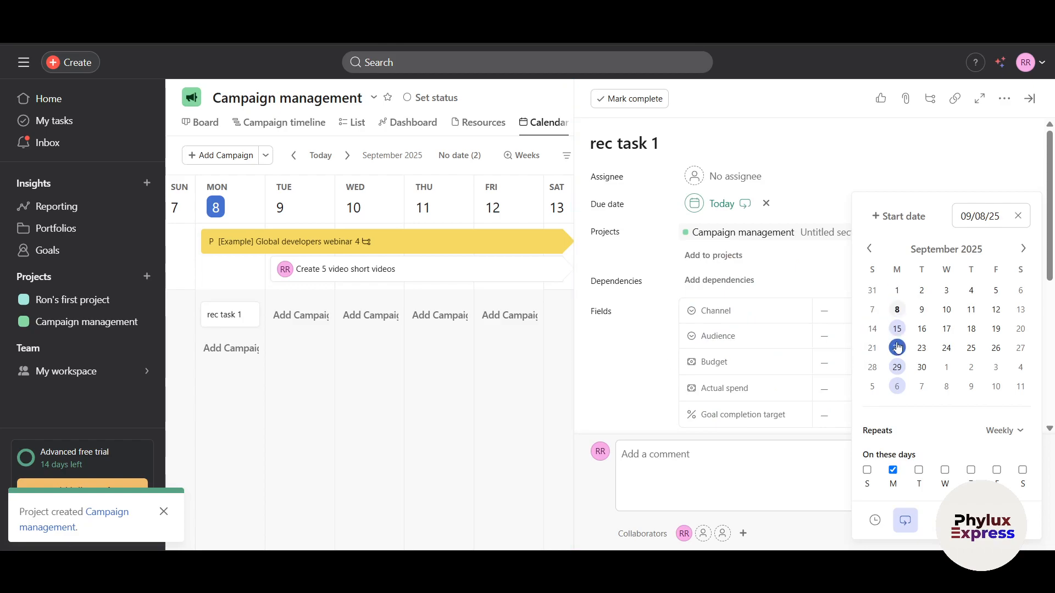
pyautogui.click(923, 311)
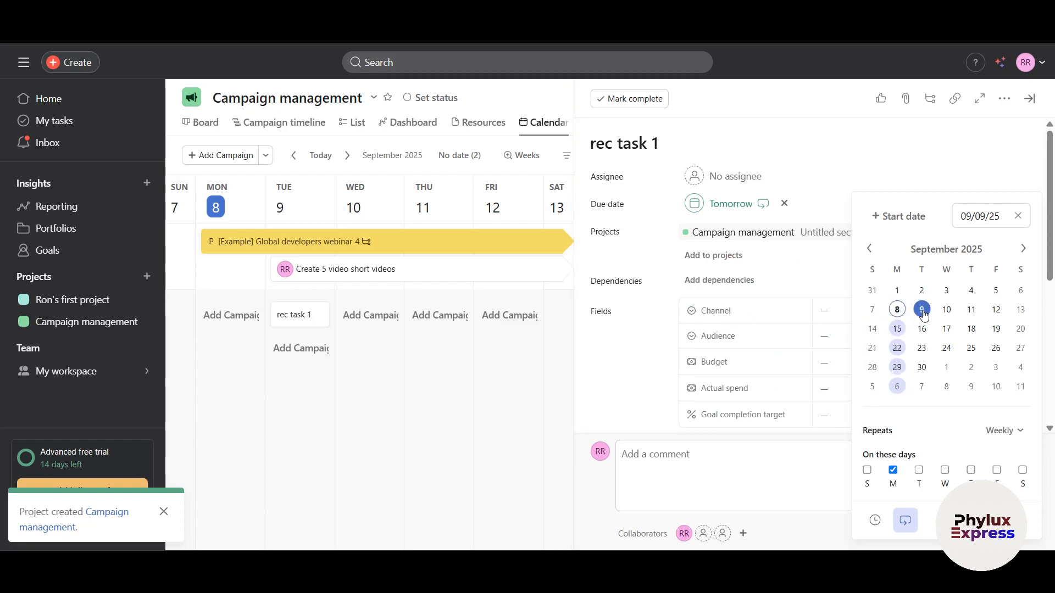
pyautogui.click(922, 329)
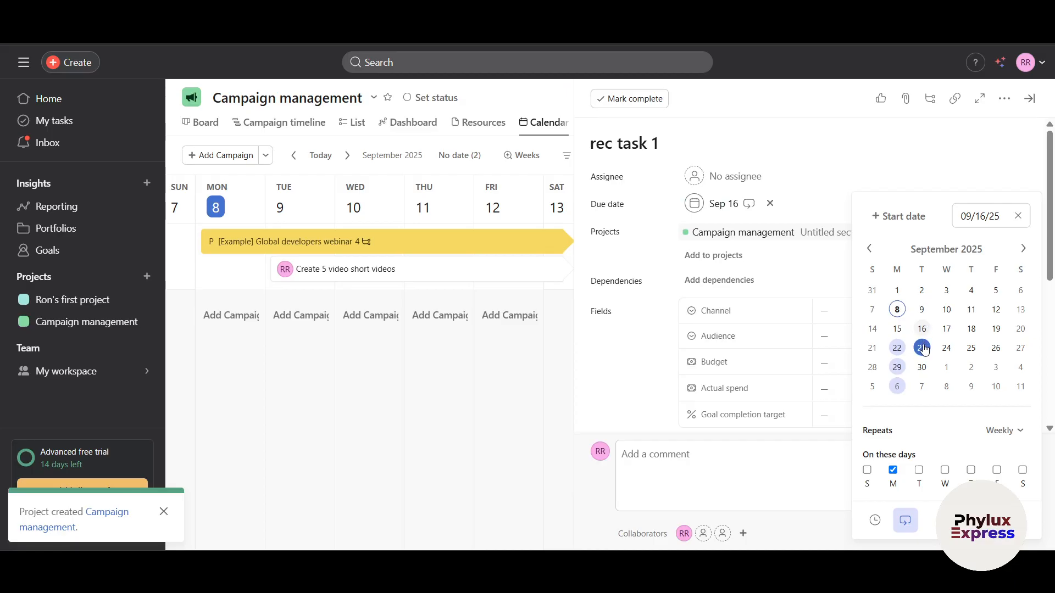
# Step: Set the weekly repeat of "rec task 1" to Tuesdays and Wednesdays, close its details and check the calendar through the week of September 21
pyautogui.click(919, 473)
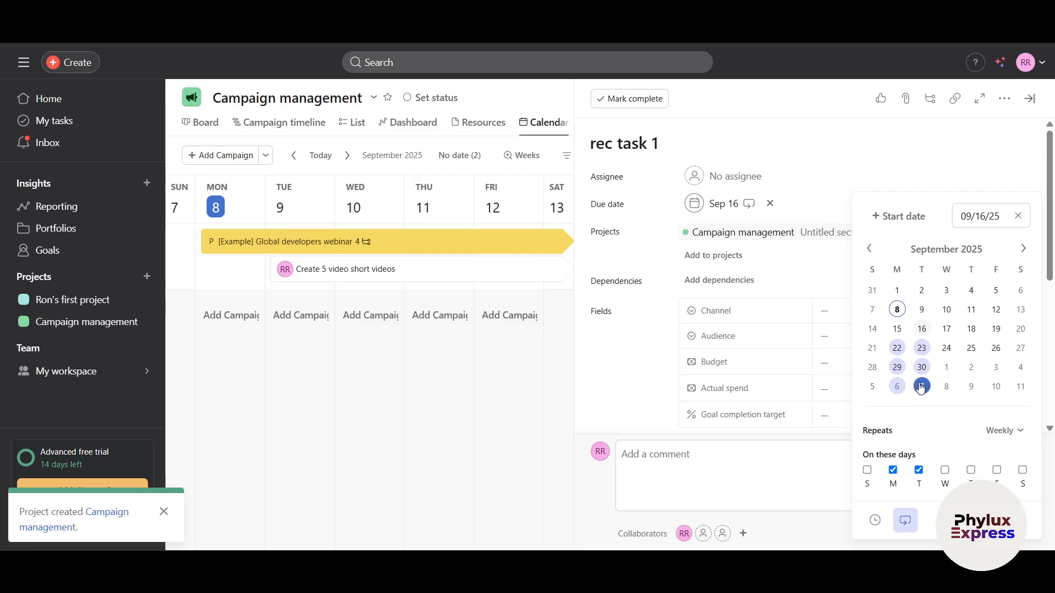
pyautogui.click(893, 470)
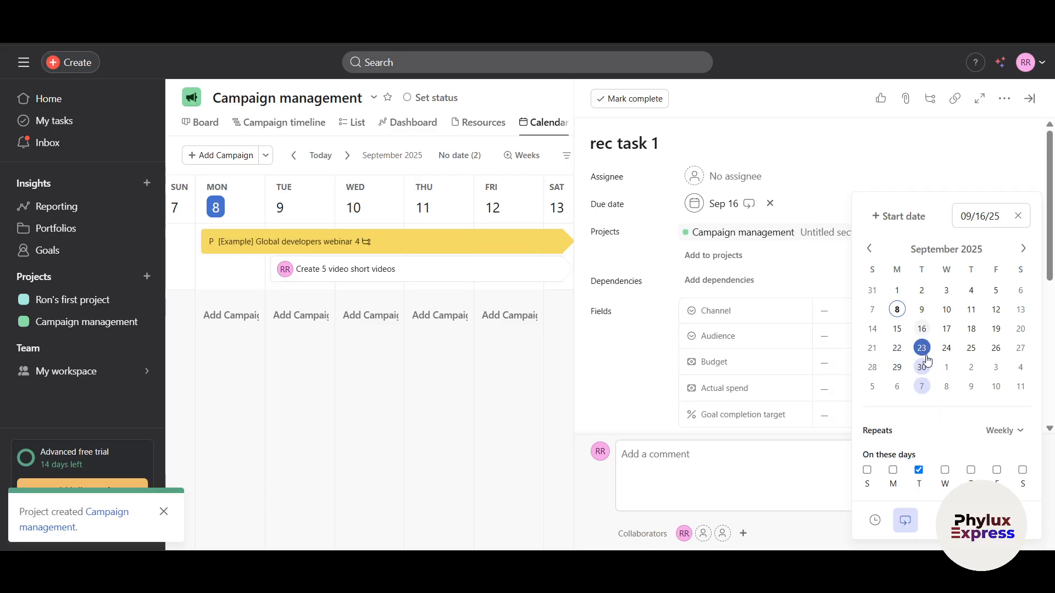
pyautogui.click(946, 471)
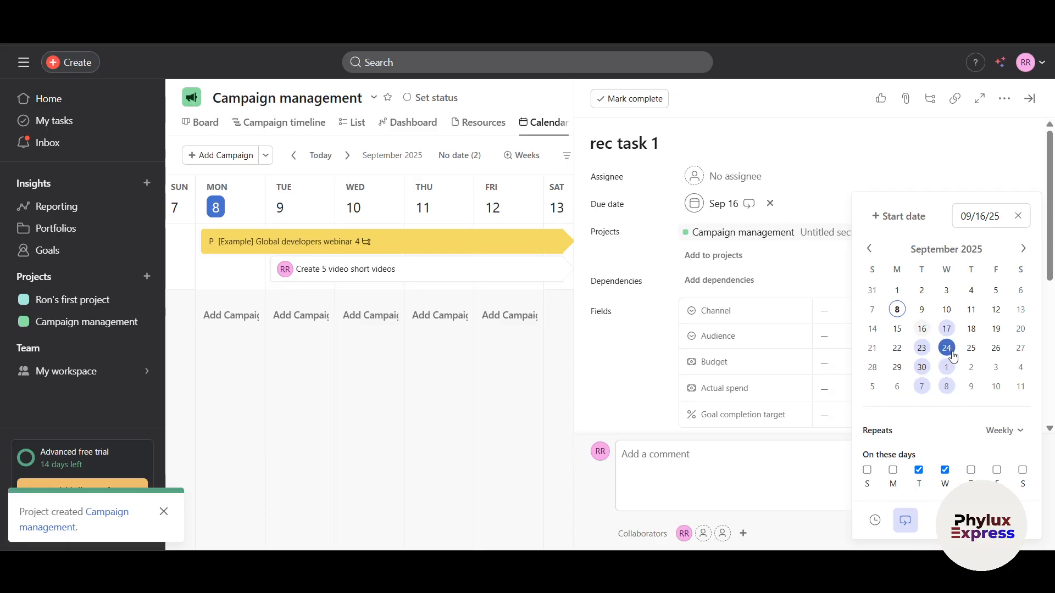
pyautogui.click(1031, 108)
pyautogui.click(1031, 107)
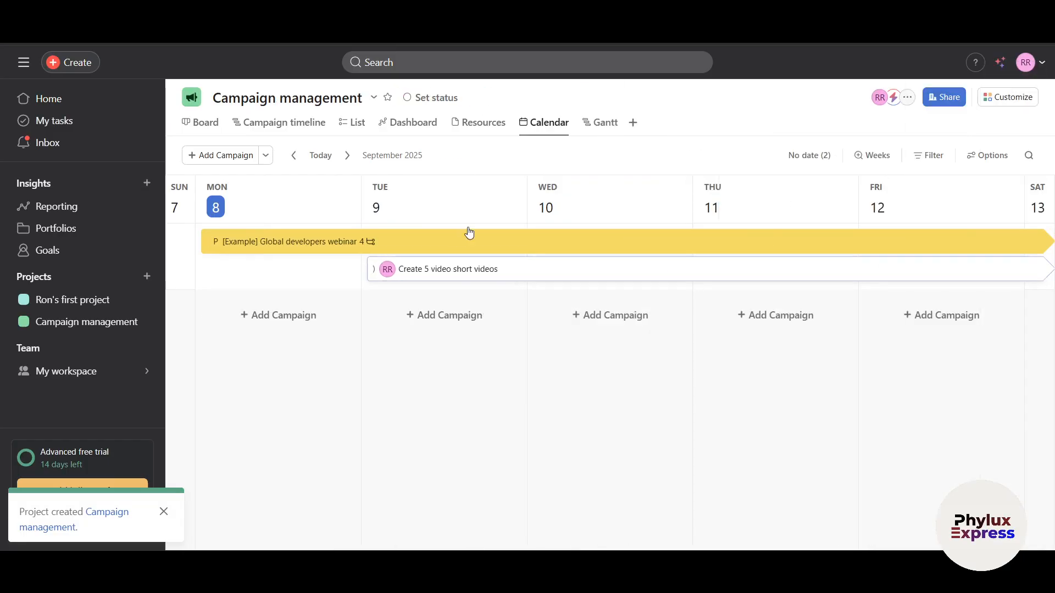
pyautogui.click(347, 155)
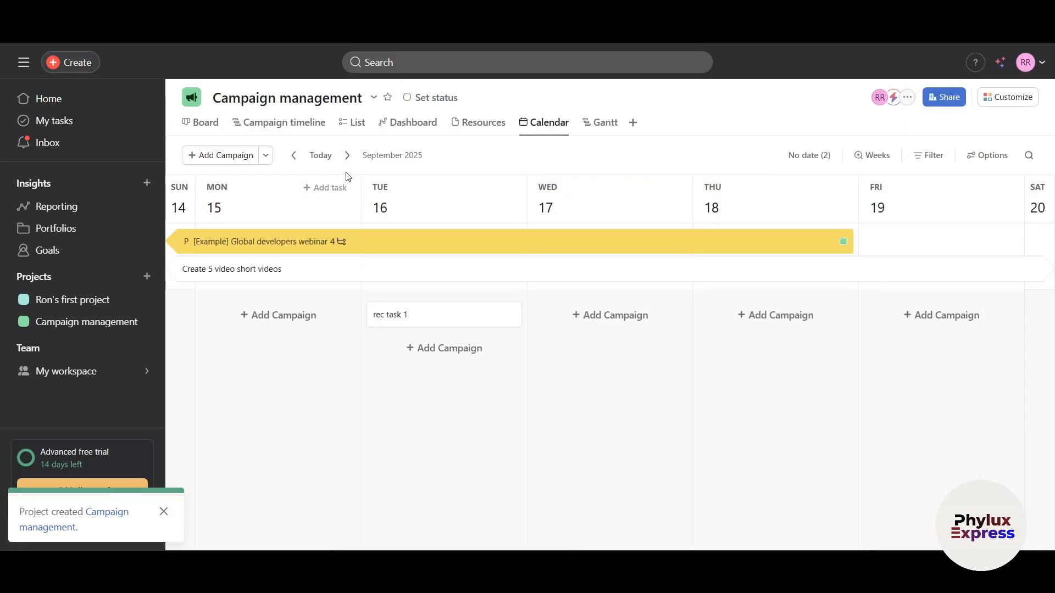
pyautogui.click(348, 156)
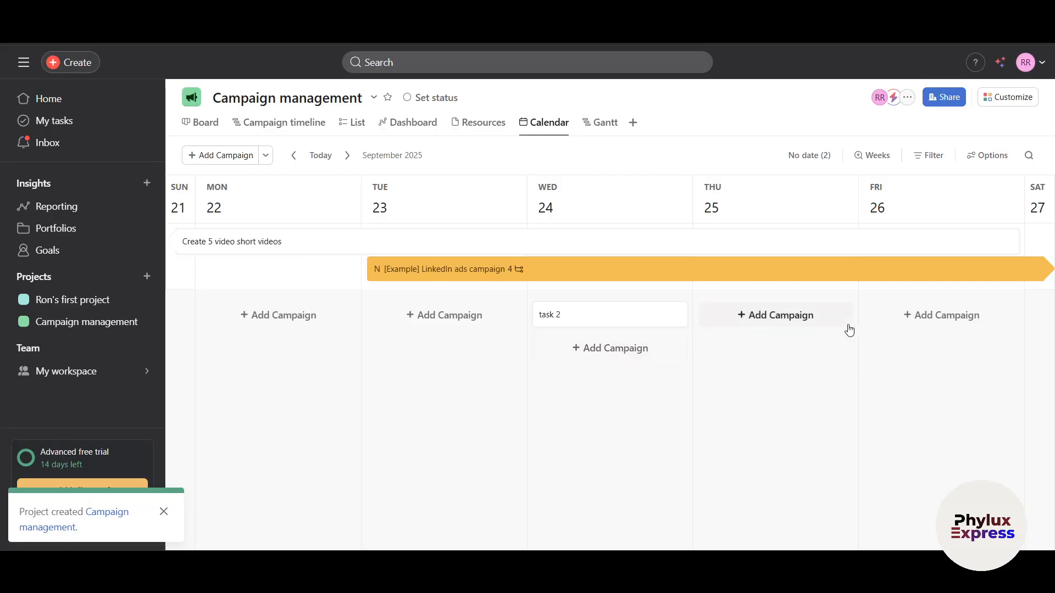
# Step: Filter the calendar by Assignee for the suggested workspace member and remove that filter
pyautogui.click(933, 155)
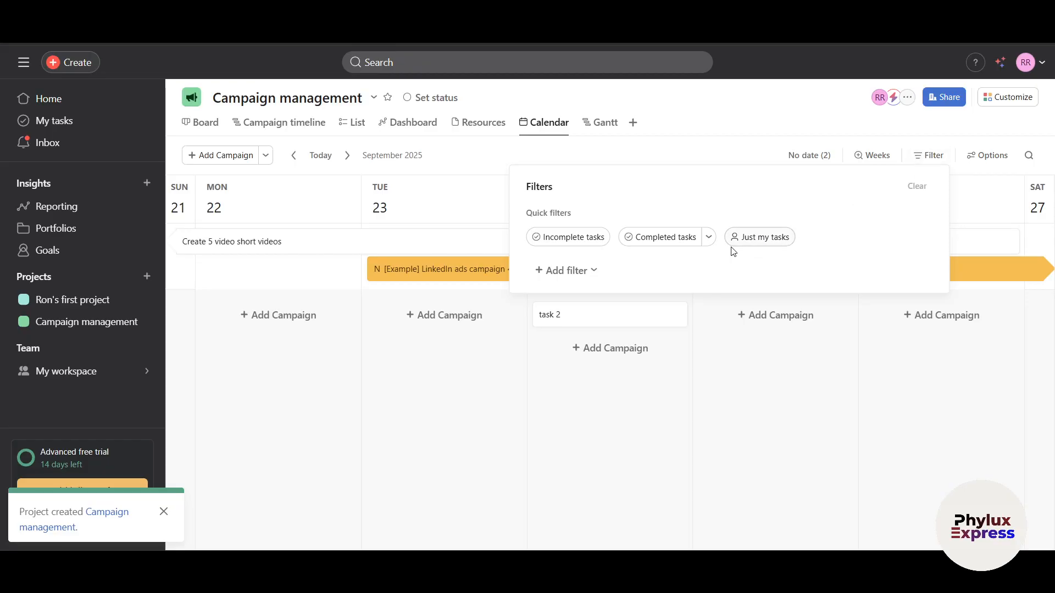
pyautogui.click(589, 281)
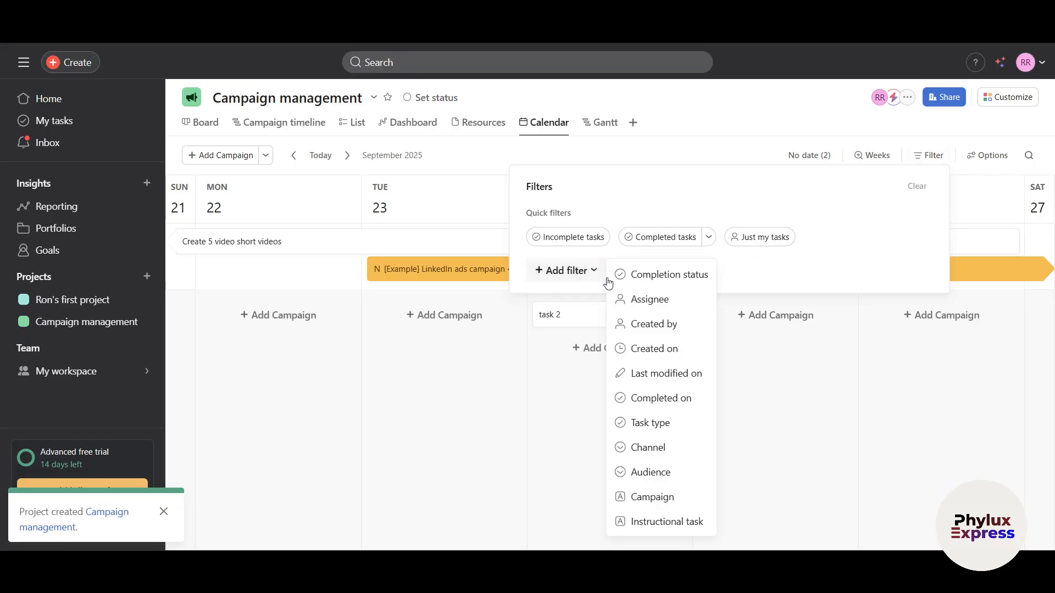
pyautogui.click(678, 300)
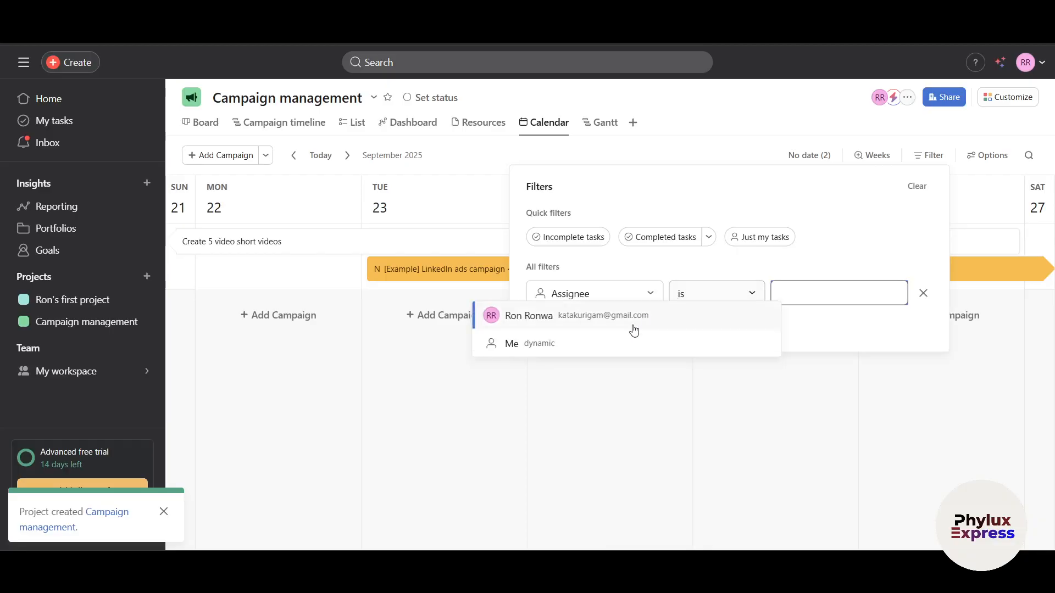
pyautogui.click(556, 318)
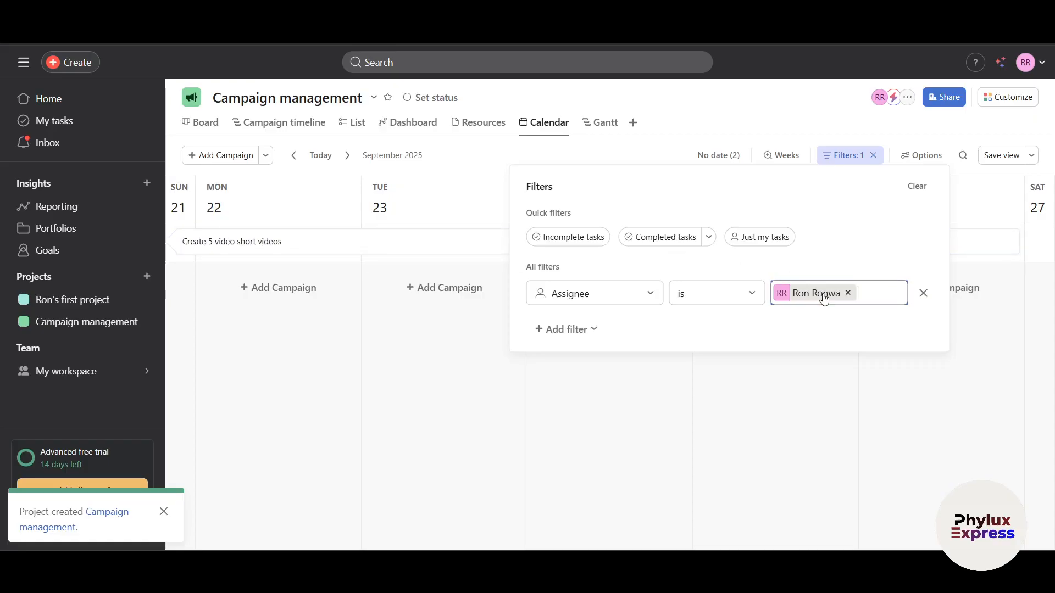
pyautogui.click(922, 294)
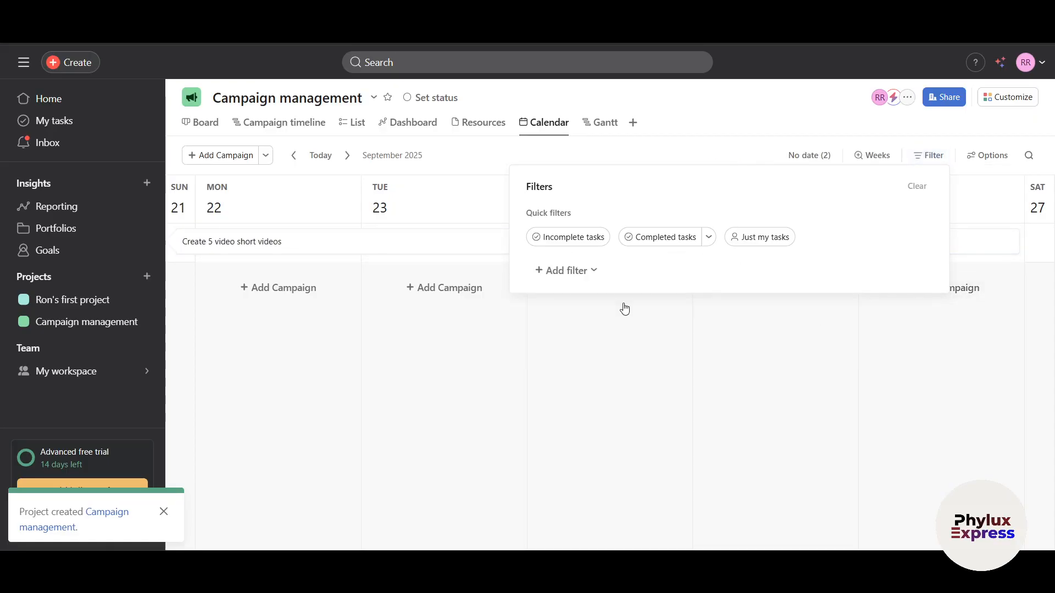
# Step: Filter the calendar to tasks whose Channel is Webinar
pyautogui.click(581, 280)
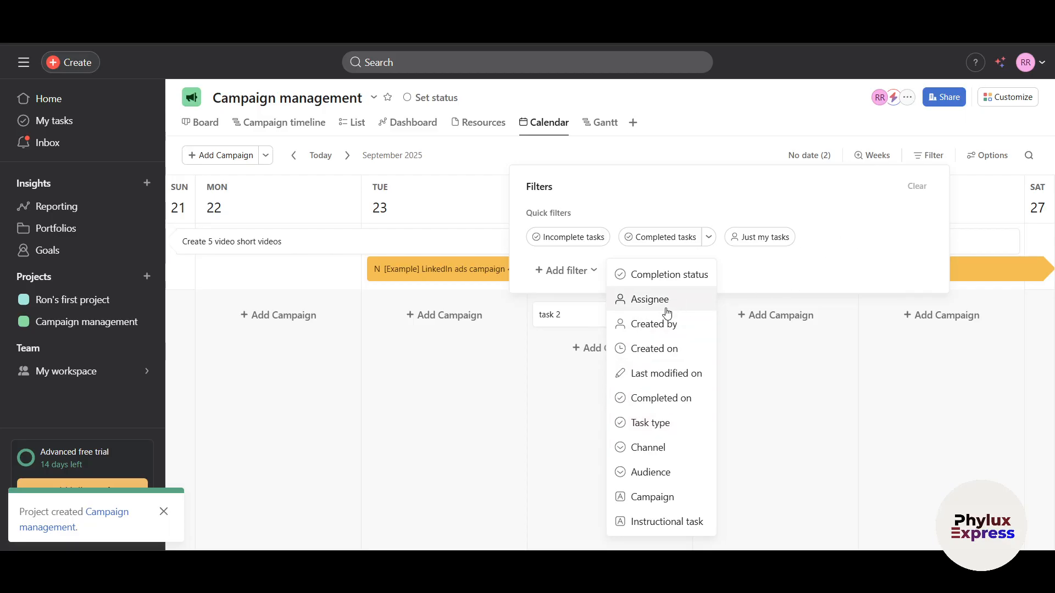
pyautogui.click(662, 462)
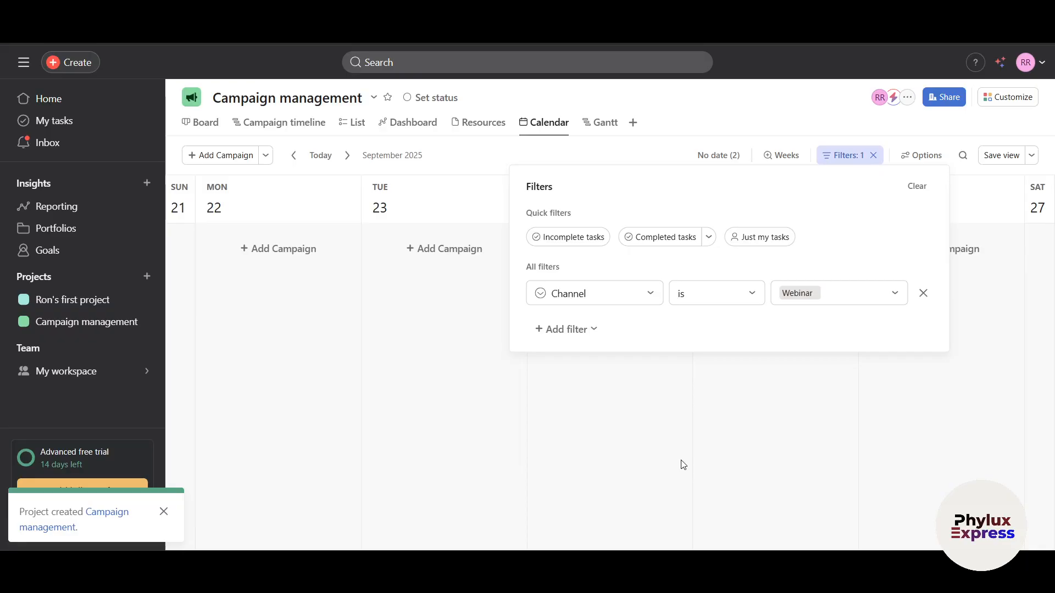
# Step: Remove the Channel filter from the calendar and close the filter settings
pyautogui.click(923, 293)
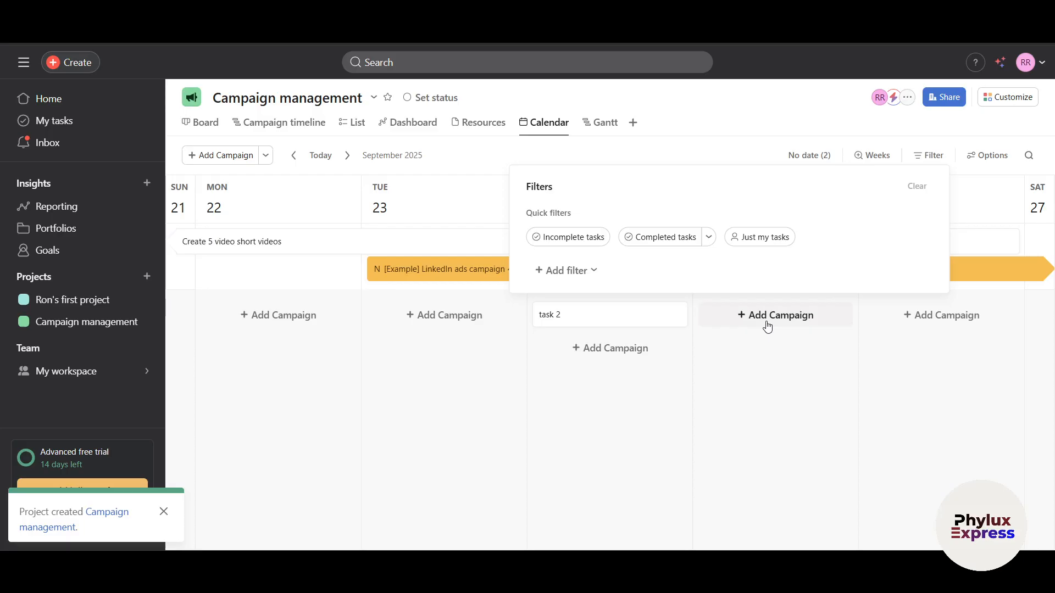
pyautogui.click(717, 416)
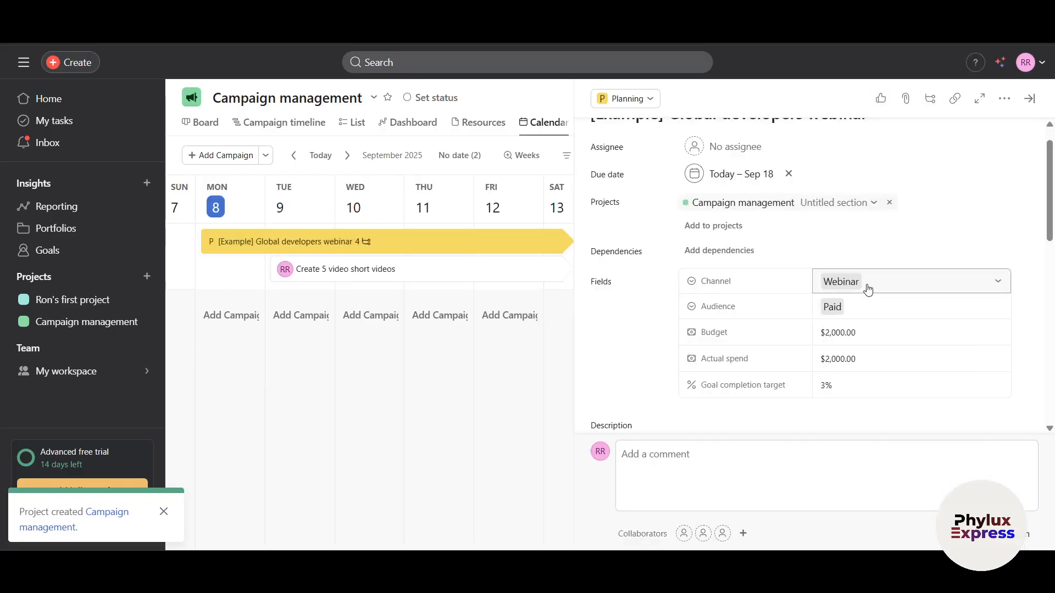
# Step: Review the fields and description of the "[Example] Global developers webinar" task and set its status to Implementation
pyautogui.scroll(-1, 868, 288)
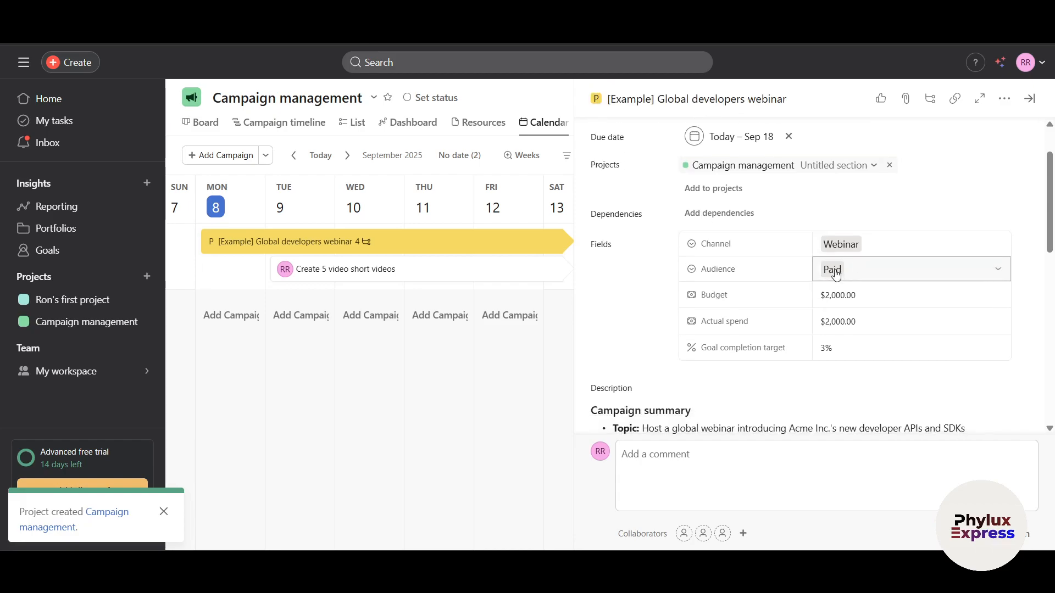
pyautogui.scroll(-1, 743, 274)
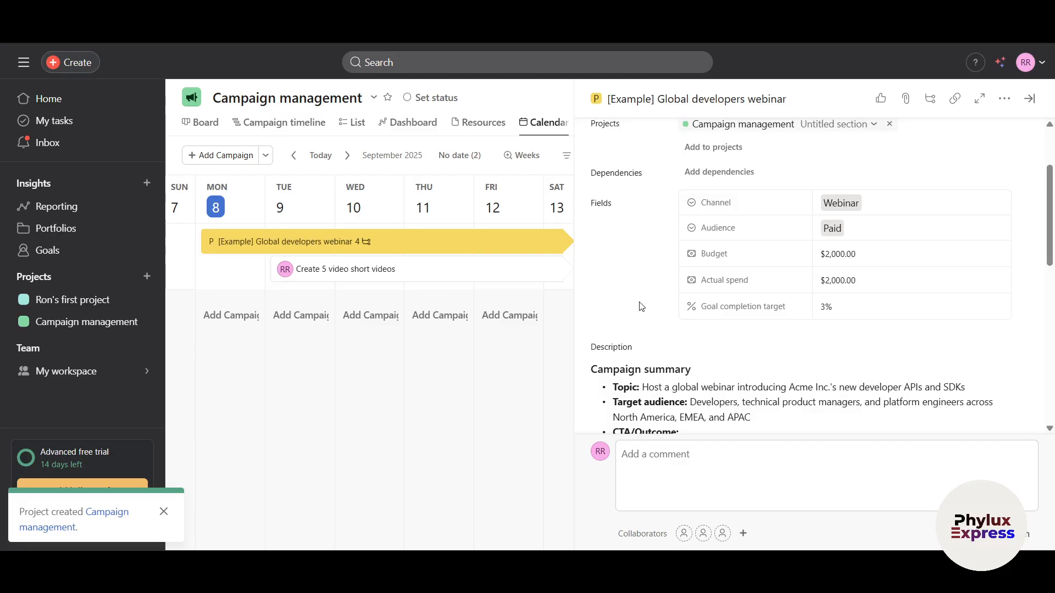
pyautogui.scroll(-5, 642, 307)
pyautogui.scroll(8, 770, 192)
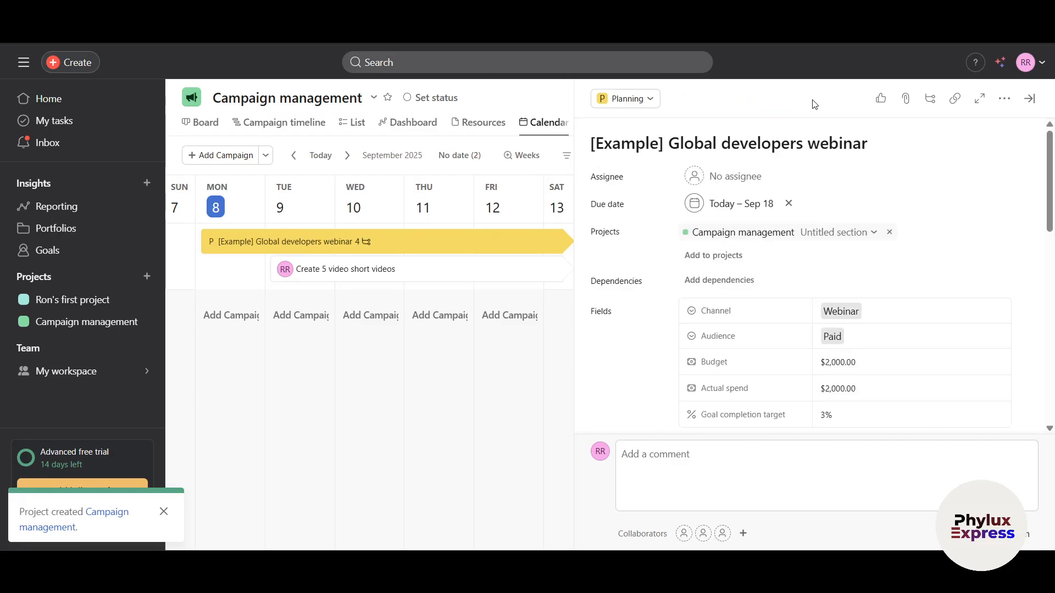
pyautogui.click(606, 99)
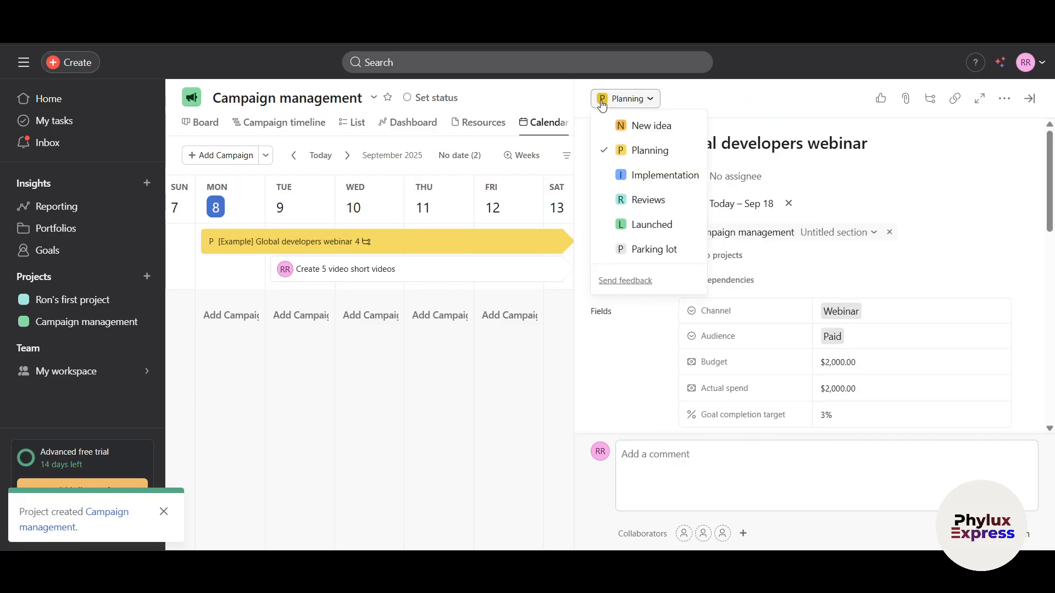
pyautogui.click(642, 176)
# Step: Move the "[Example] Global developers webinar" card to Reviews on the board, return to the calendar and dismiss the "Saved you a step!" notice
pyautogui.click(195, 123)
pyautogui.hscroll(1, 816, 327)
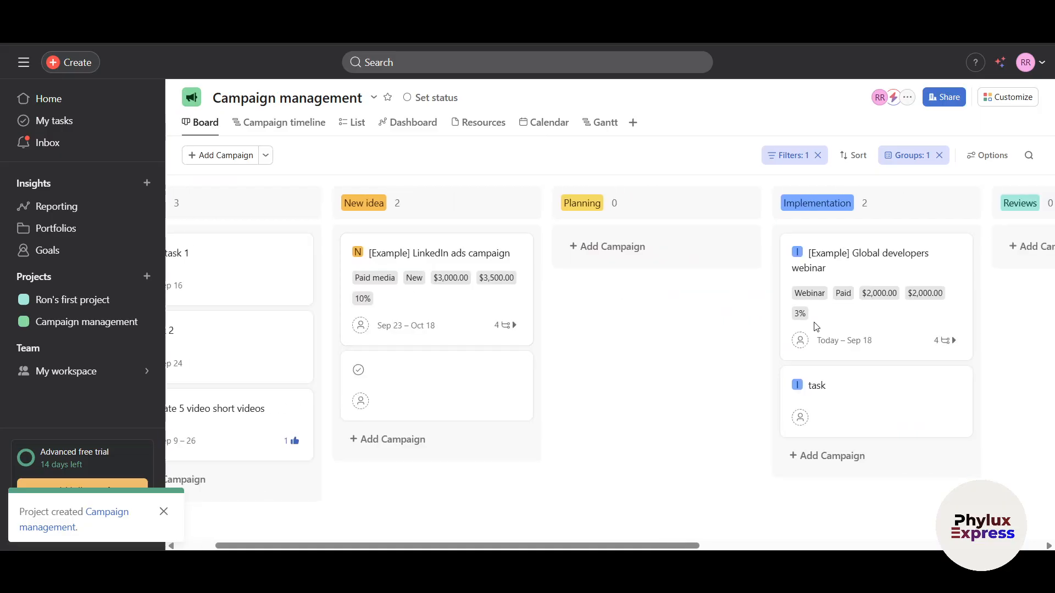
pyautogui.moveTo(812, 254); pyautogui.dragTo(848, 266)
pyautogui.click(540, 131)
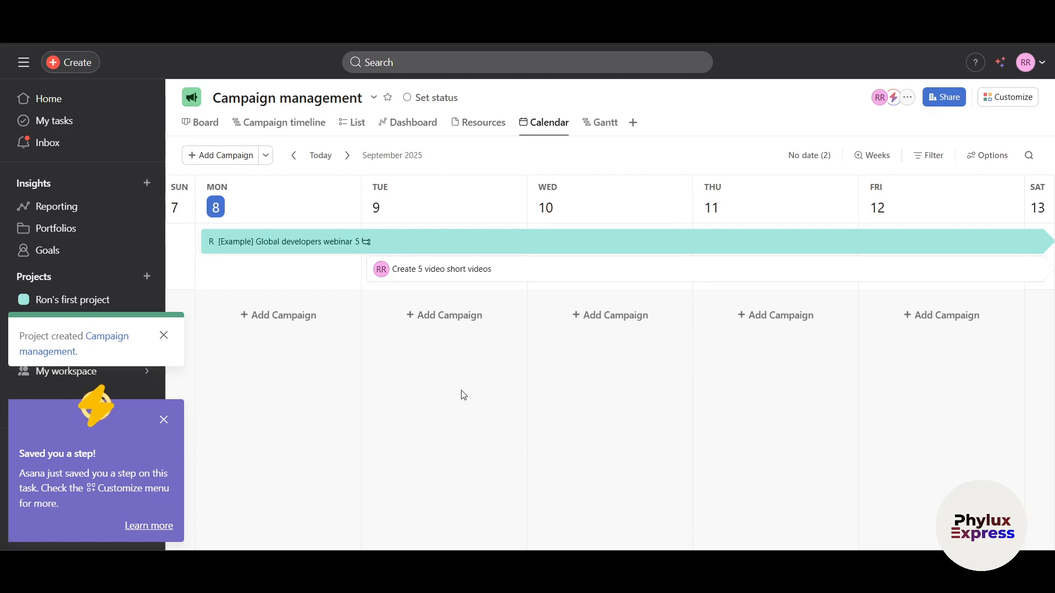
pyautogui.click(164, 419)
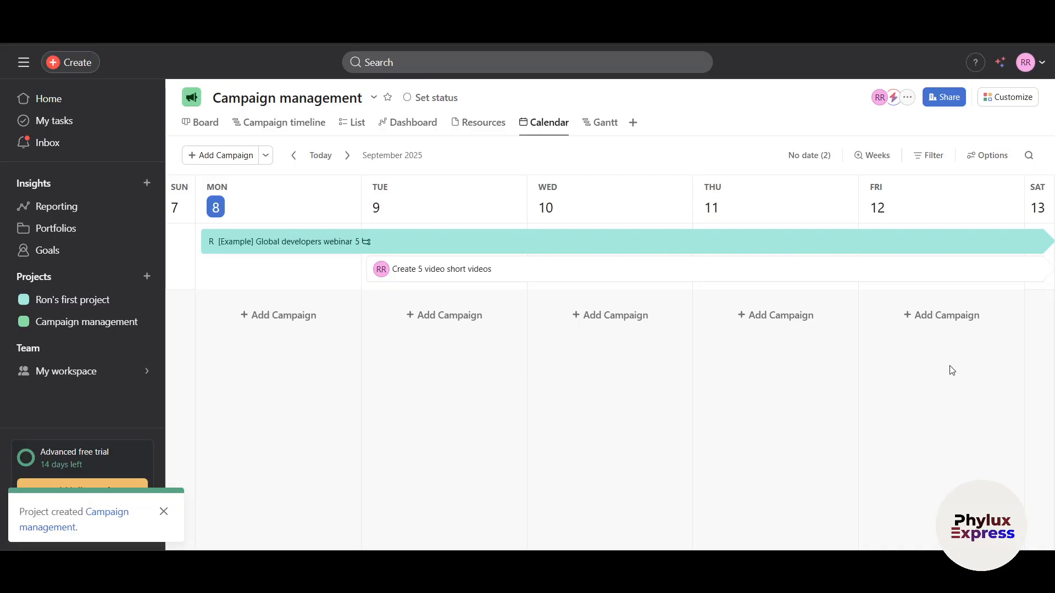
# Step: Examine the Channel field's options in the project's customization settings, back out of deleting the field and save it
pyautogui.click(1000, 100)
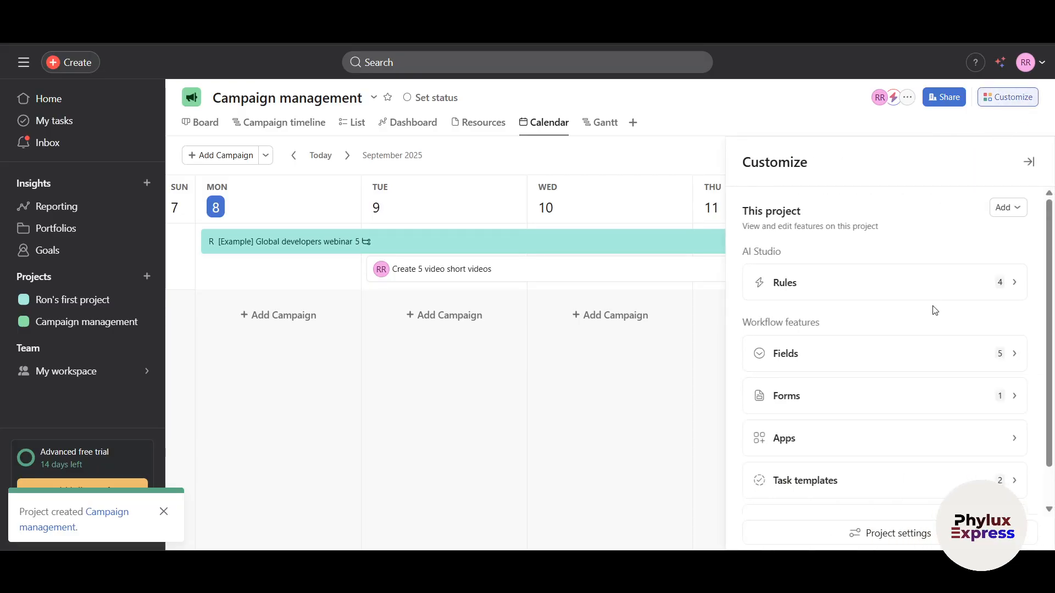
pyautogui.scroll(-1, 933, 308)
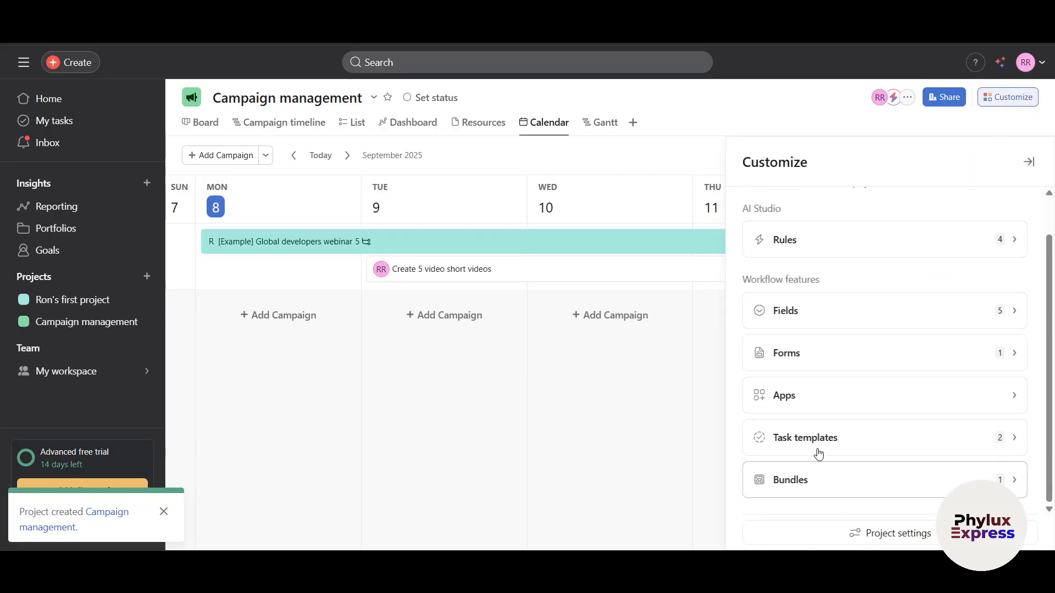
pyautogui.click(815, 312)
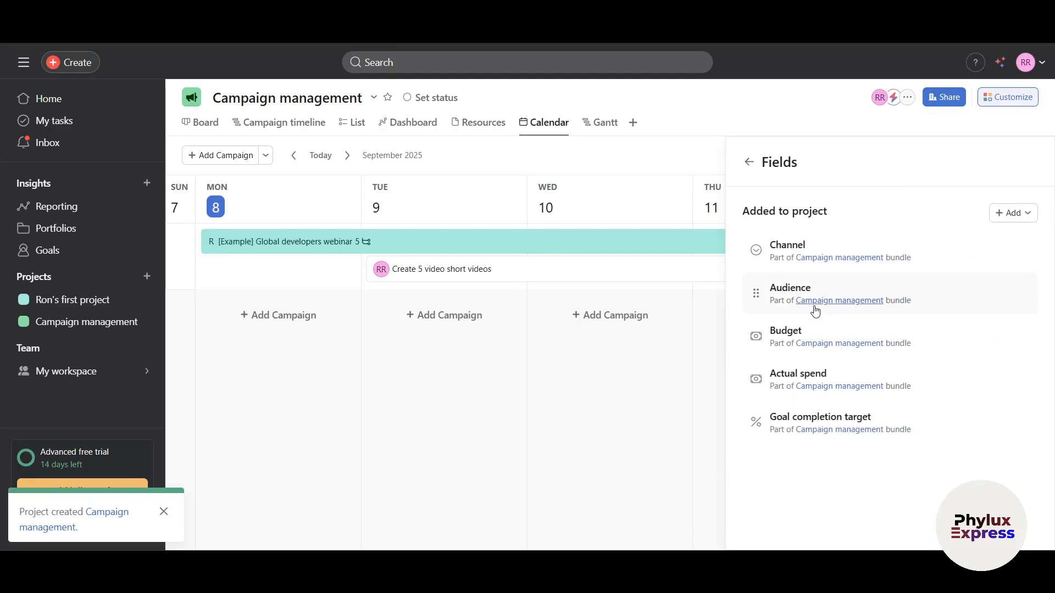
pyautogui.click(855, 245)
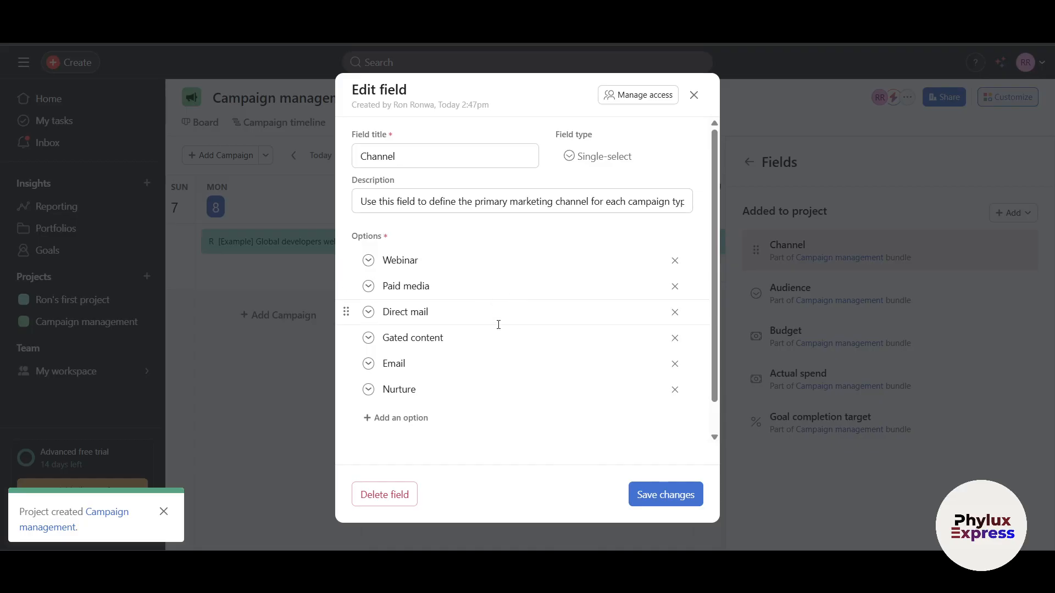
pyautogui.scroll(-1, 523, 409)
pyautogui.scroll(1, 524, 409)
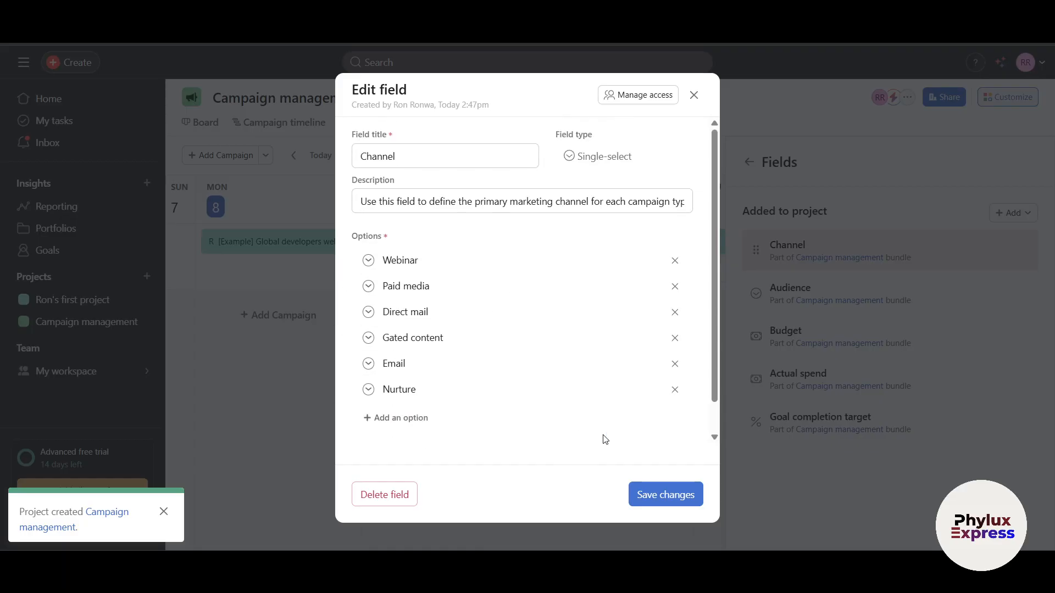
pyautogui.click(389, 498)
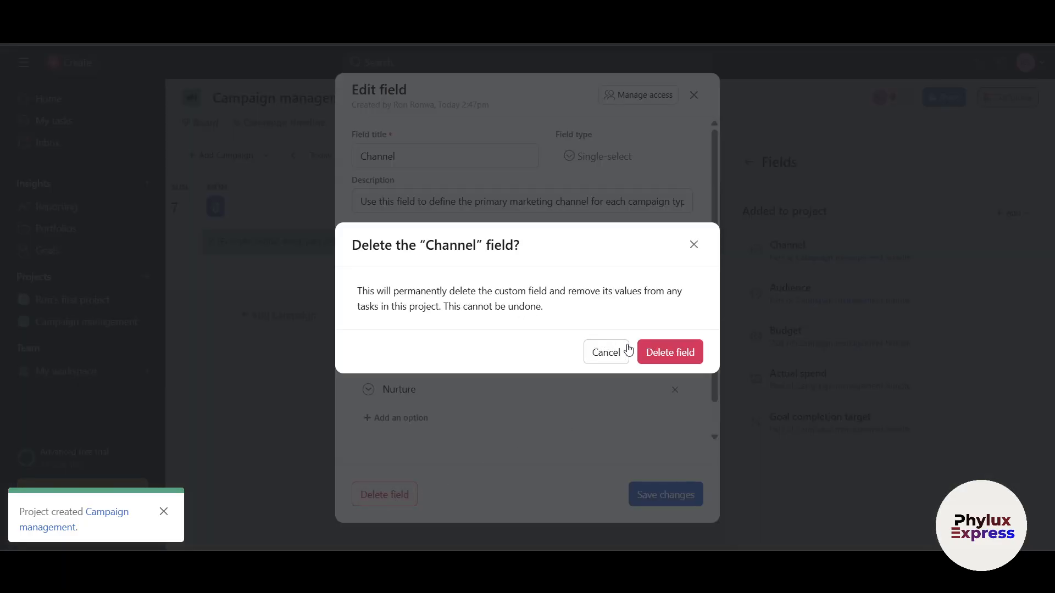
pyautogui.click(693, 245)
pyautogui.click(649, 500)
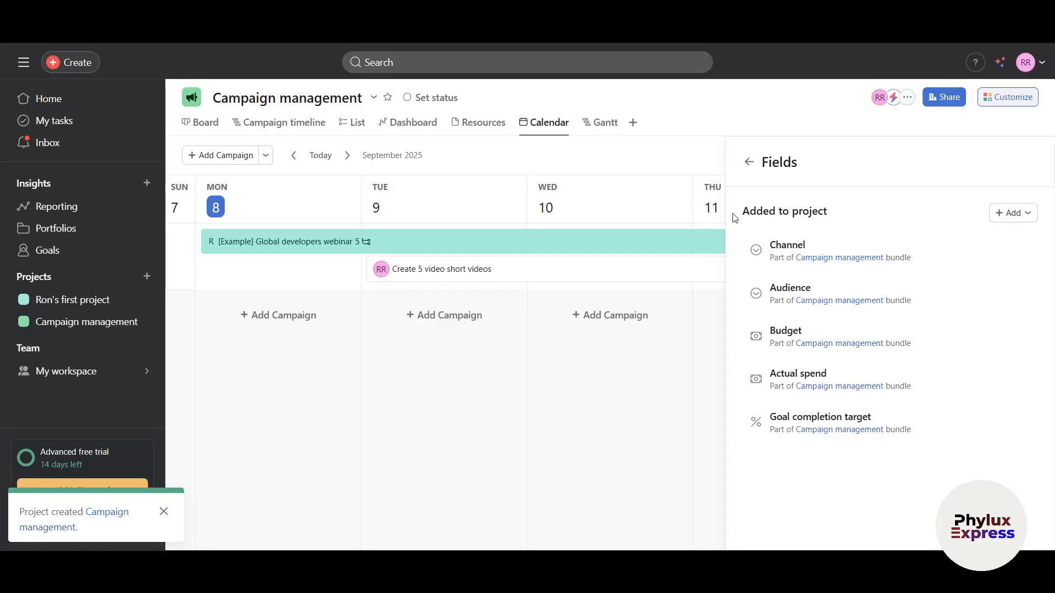
# Step: Look over the project's customization features and the kinds of features that can be added, and close the customization settings
pyautogui.click(746, 161)
pyautogui.scroll(-1, 918, 313)
pyautogui.scroll(1, 928, 303)
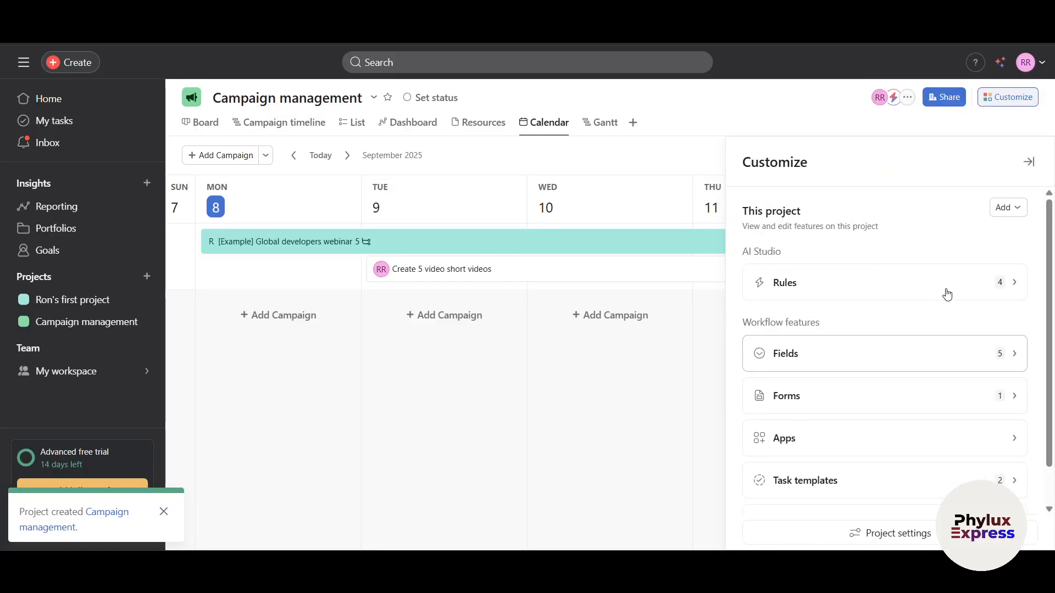
pyautogui.click(1016, 212)
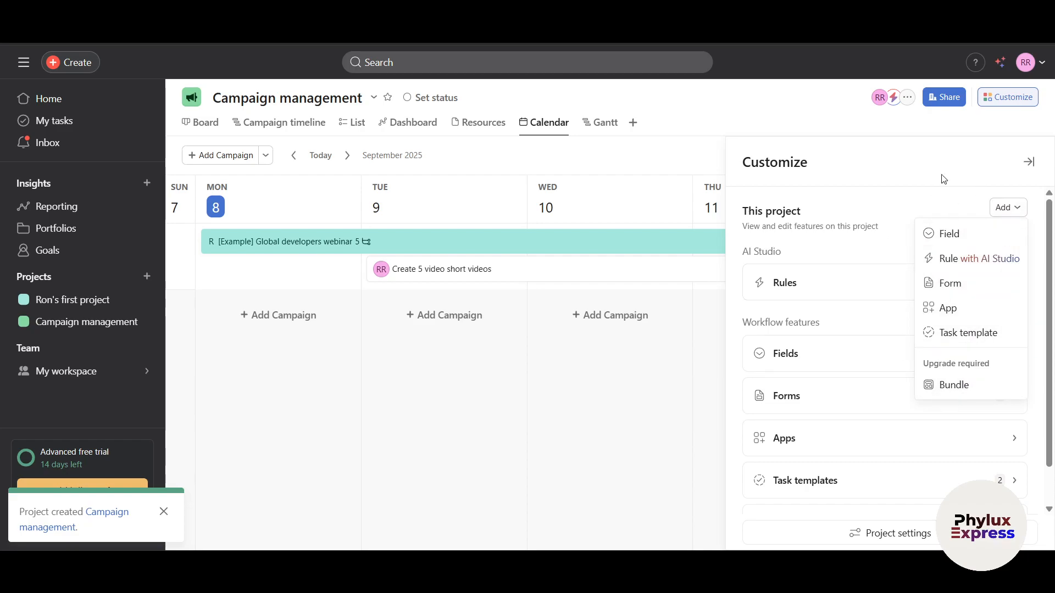
pyautogui.click(1030, 161)
pyautogui.click(1031, 161)
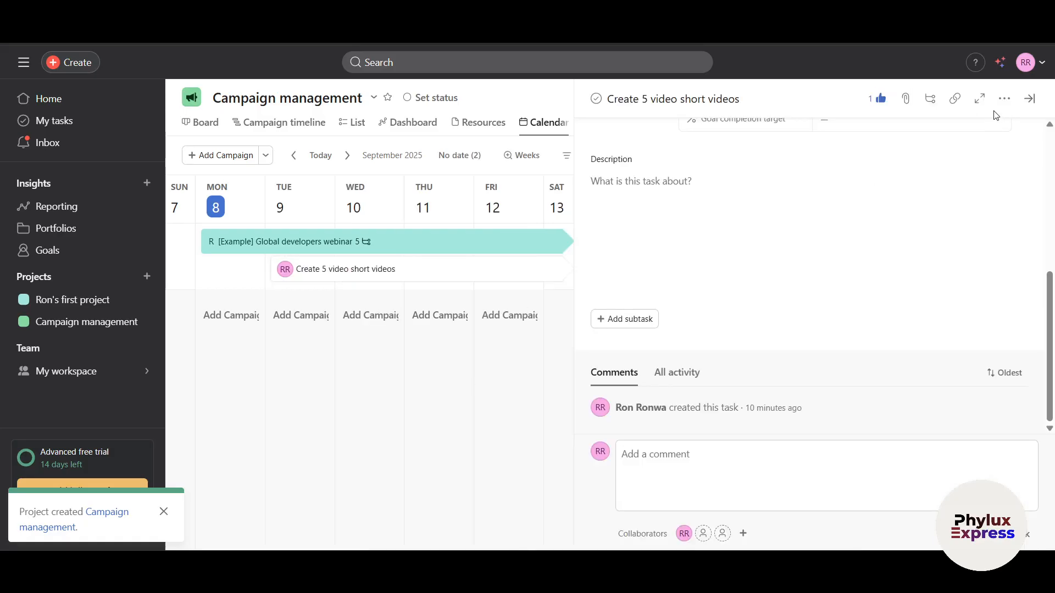
# Step: Show the available app connections in the account settings and open the full app directory separately
pyautogui.click(1037, 68)
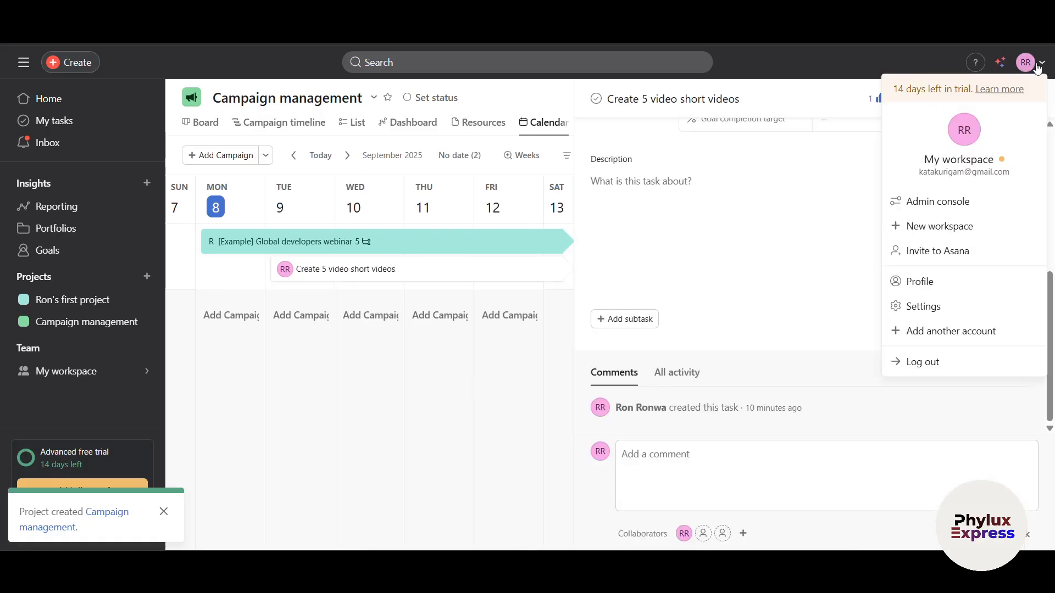
pyautogui.click(939, 306)
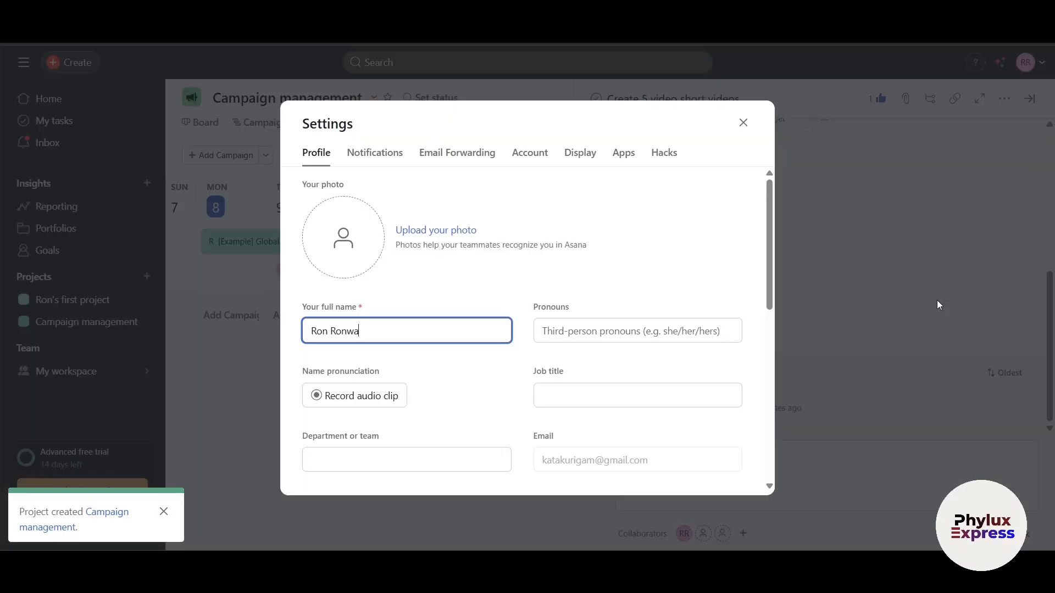
pyautogui.click(622, 155)
pyautogui.scroll(-4, 572, 330)
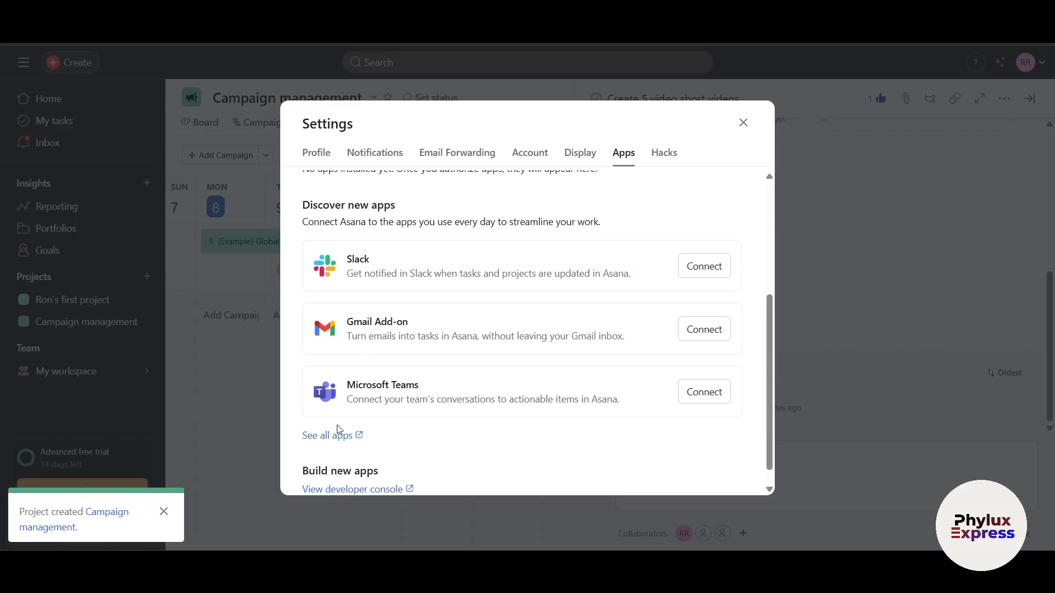
pyautogui.rightClick(323, 437)
pyautogui.click(400, 227)
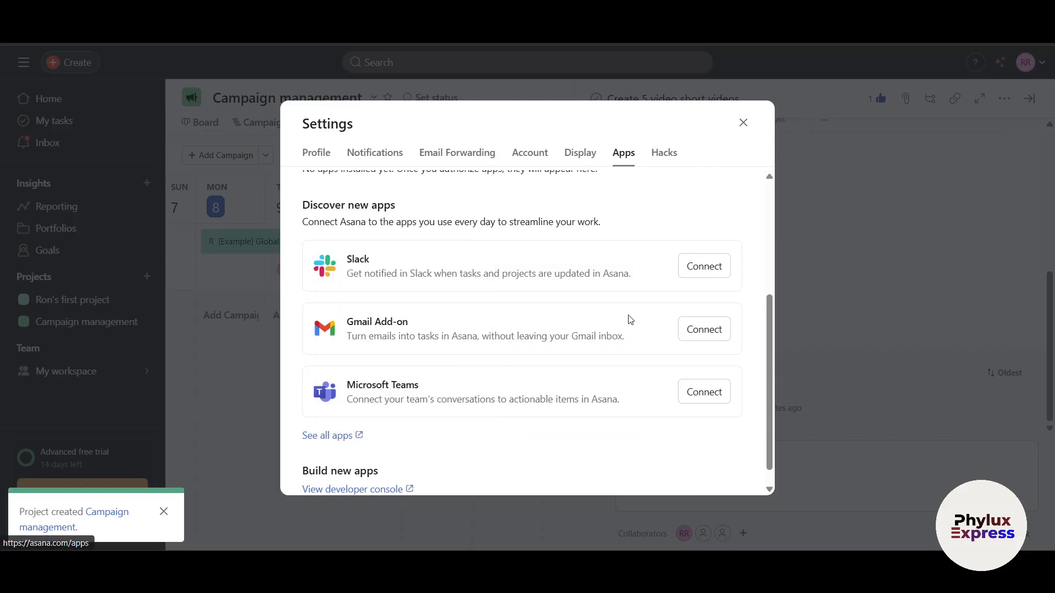
# Step: Connect the Gmail Add-on by starting the Asana installation from its Google Workspace Marketplace listing, and bring the sign-in window into view
pyautogui.click(705, 328)
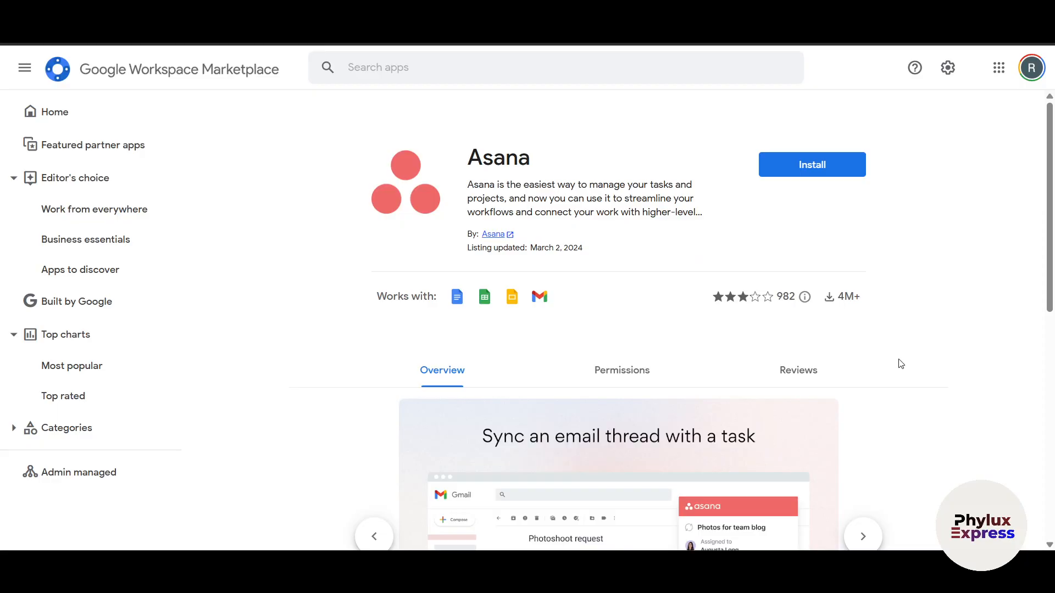
pyautogui.scroll(-2, 855, 301)
pyautogui.scroll(2, 857, 302)
pyautogui.click(805, 154)
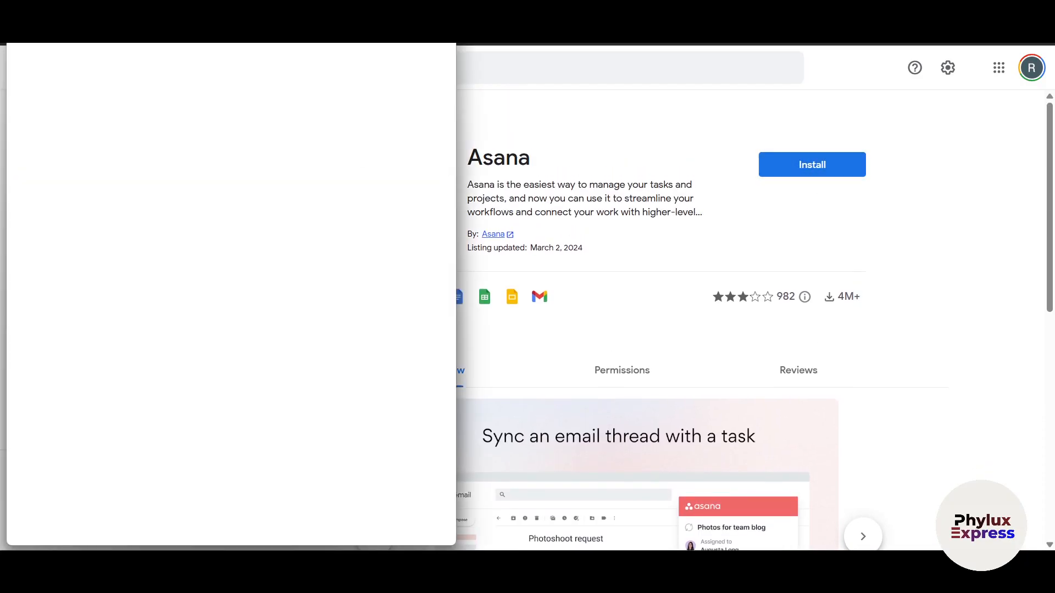
pyautogui.moveTo(89, 44); pyautogui.dragTo(471, 47)
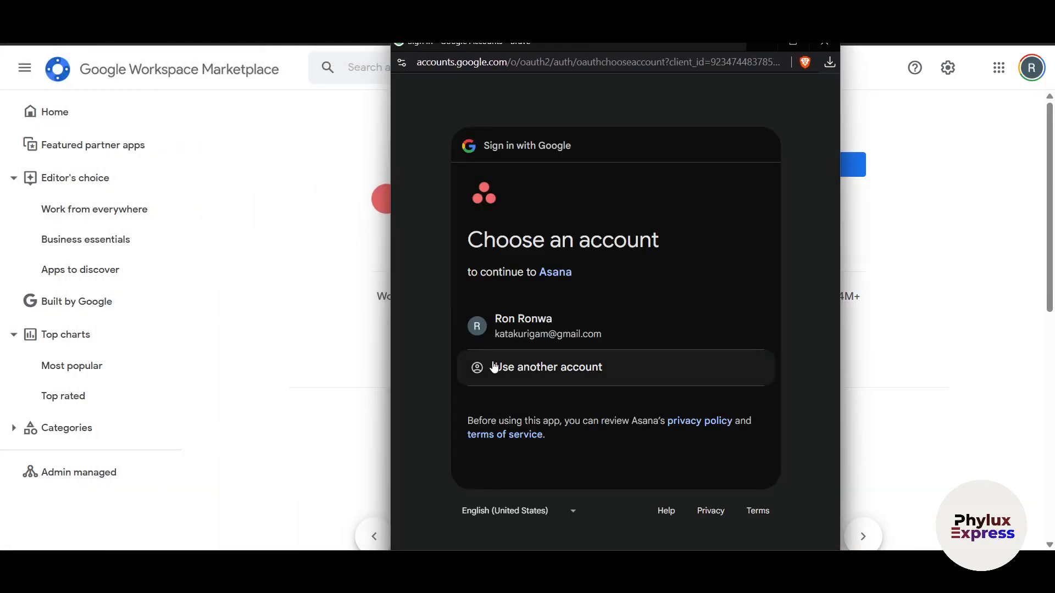
# Step: Choose the Google account, grant Asana the requested access and finish installing the add-on
pyautogui.click(561, 334)
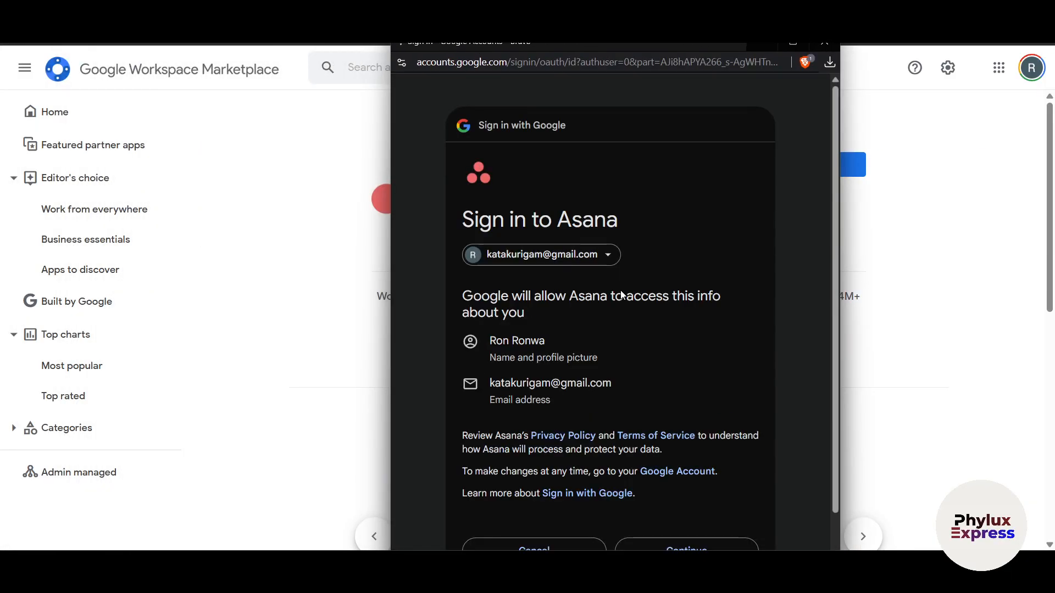
pyautogui.scroll(-3, 630, 420)
pyautogui.click(704, 482)
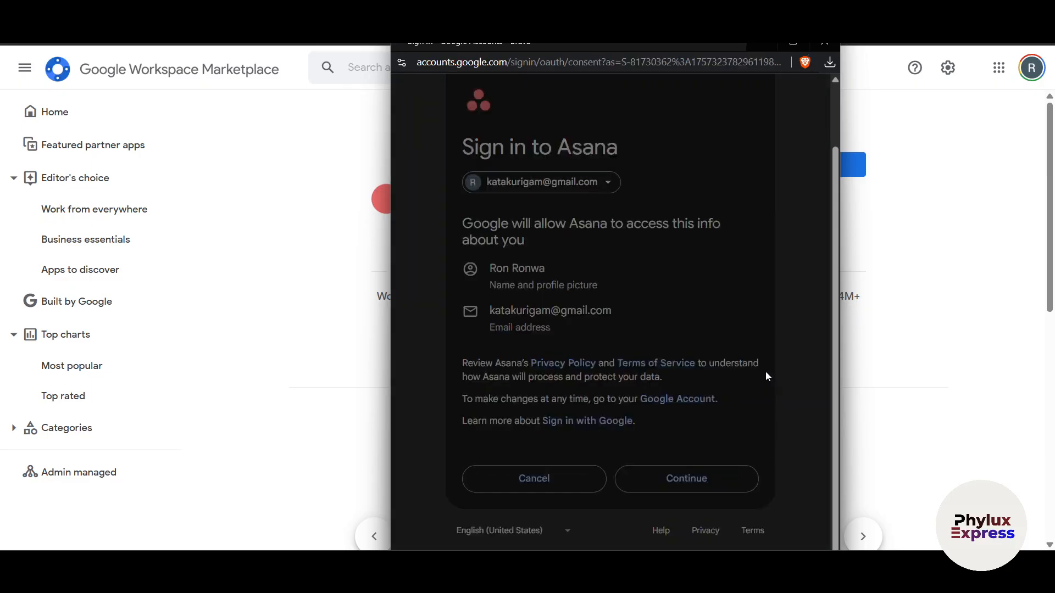
pyautogui.scroll(-2, 752, 353)
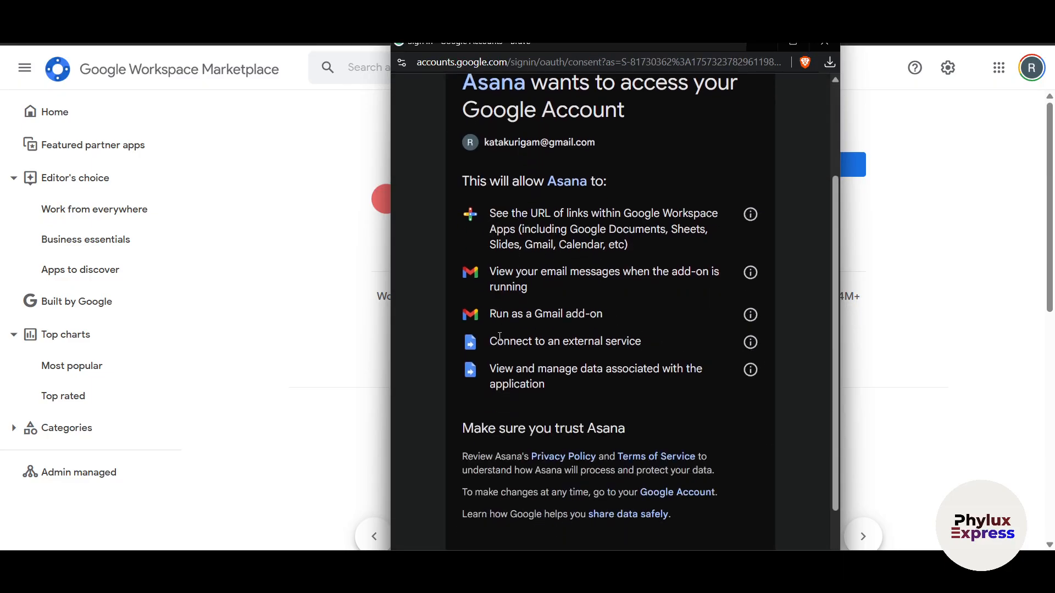
pyautogui.scroll(-2, 498, 334)
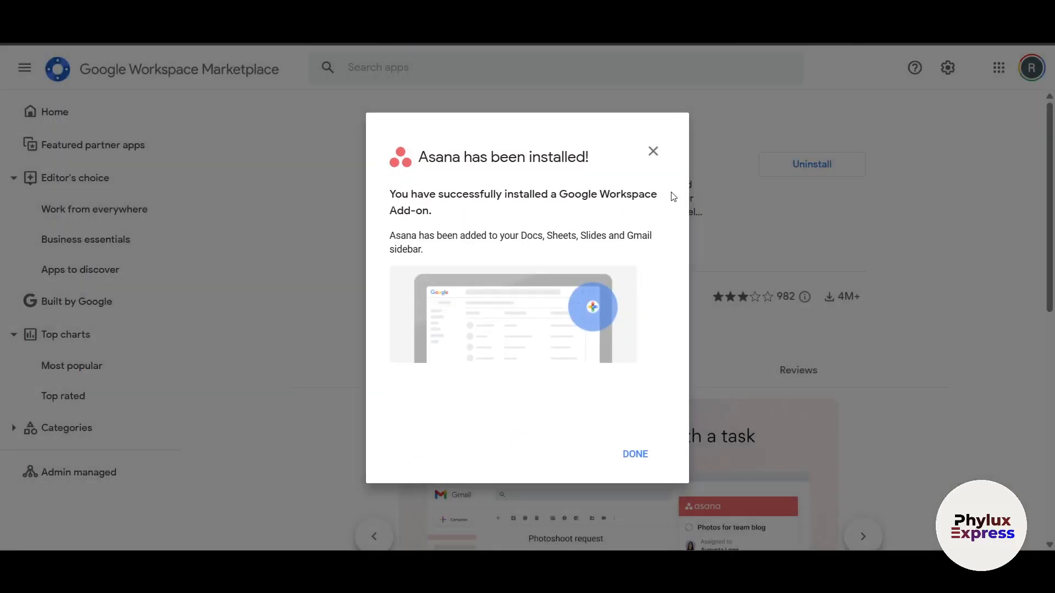
pyautogui.click(636, 459)
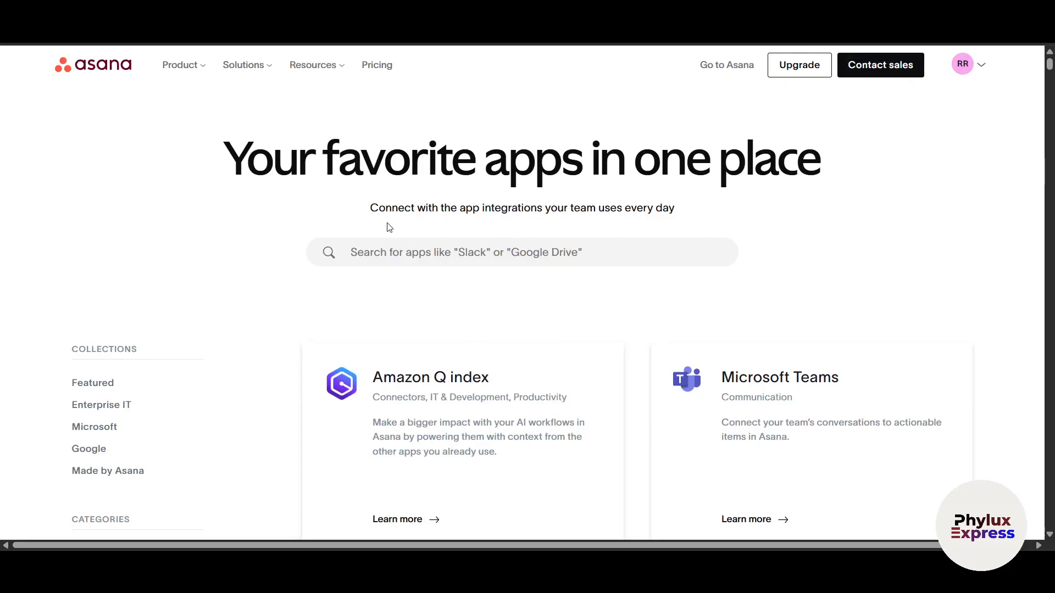
# Step: Find Google Calendar in the app directory and start installing GCal for Asana
pyautogui.click(420, 255)
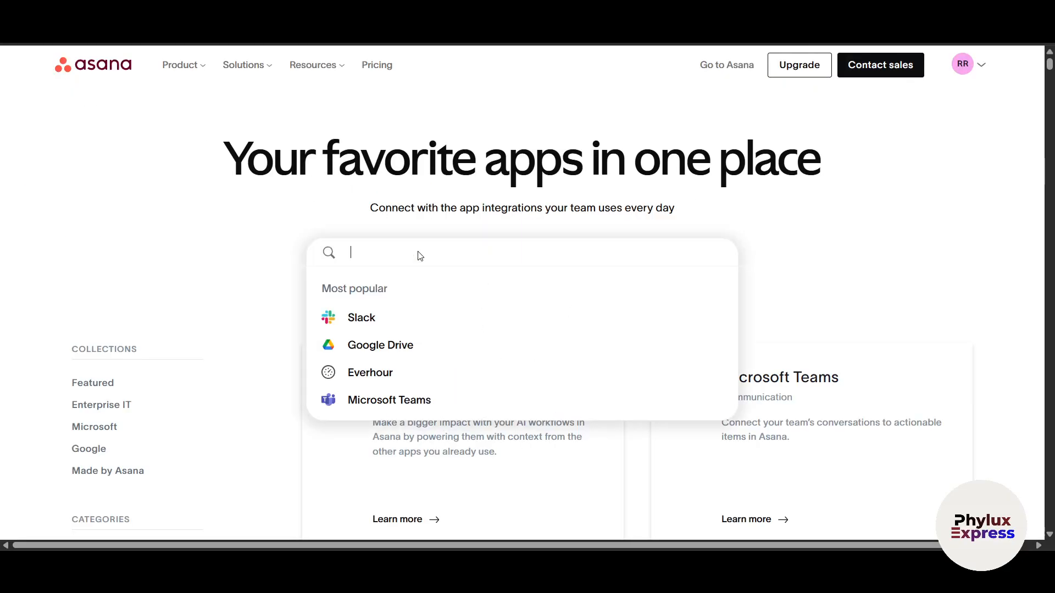
pyautogui.write('calen')
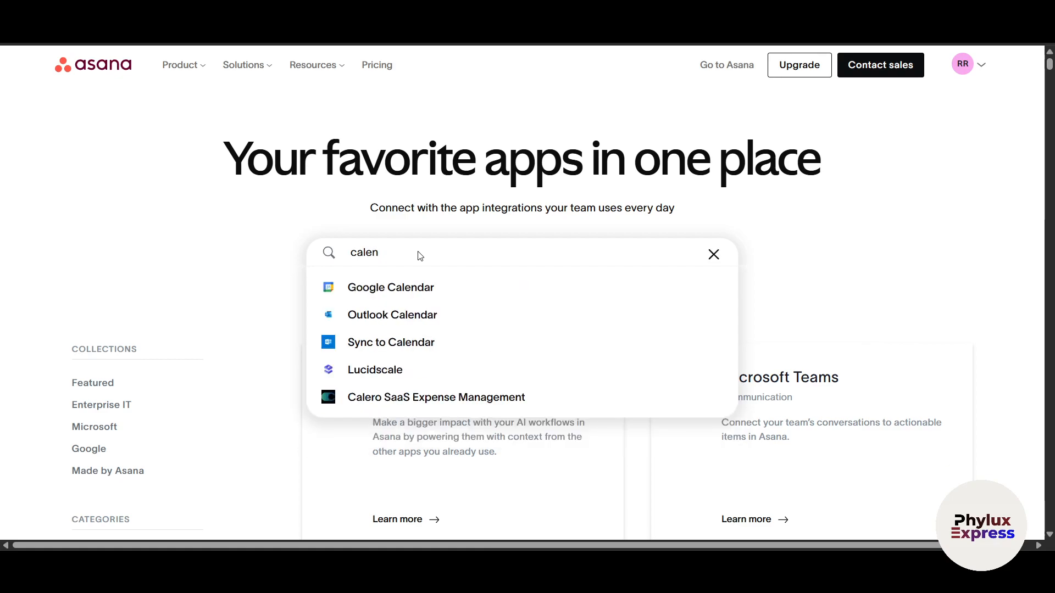
pyautogui.click(423, 289)
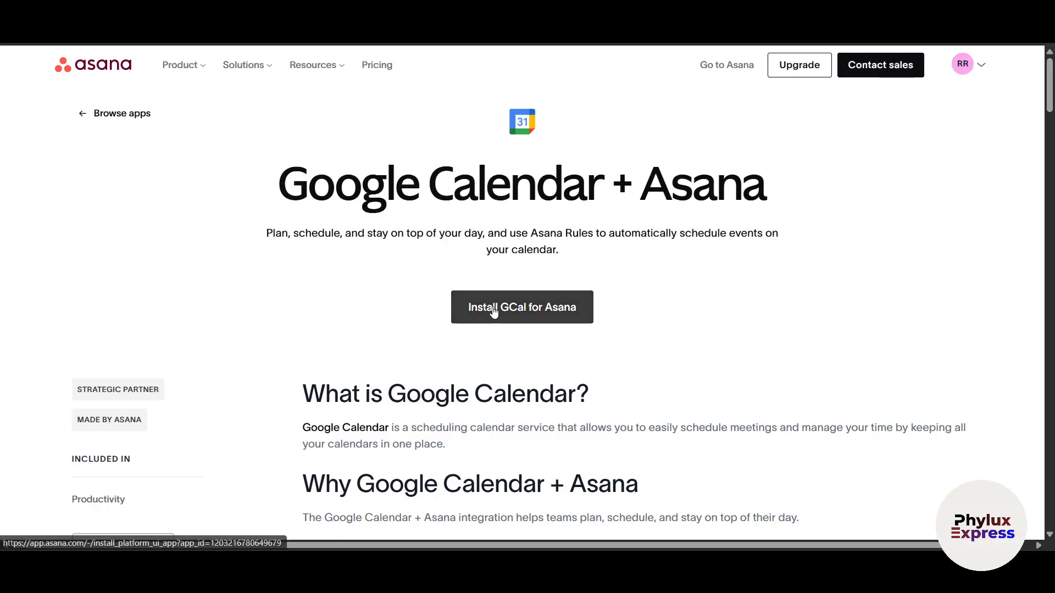
pyautogui.click(494, 312)
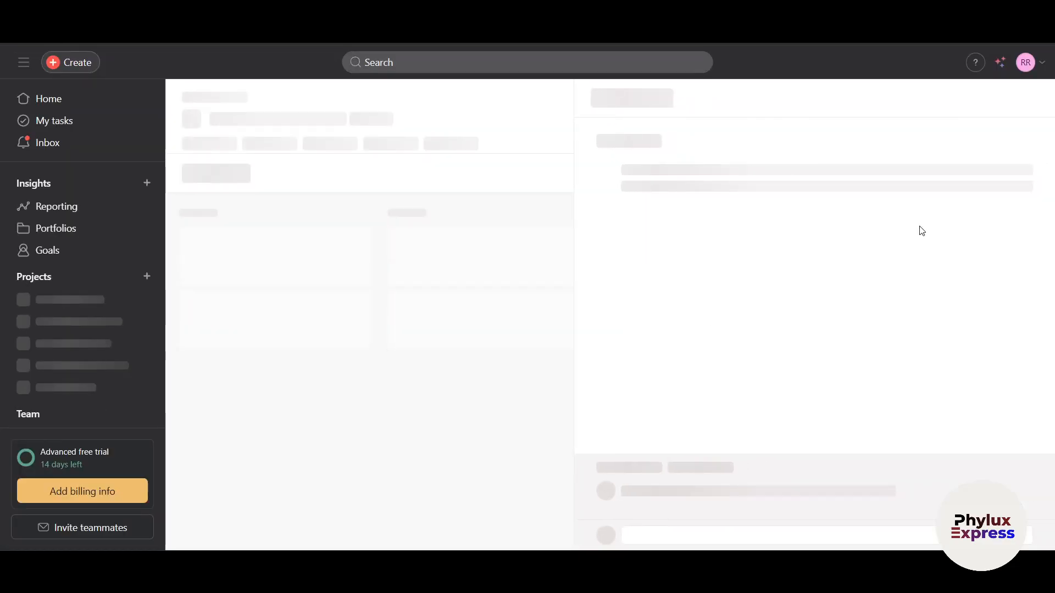
# Step: Try to connect the Gmail Add-on from the discoverable apps in the account settings
pyautogui.click(1026, 62)
pyautogui.click(941, 304)
pyautogui.click(625, 154)
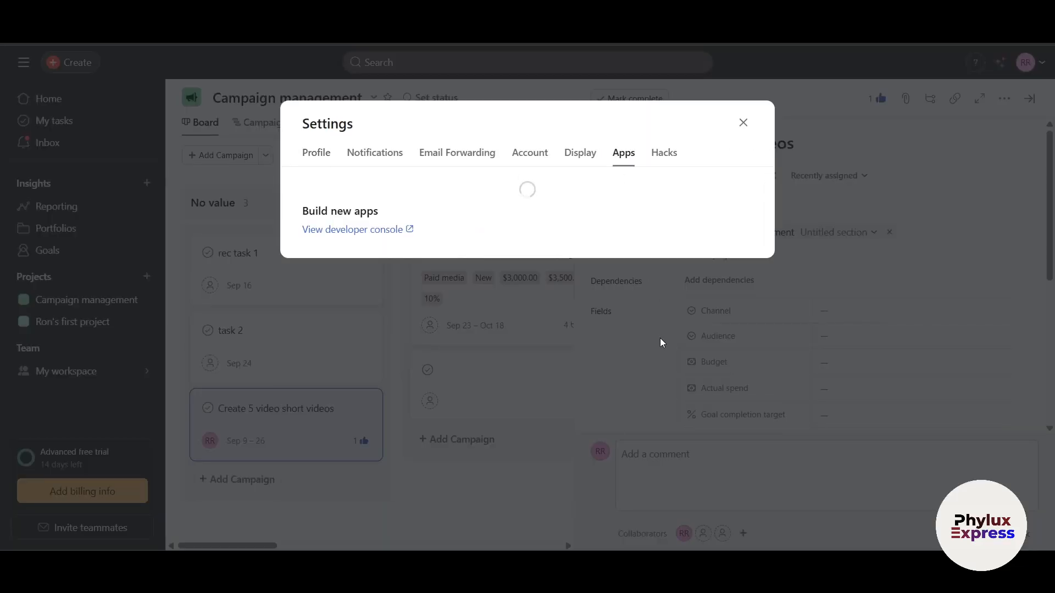
pyautogui.scroll(-4, 638, 337)
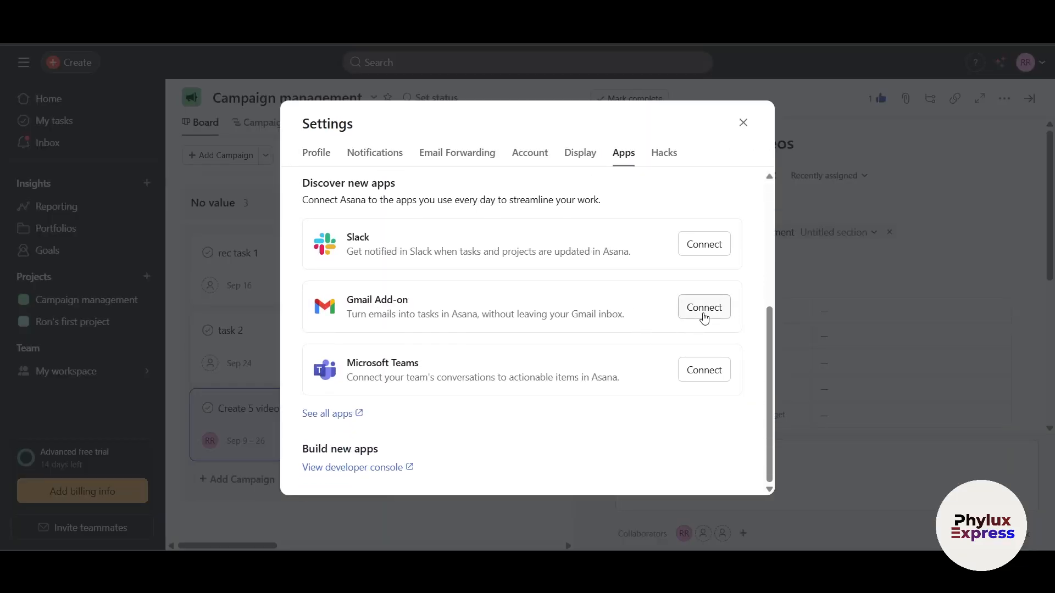
pyautogui.click(705, 316)
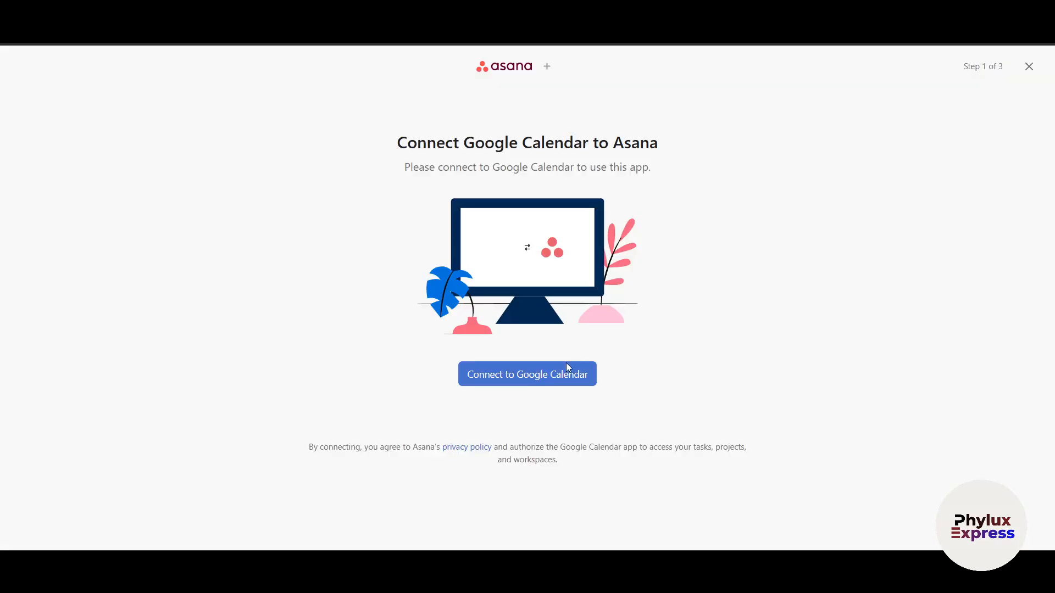
# Step: Start the Google Calendar connection and allow Google Calendar to access the Asana account
pyautogui.click(567, 370)
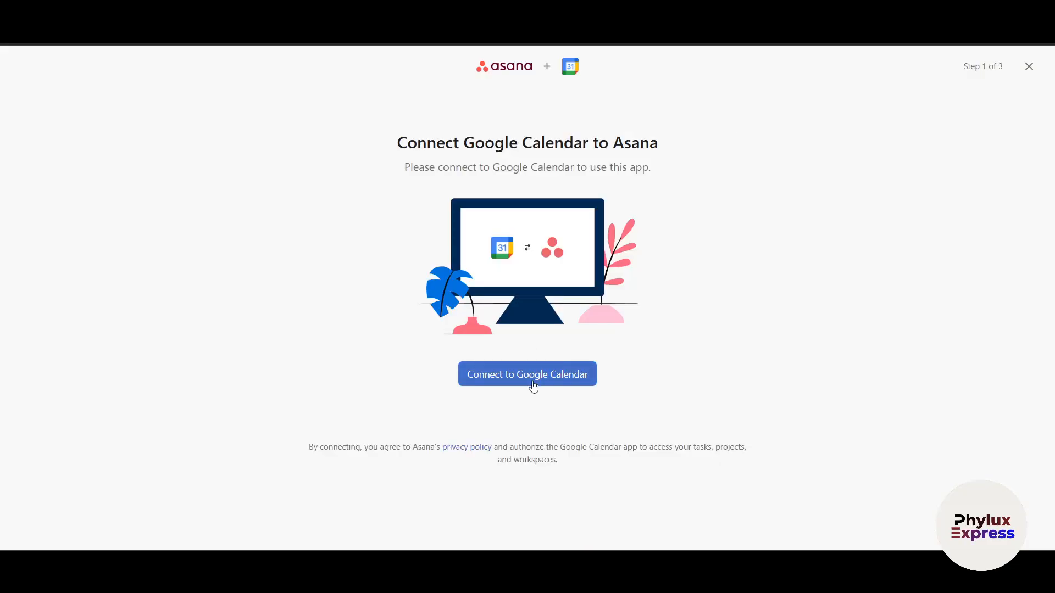
pyautogui.click(533, 379)
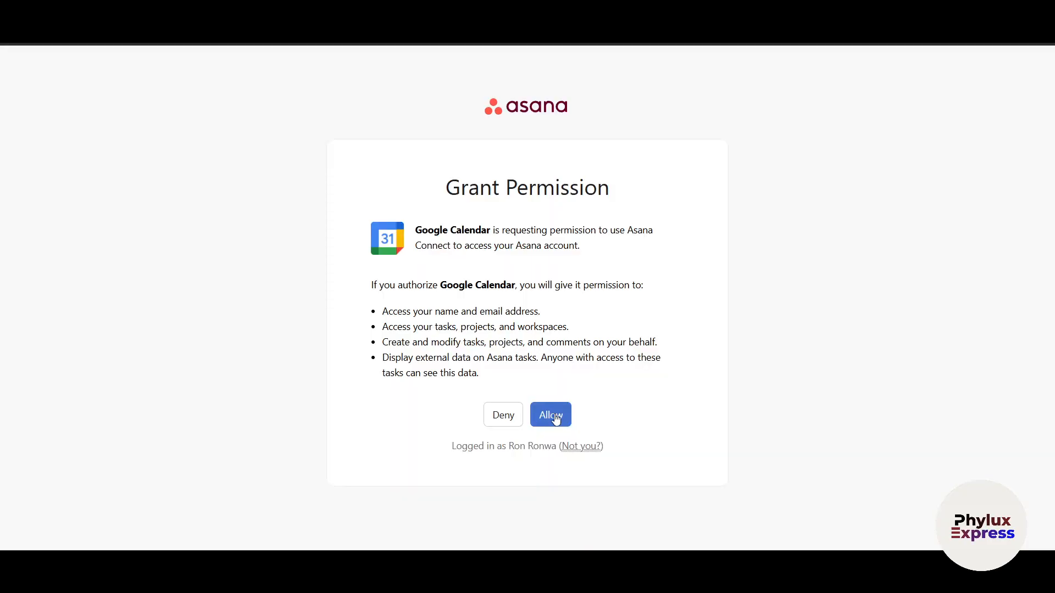
pyautogui.click(555, 419)
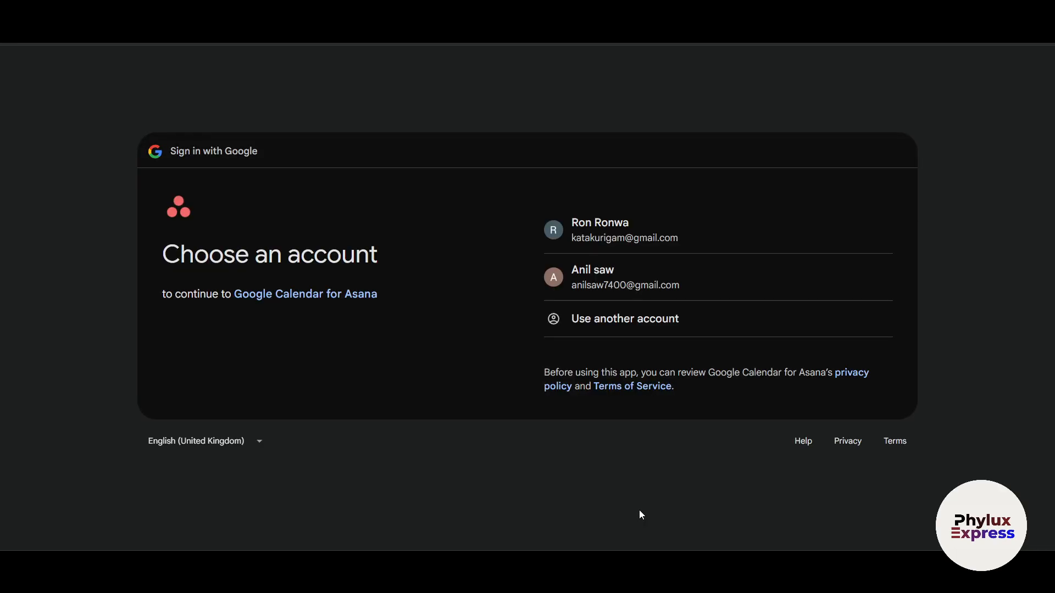
# Step: Authorize Google Calendar for Asana with the Google account and close the authorization window
pyautogui.click(631, 238)
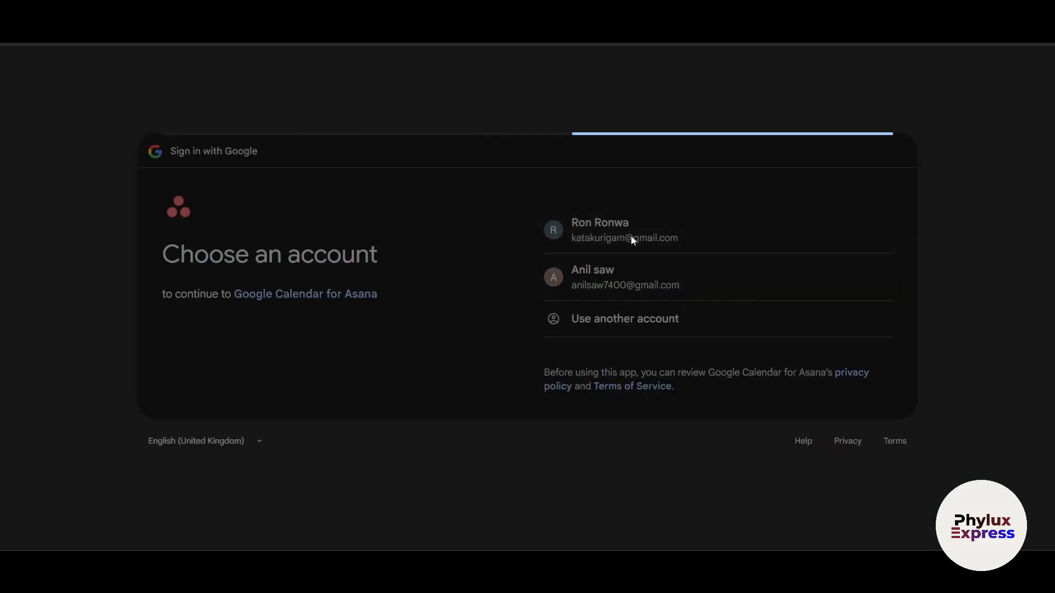
pyautogui.click(747, 423)
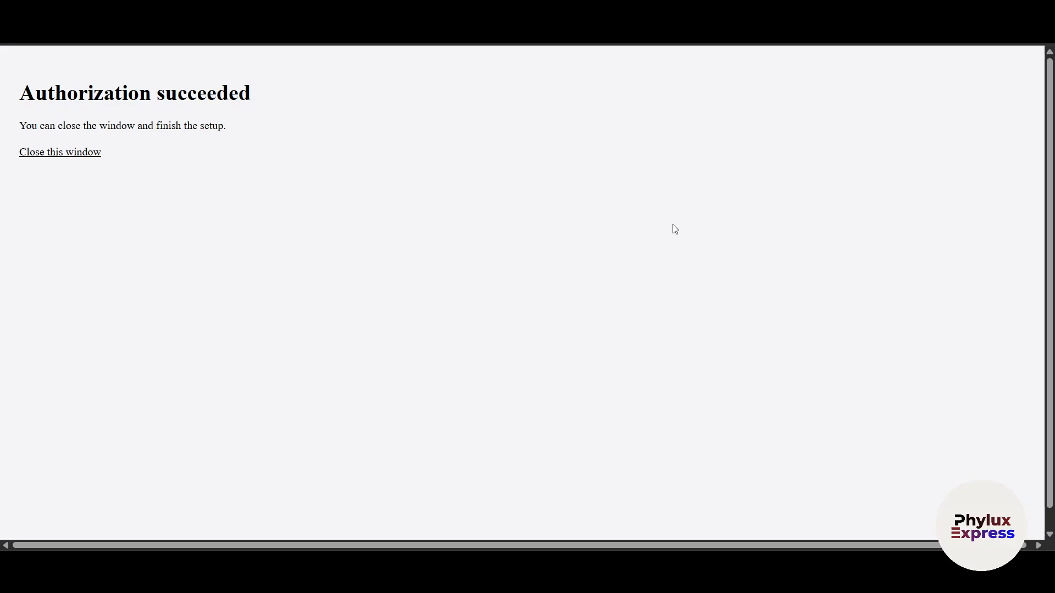
pyautogui.click(66, 153)
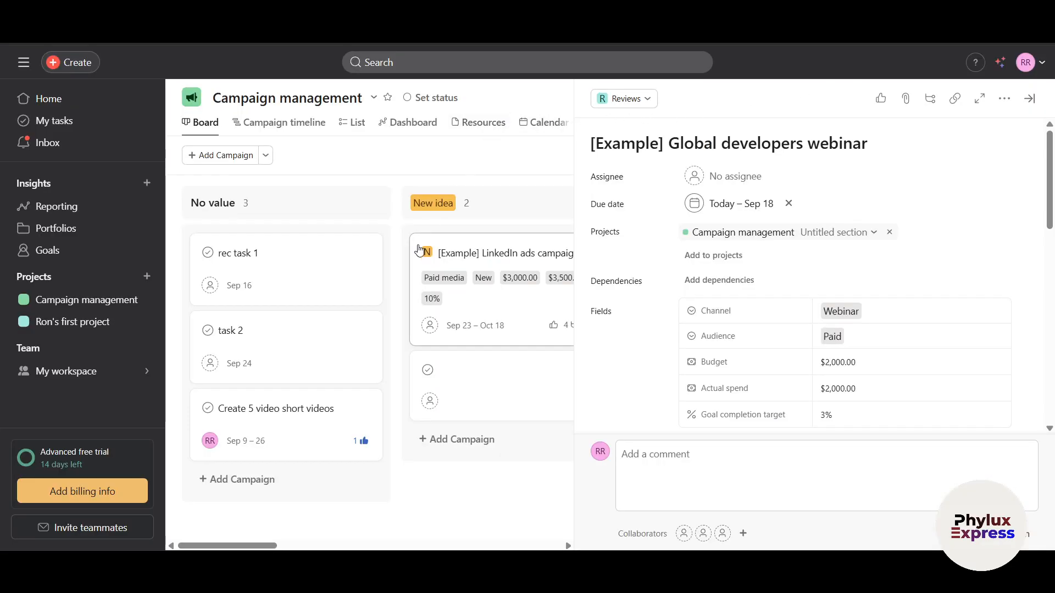
# Step: Return to the Home overview and examine the Portfolios page, including its sample portfolio preview
pyautogui.click(48, 101)
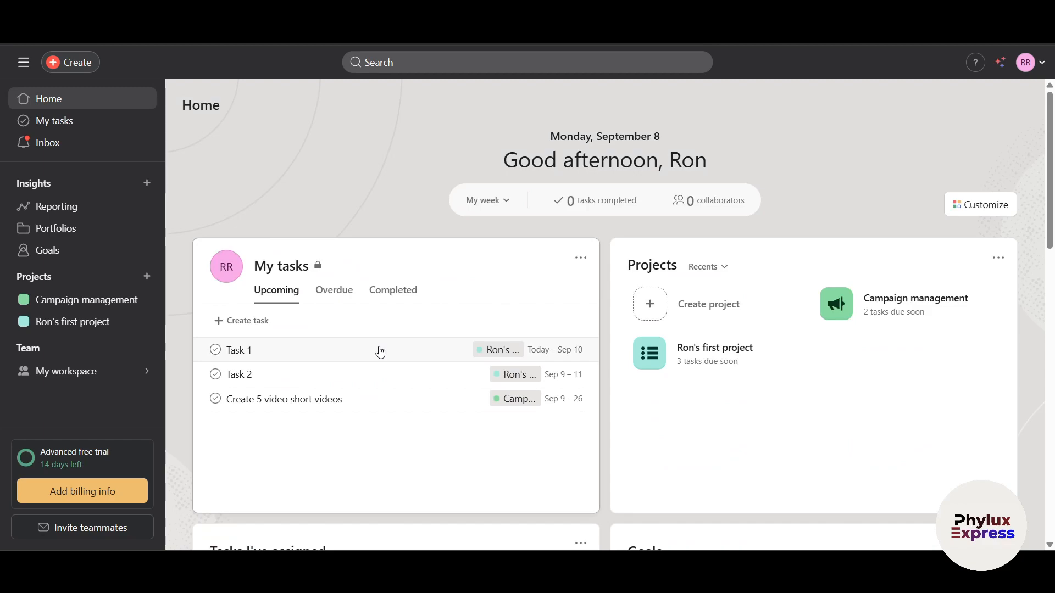
pyautogui.click(64, 233)
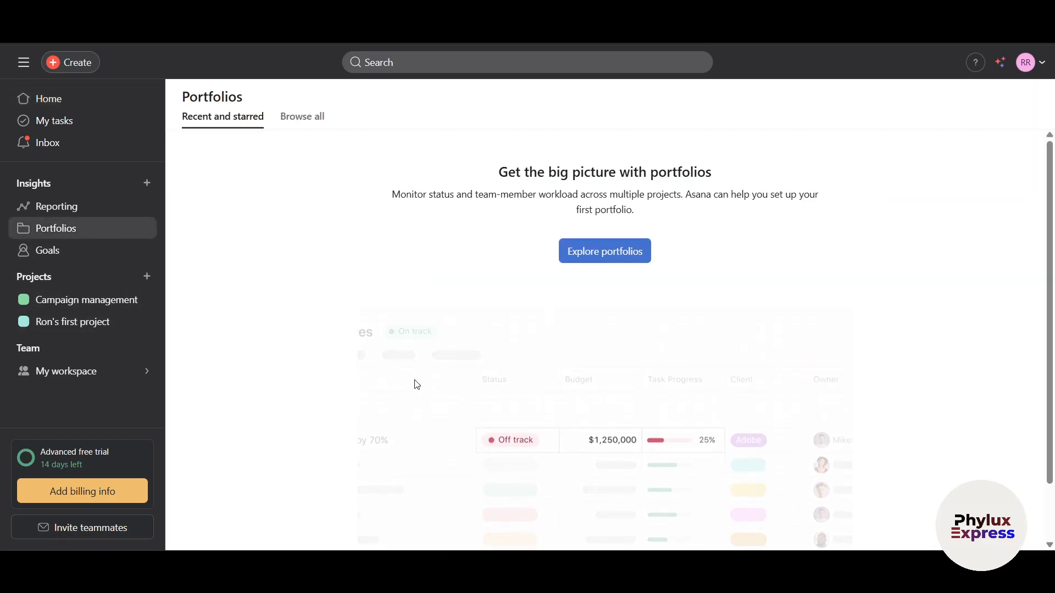
pyautogui.scroll(-1, 417, 384)
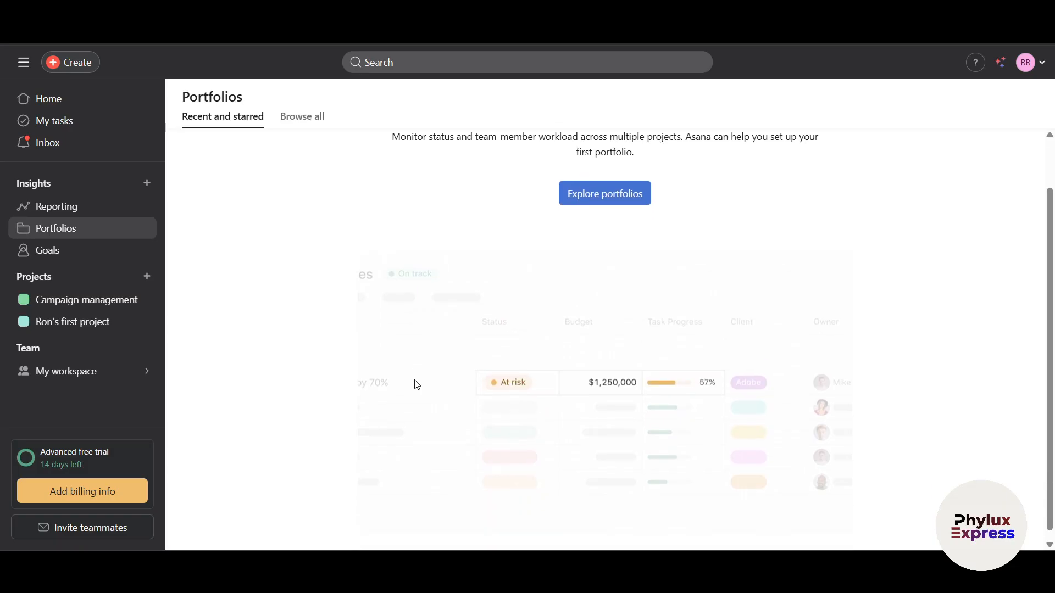
pyautogui.scroll(-1, 417, 385)
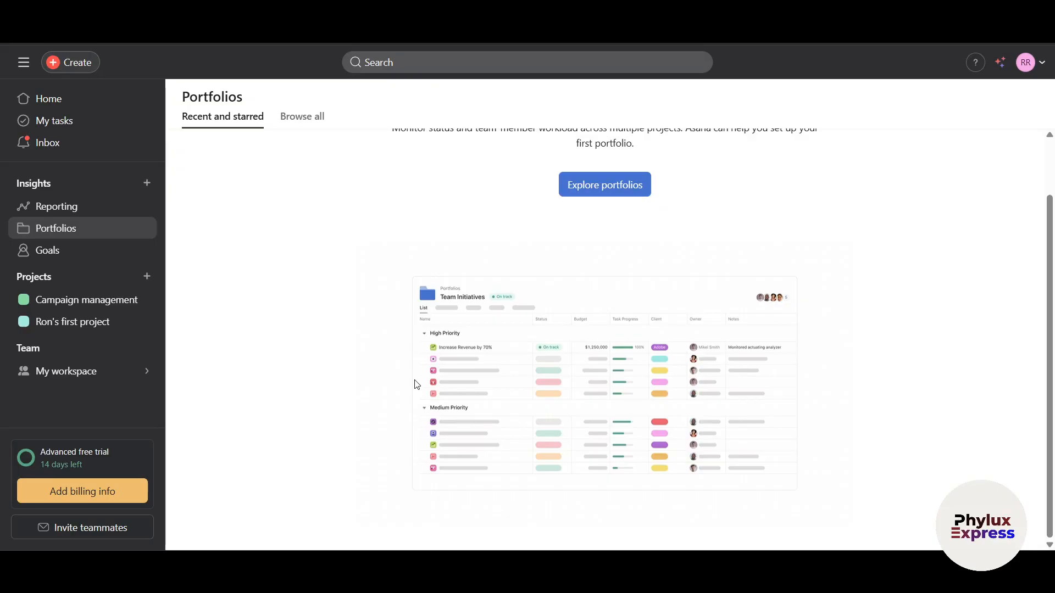
pyautogui.scroll(1, 417, 385)
pyautogui.scroll(-1, 417, 384)
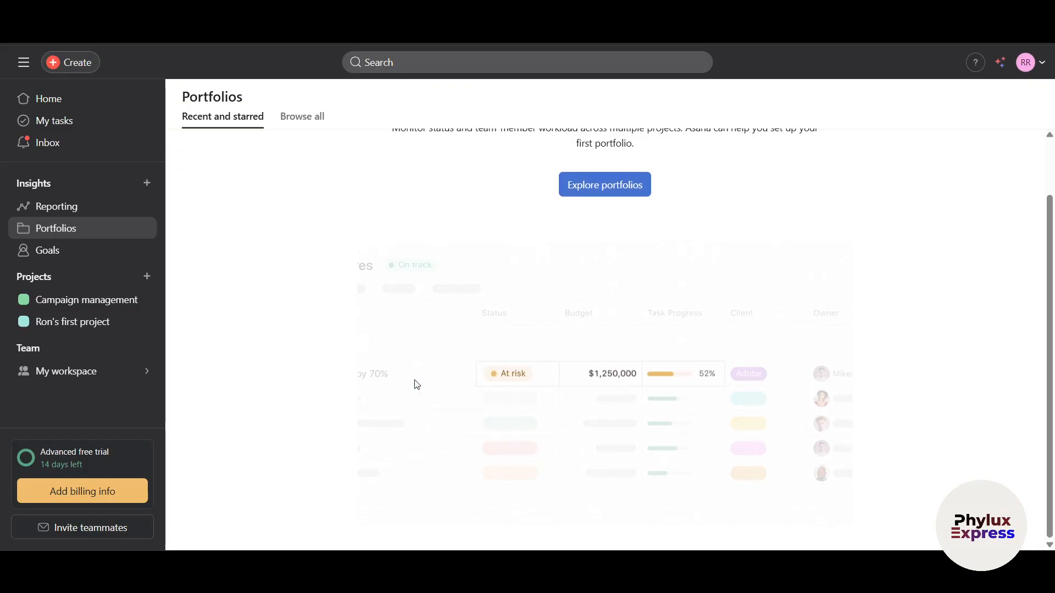
pyautogui.scroll(1, 417, 385)
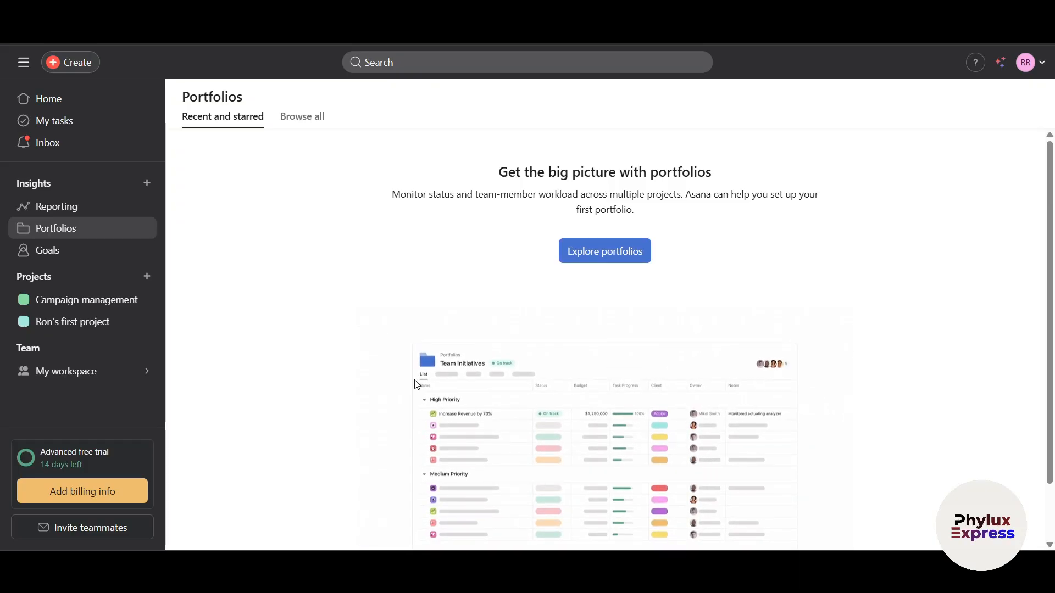
pyautogui.scroll(-1, 416, 383)
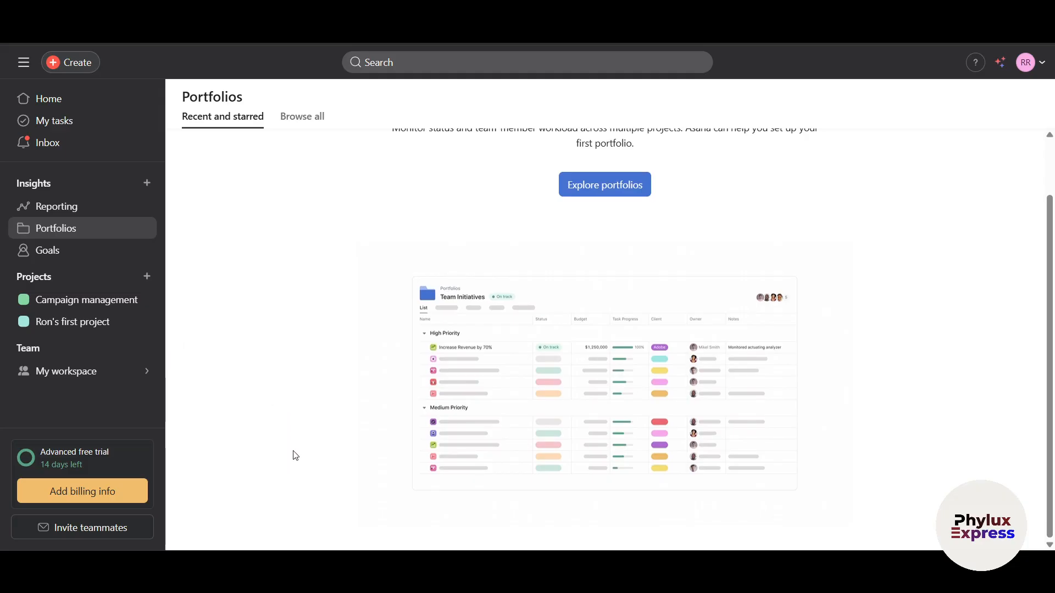